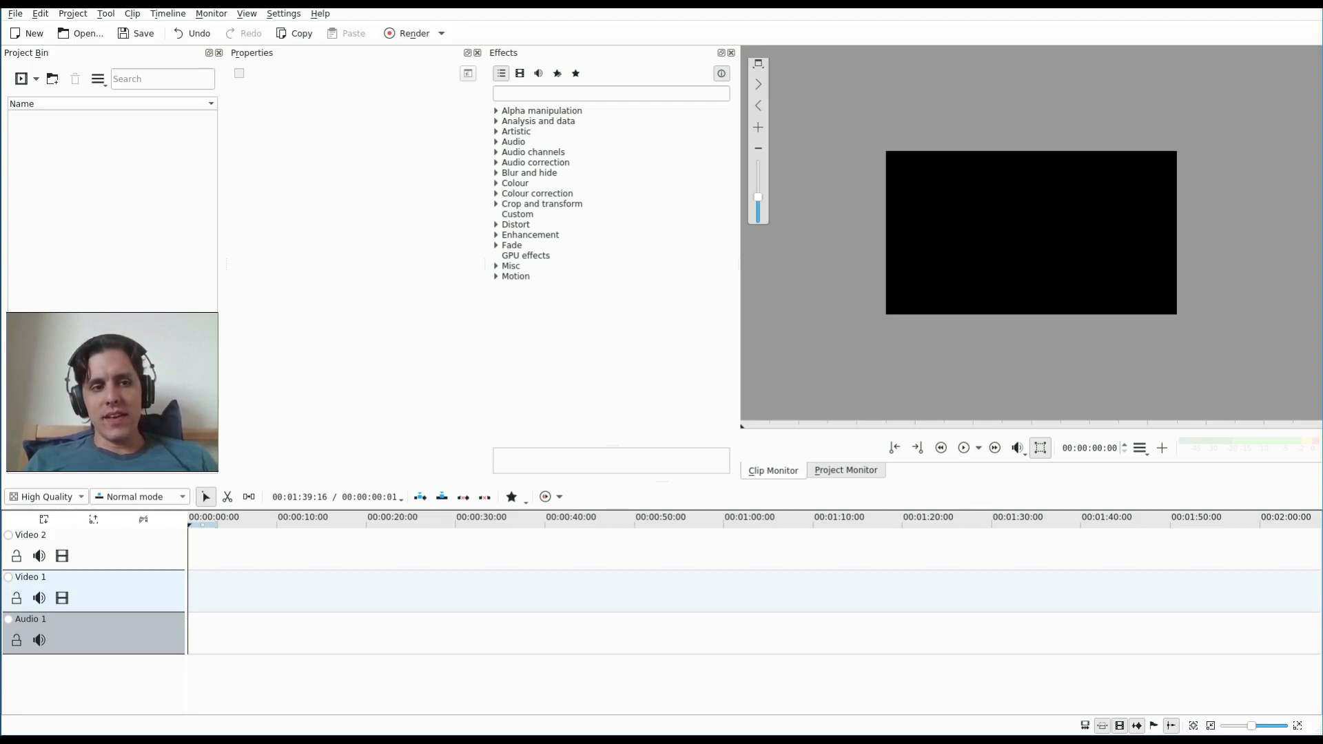
Import screen-20203426-093425.mp4, webcam-20203426-093425.mp4 and audio-20203426-093425.flac from the project folder into the project bin
left_click(21, 78)
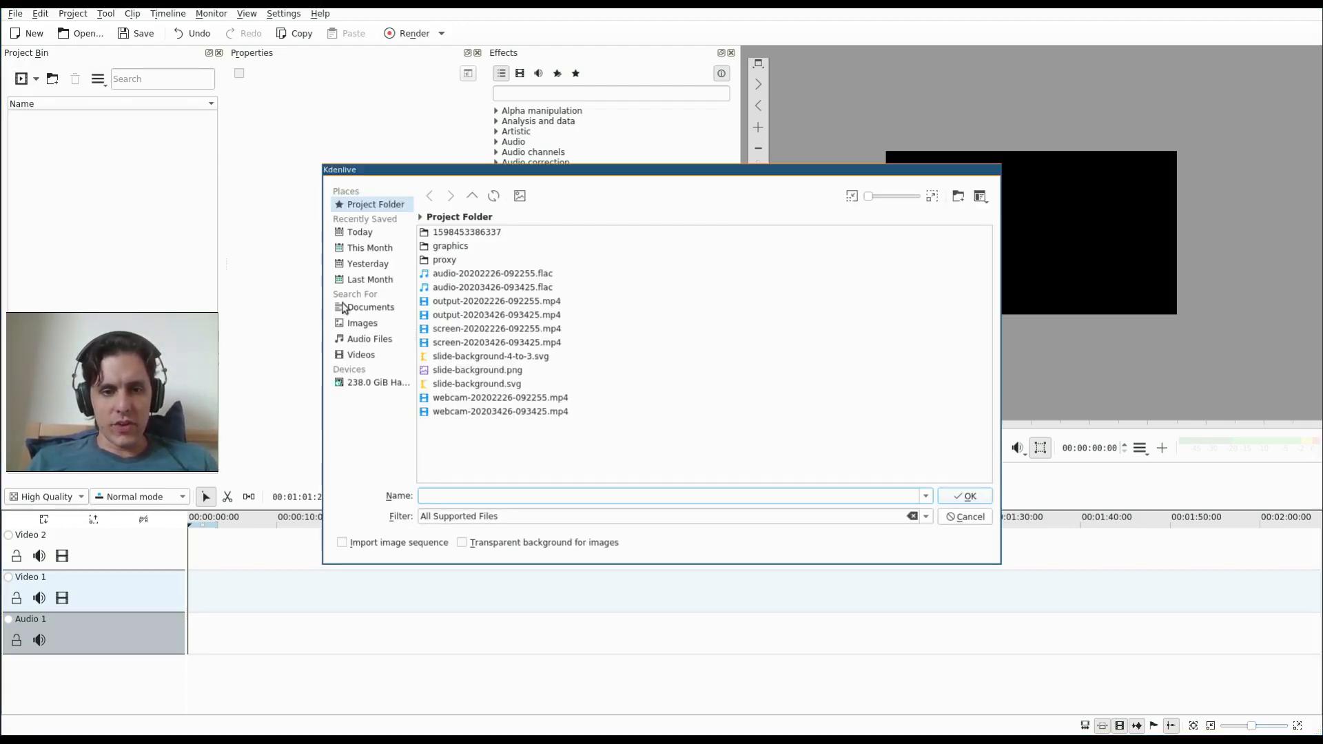
left_click(469, 315)
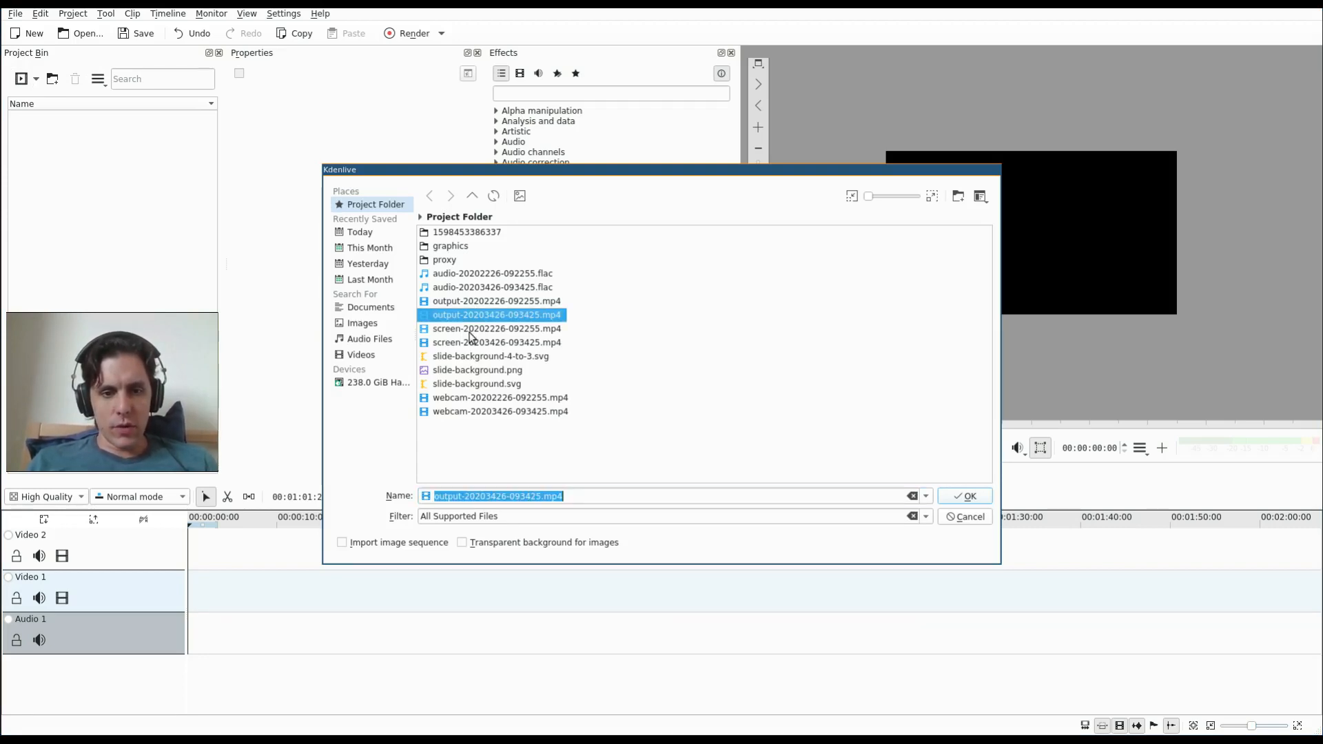
left_click(471, 342)
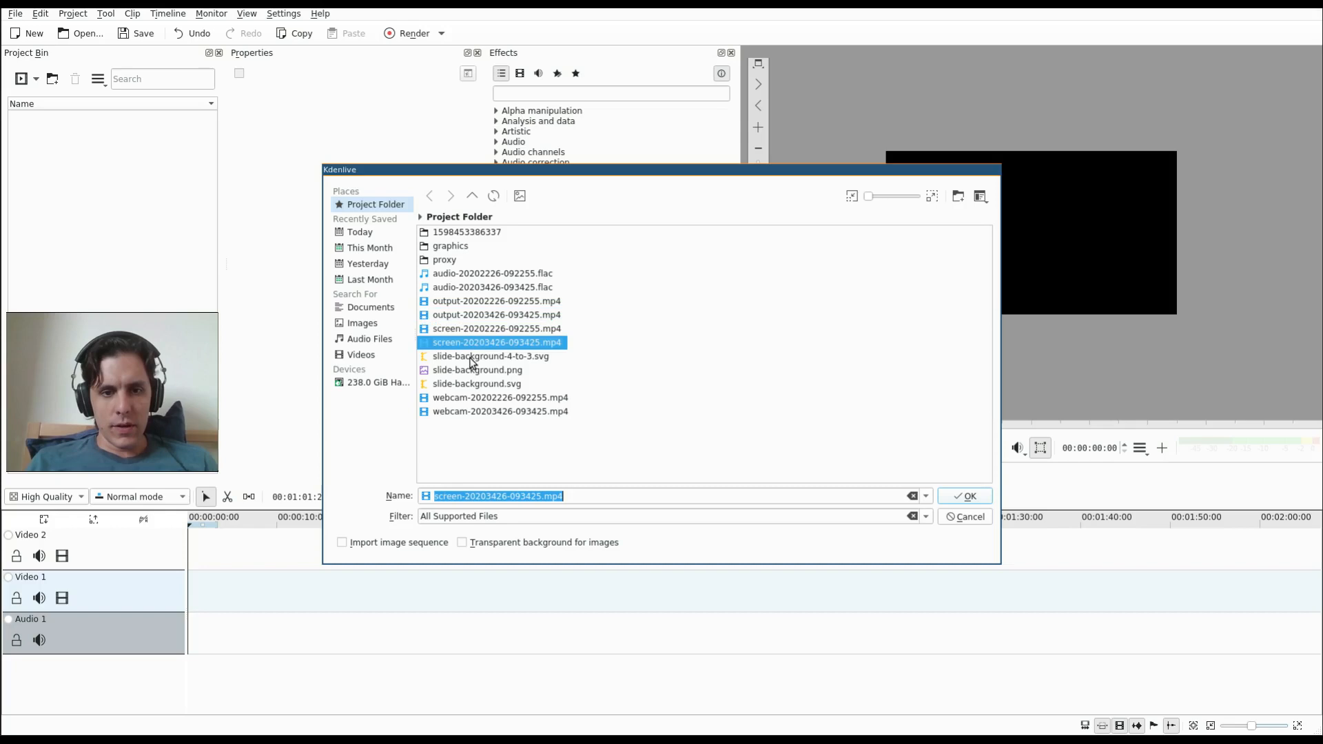
left_click(473, 411, "ctrl")
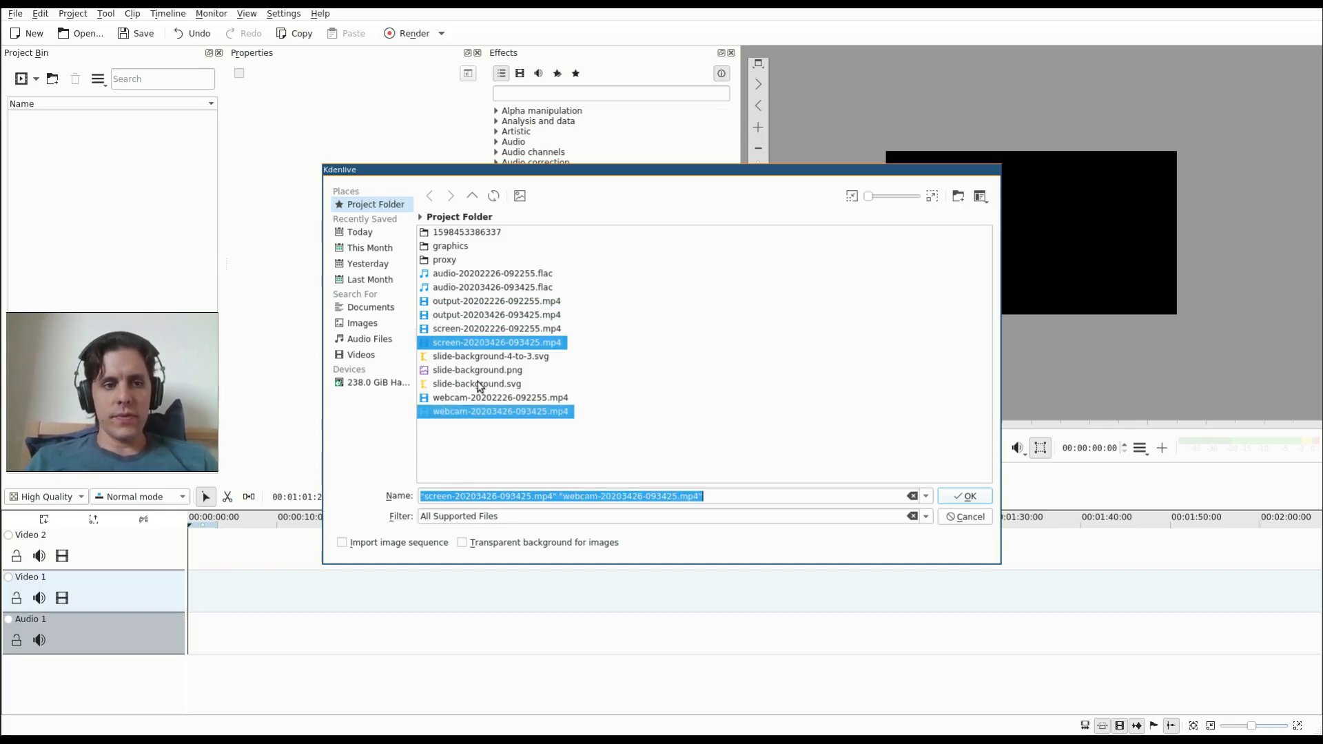
left_click(490, 291, "ctrl")
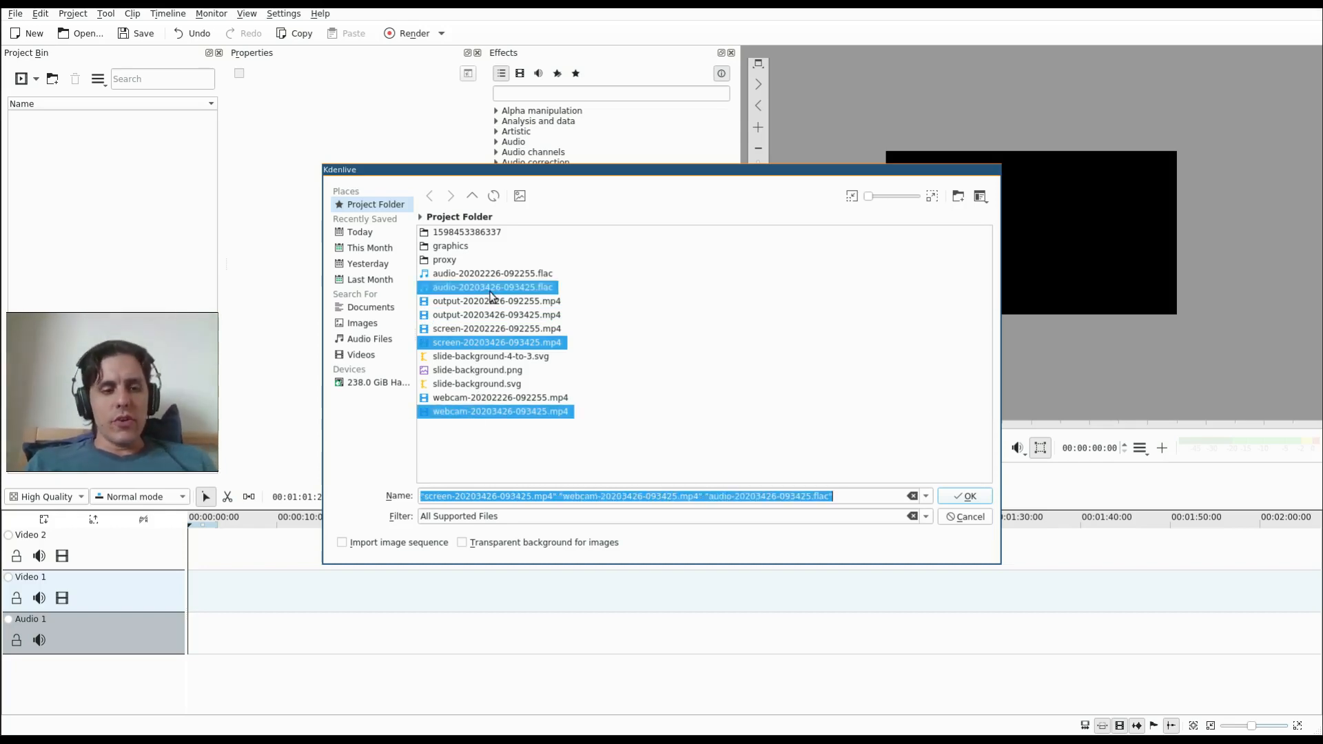
key("Return")
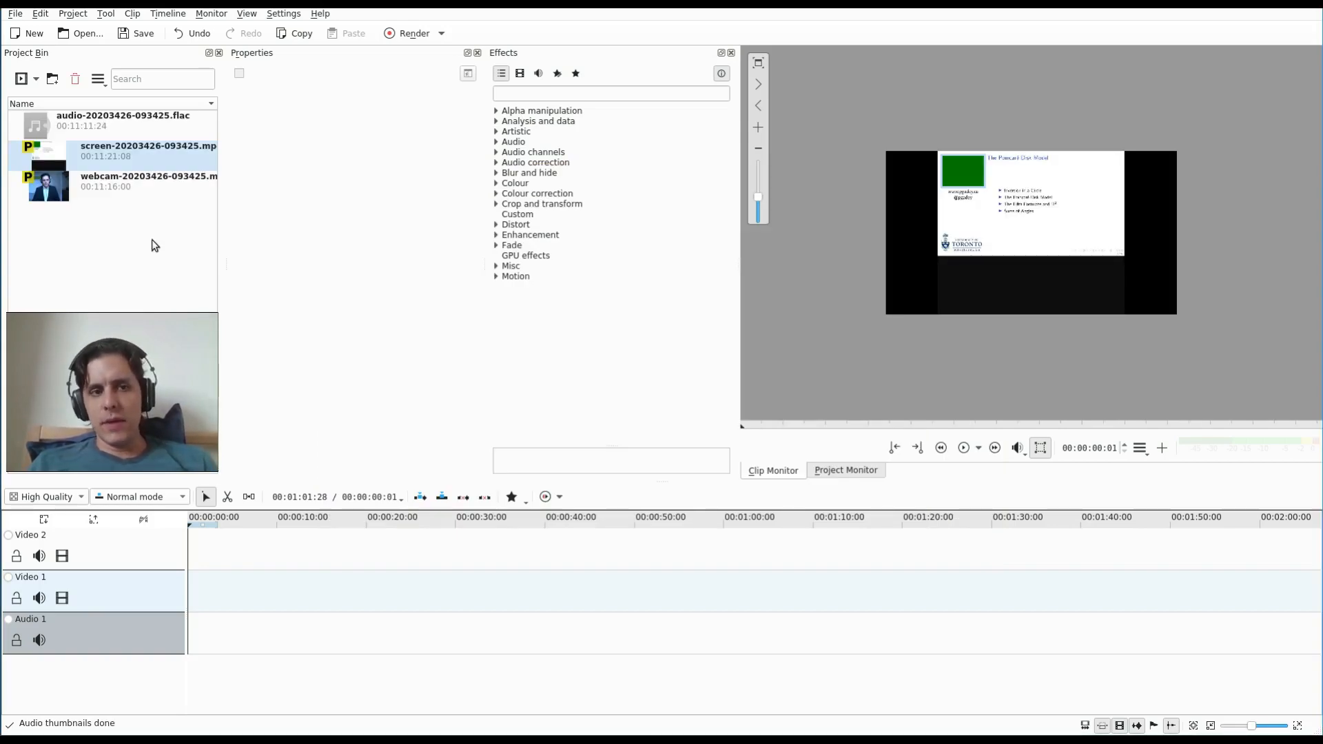
Place the webcam clip on Video 1, the screen clip on Video 2 and the audio clip at the start of Audio 1
right_click(34, 184)
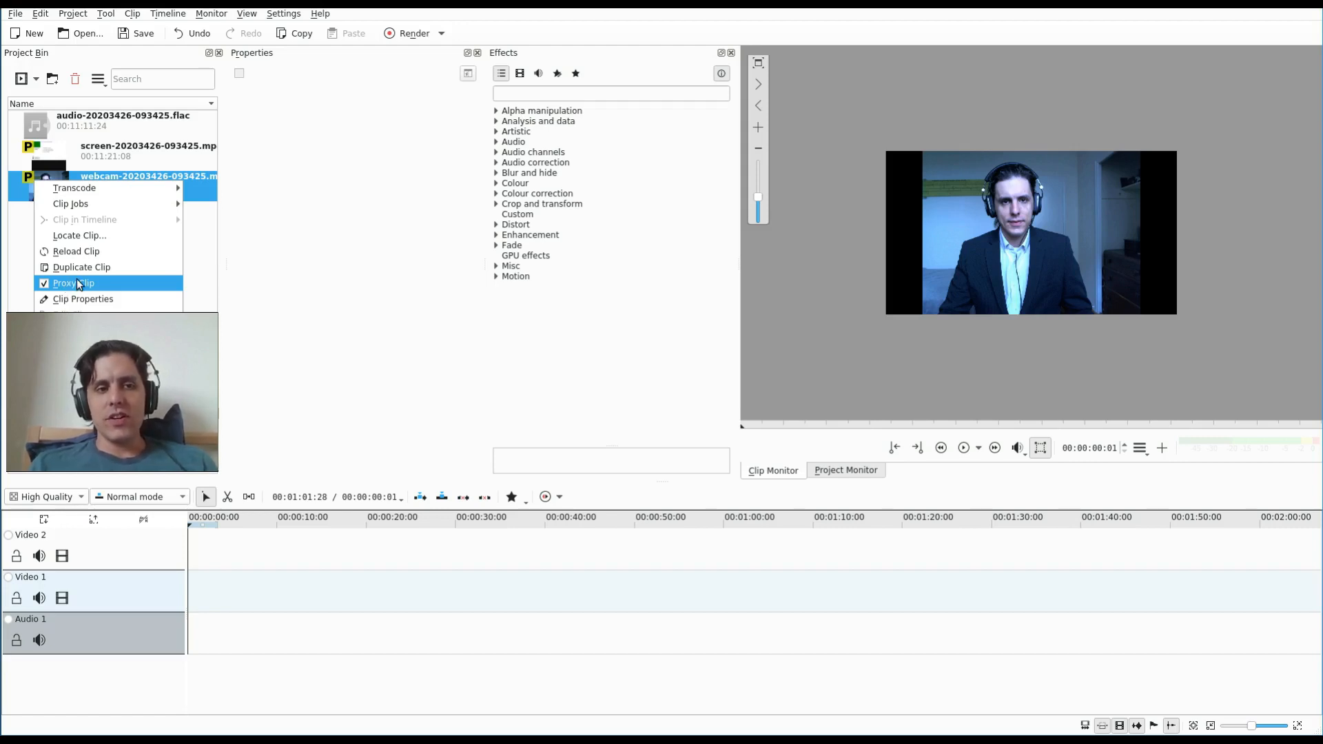
left_click(78, 285)
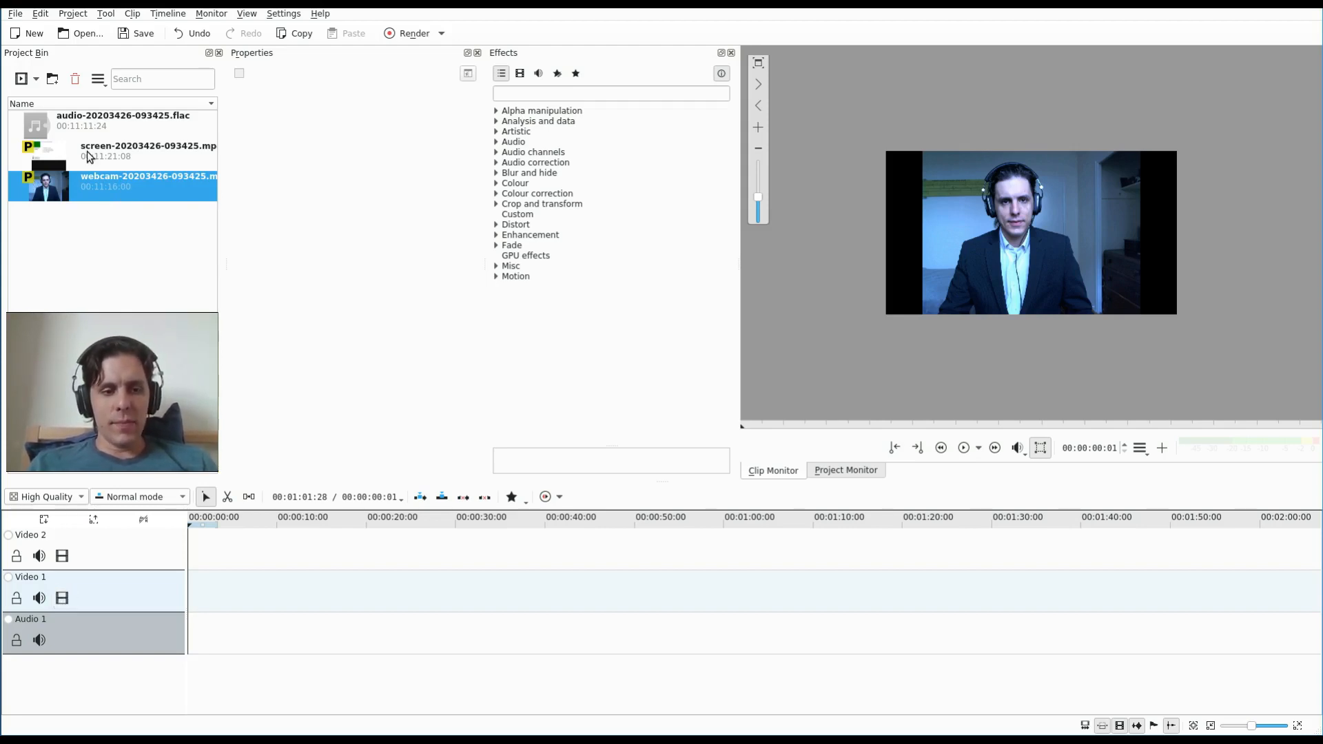
left_click_drag(86, 180, 195, 598)
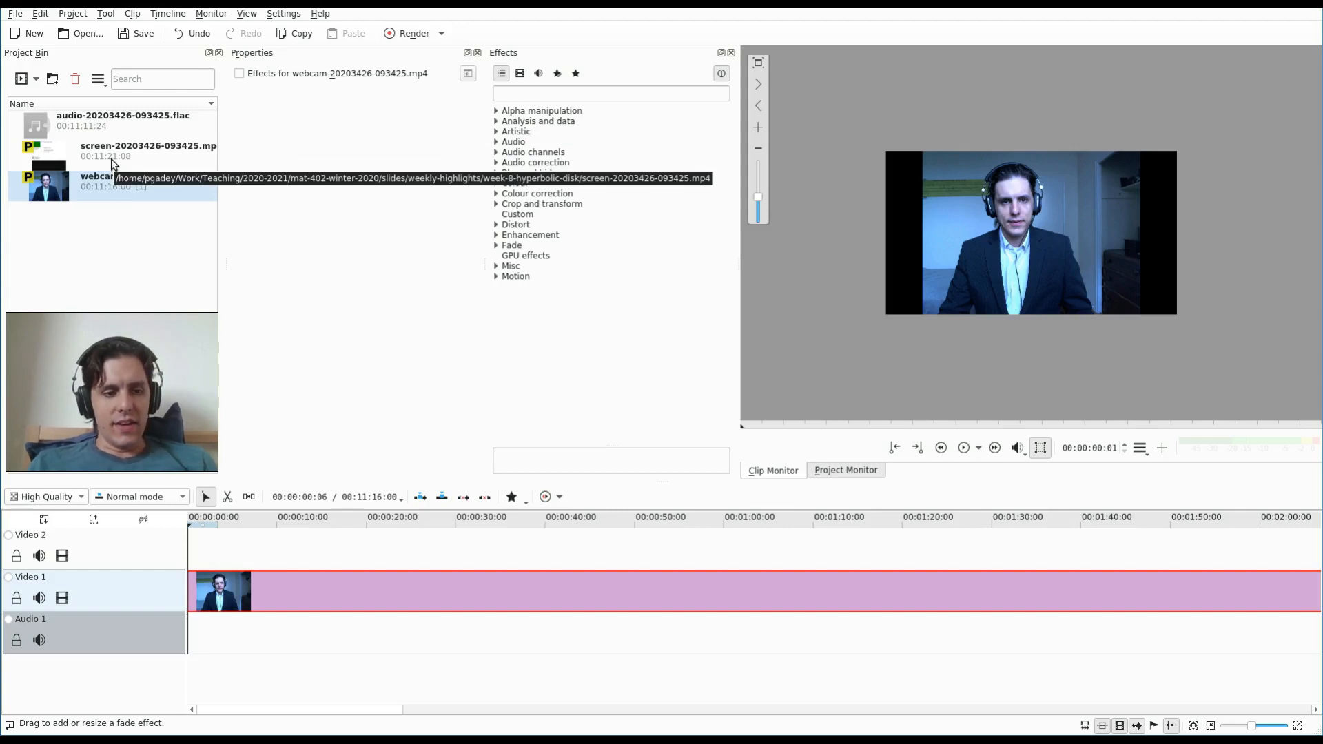
left_click_drag(110, 158, 399, 549)
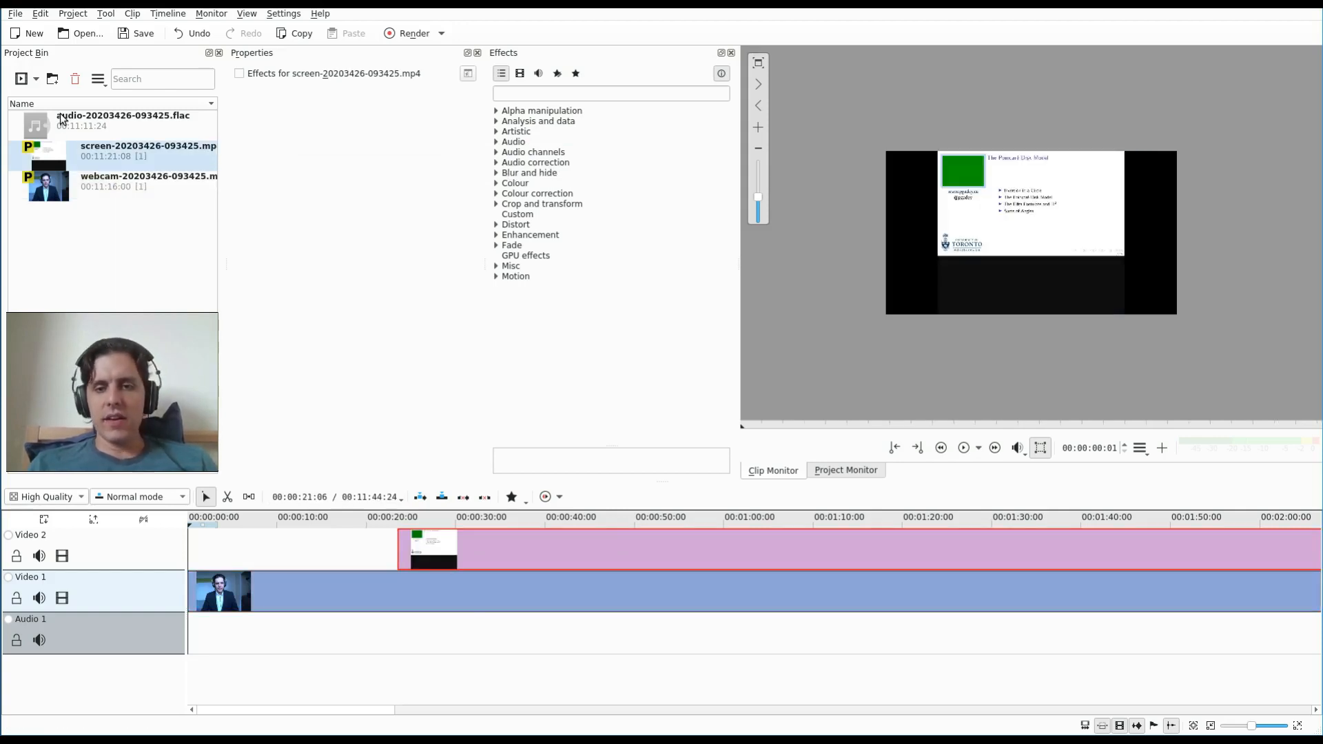
left_click_drag(61, 118, 189, 622)
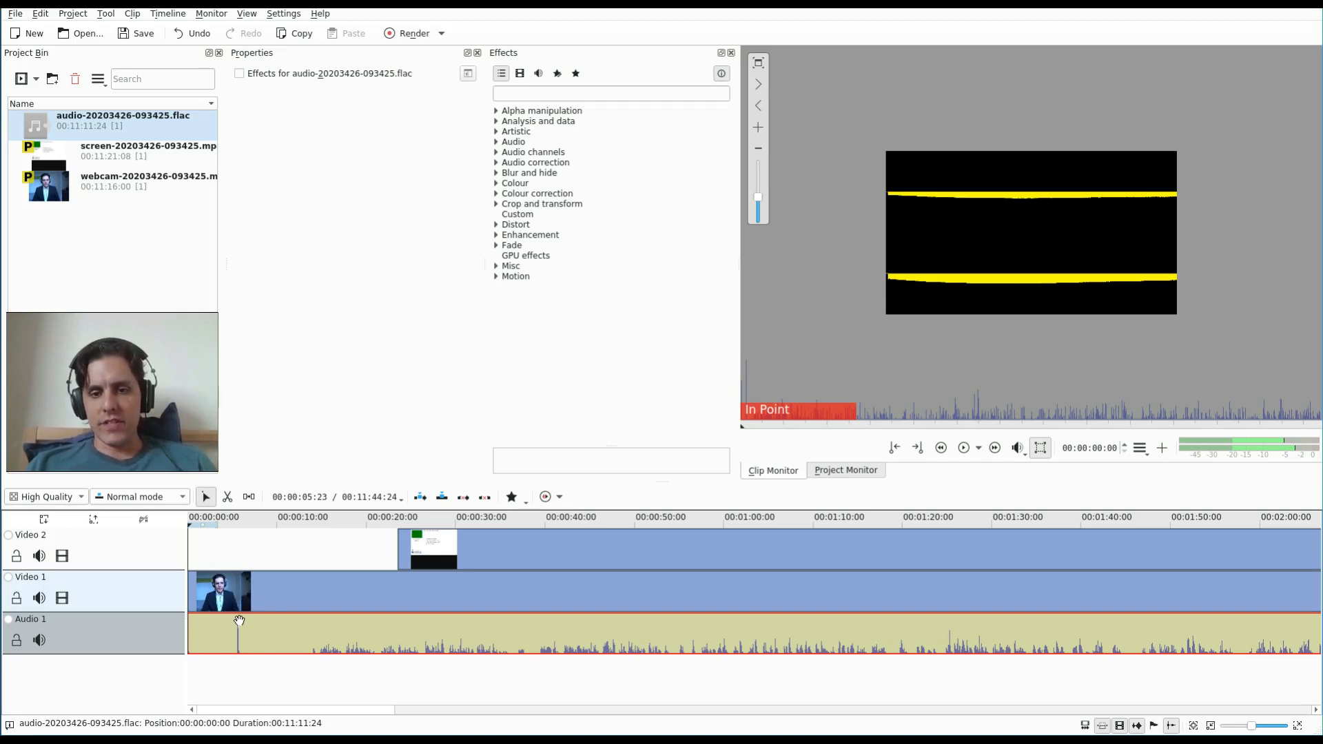
Find the webcam's clap frame at 00:00:07:11 and shift the audio clip so its clap spike lines up with the playhead
left_click(196, 605)
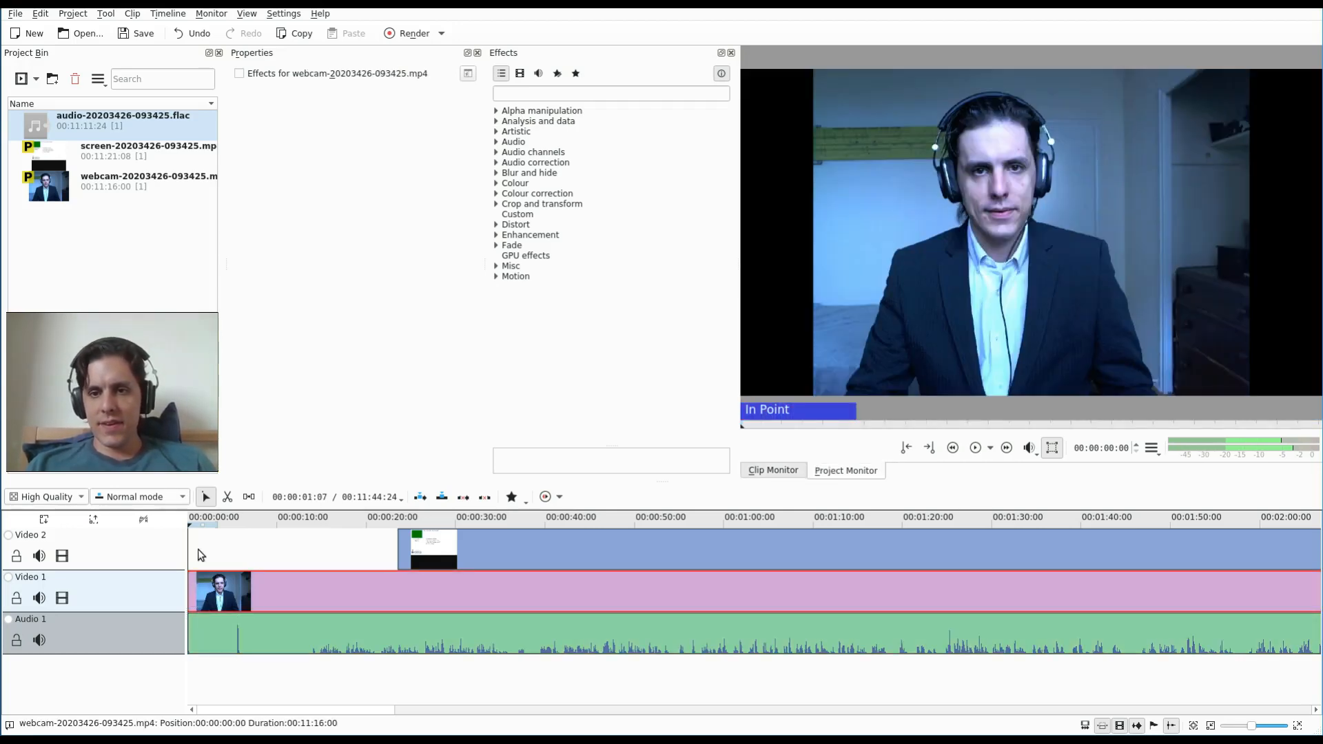
key("space")
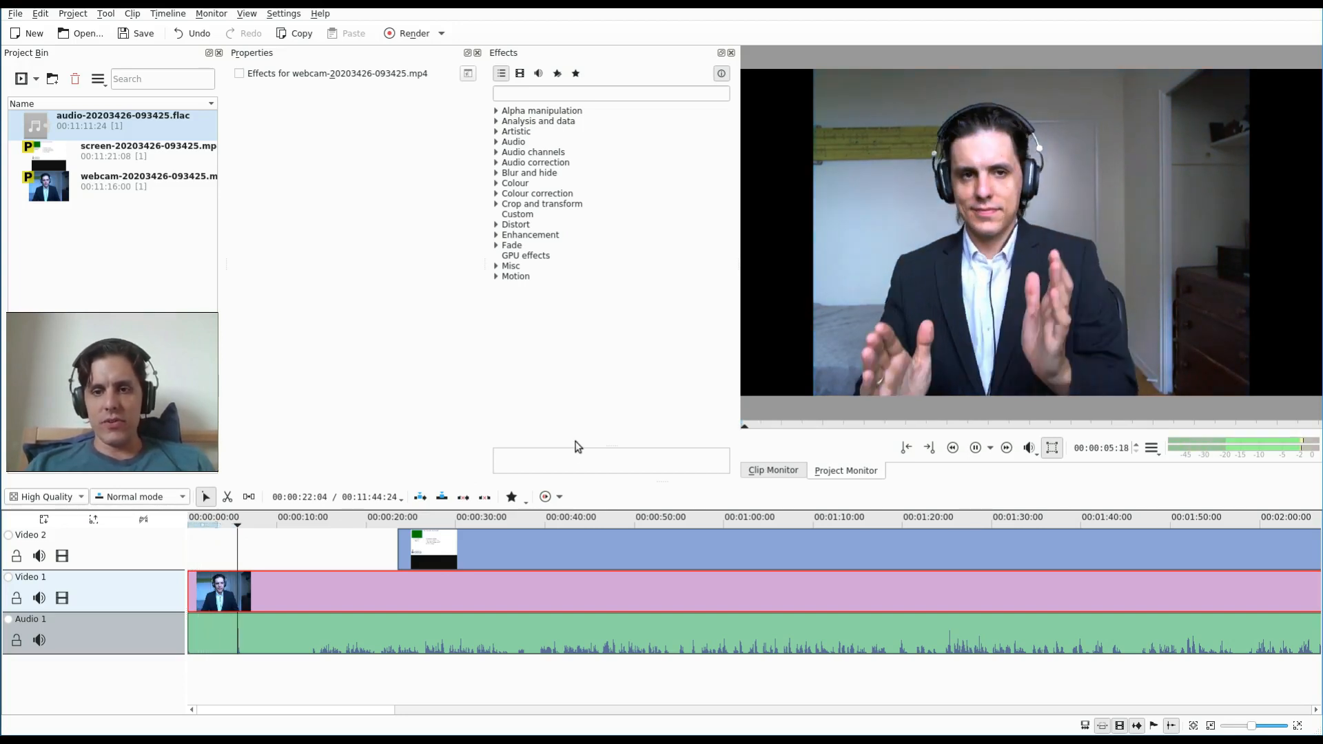
left_click(973, 451)
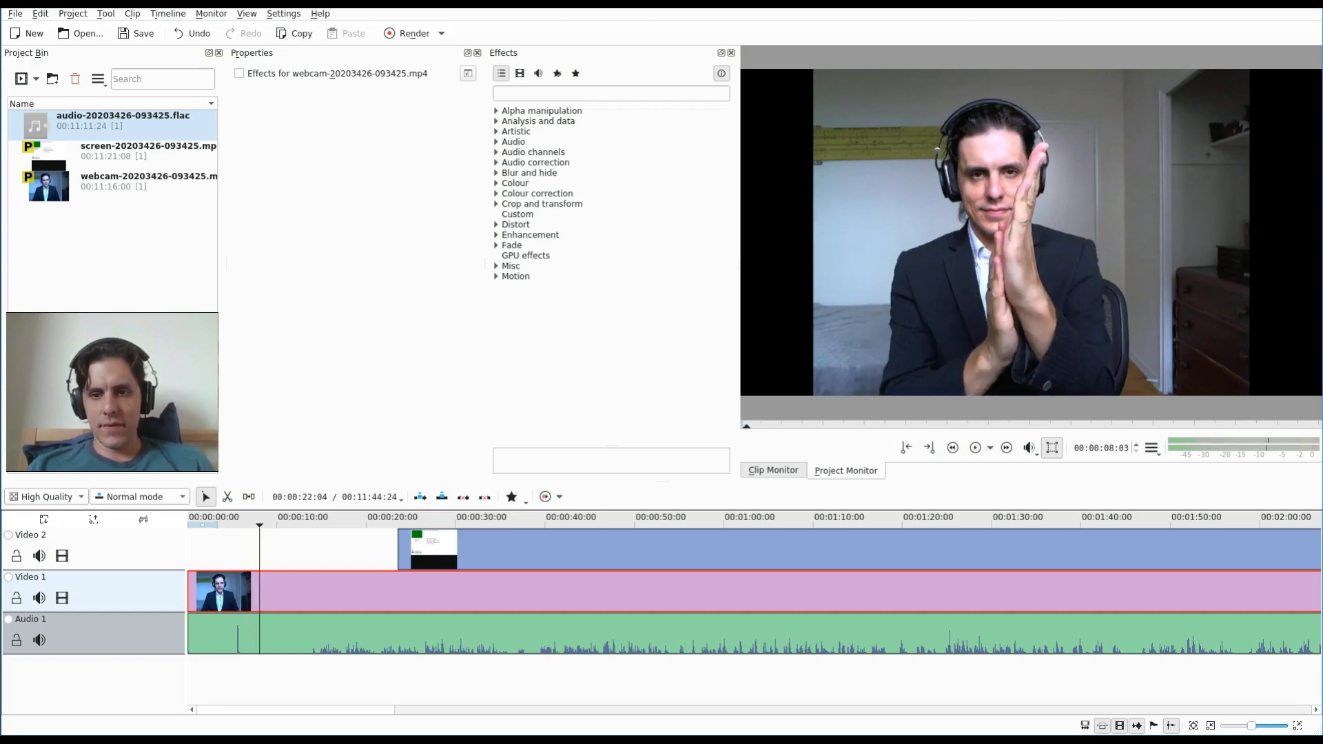
key("Left")
key("Left")
key("Left")
key("Left")
key("Left")
key("Left")
key("Left")
key("Left")
key("Left")
key("Left")
key("Left")
key("Left")
key("Left")
key("Left")
key("Left")
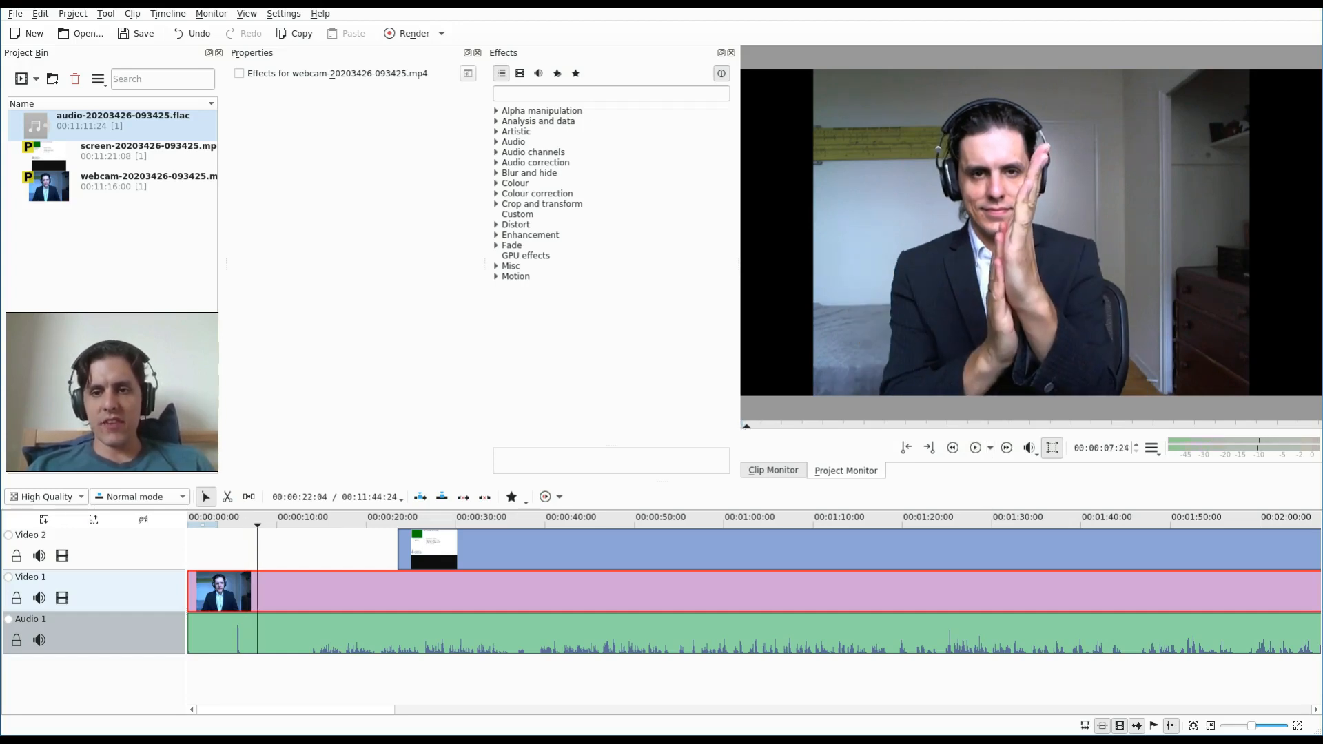
key("Left")
key("Left")
key("Left")
key("Left")
key("Left")
key("Left")
key("Left")
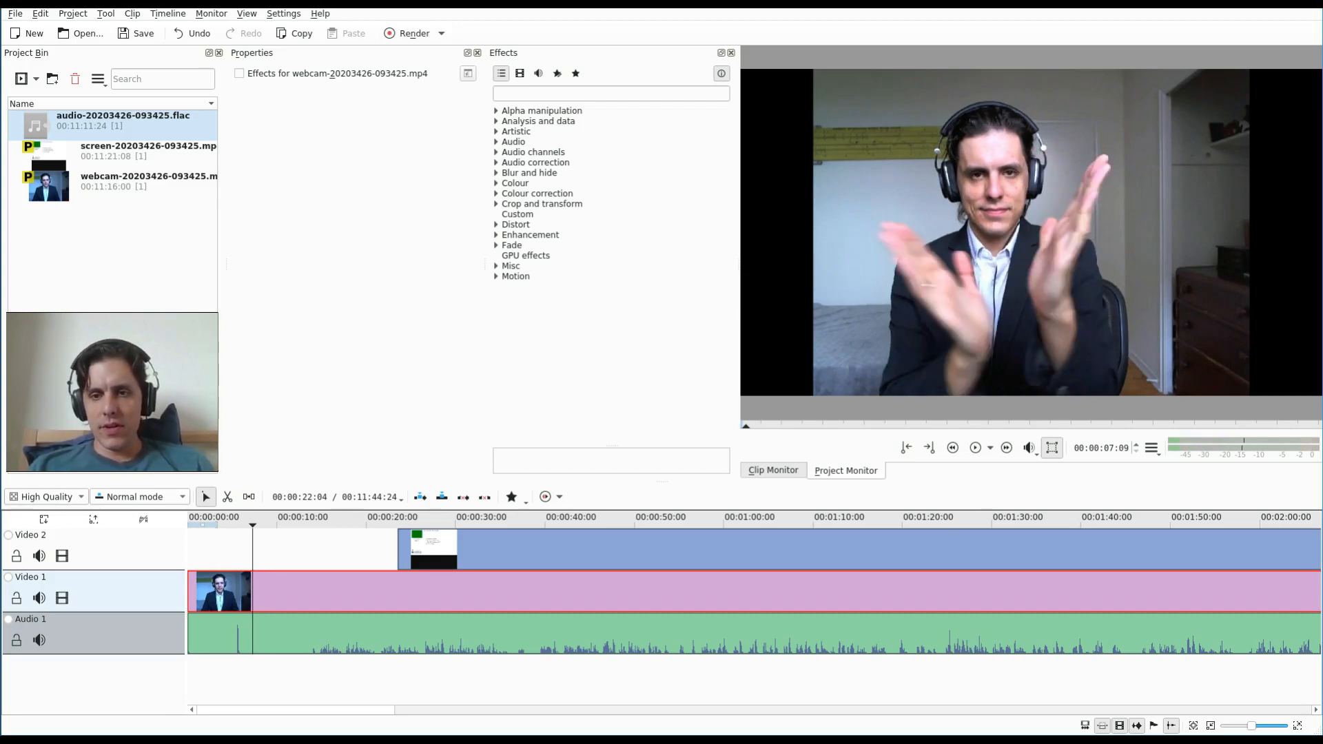
key("Right")
key("Right")
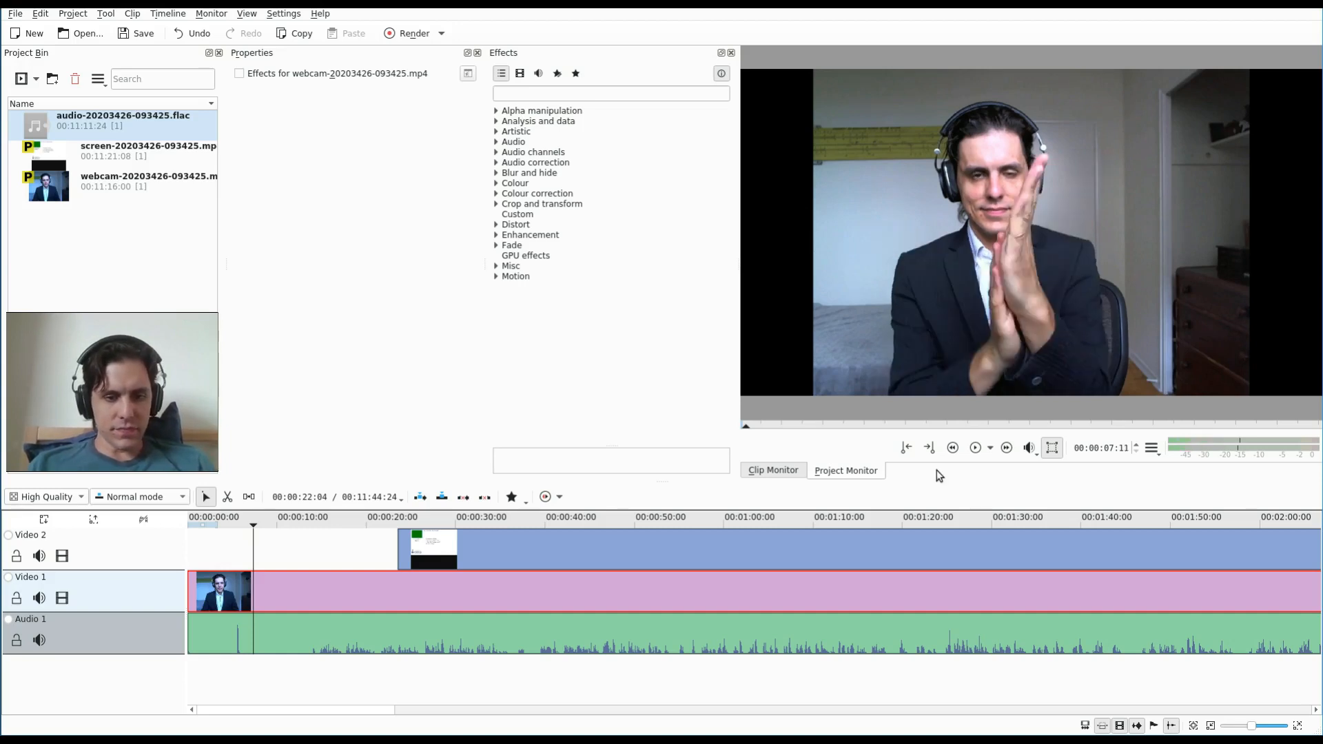
left_click(381, 646)
left_click_drag(380, 646, 397, 647)
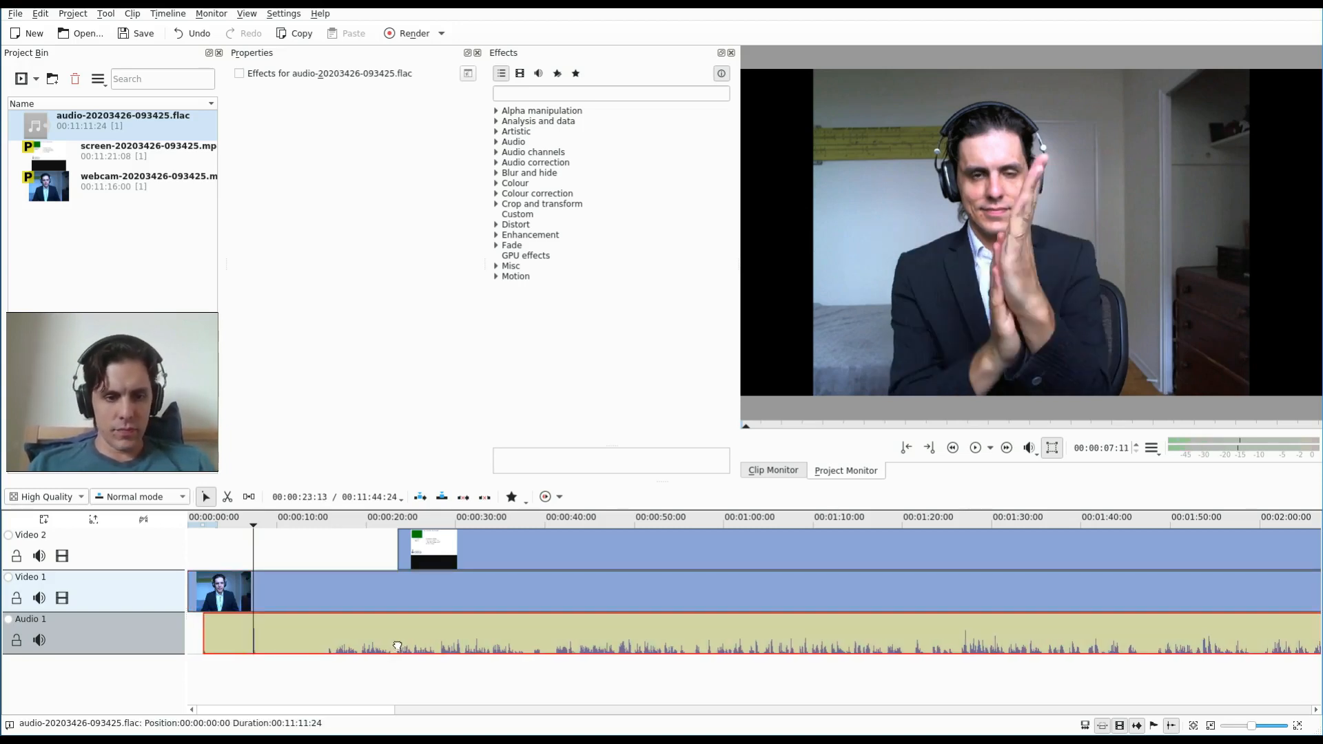
Delete the screen clip from Video 2 and move the webcam clip up to that track, keeping its start at zero
left_click(449, 544)
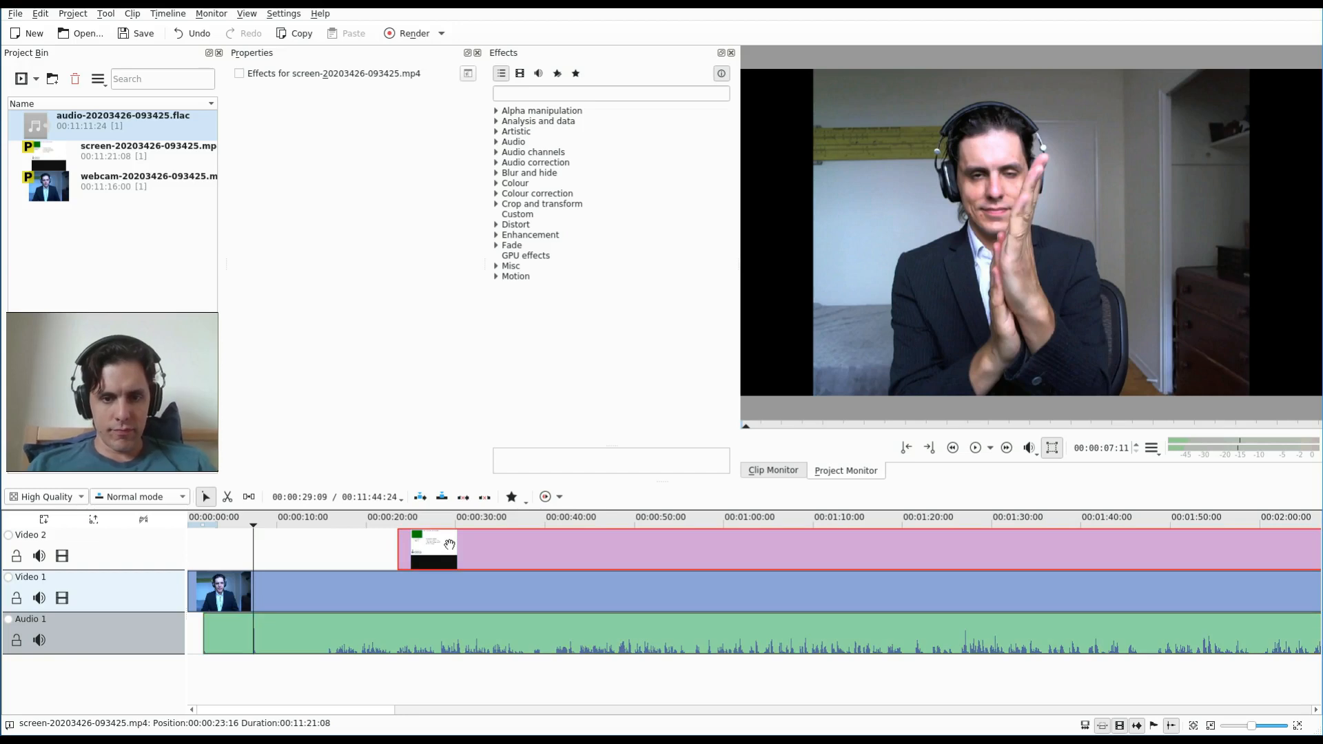
key("Delete")
left_click(435, 589)
double_click(436, 589)
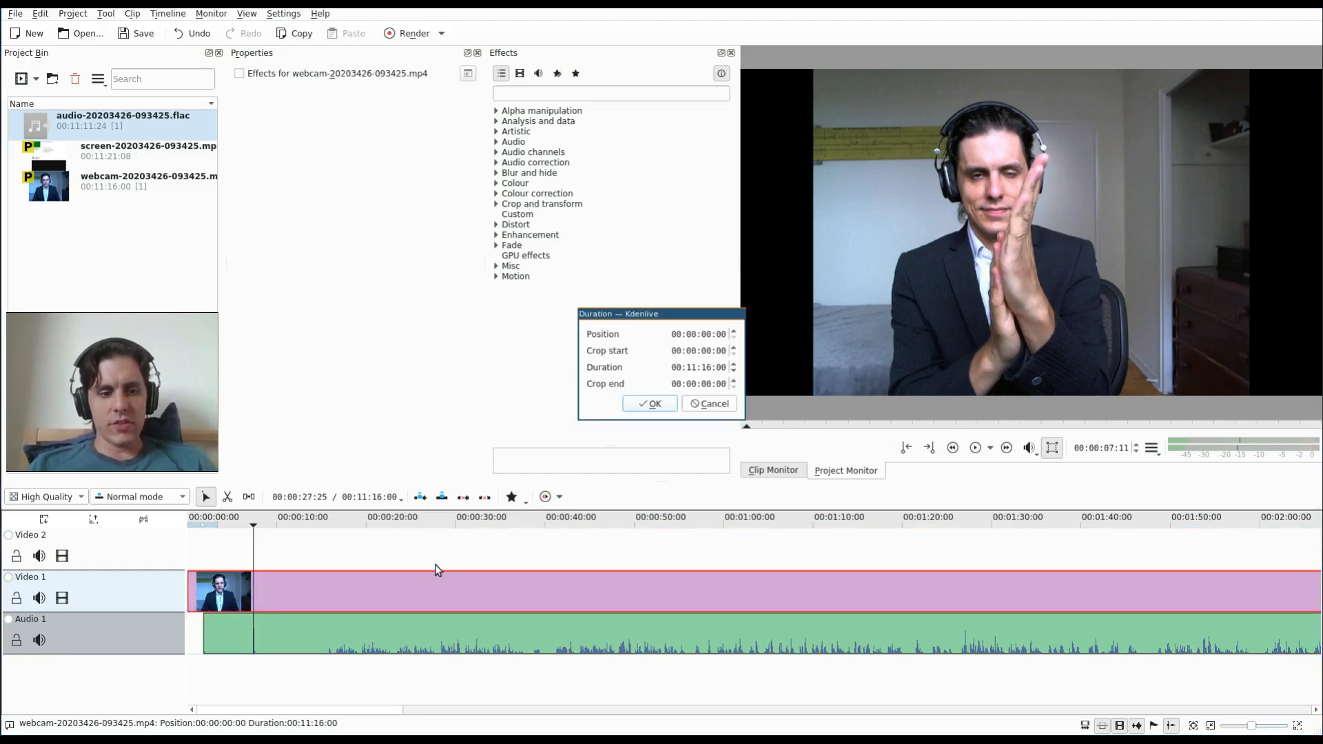
left_click(713, 403)
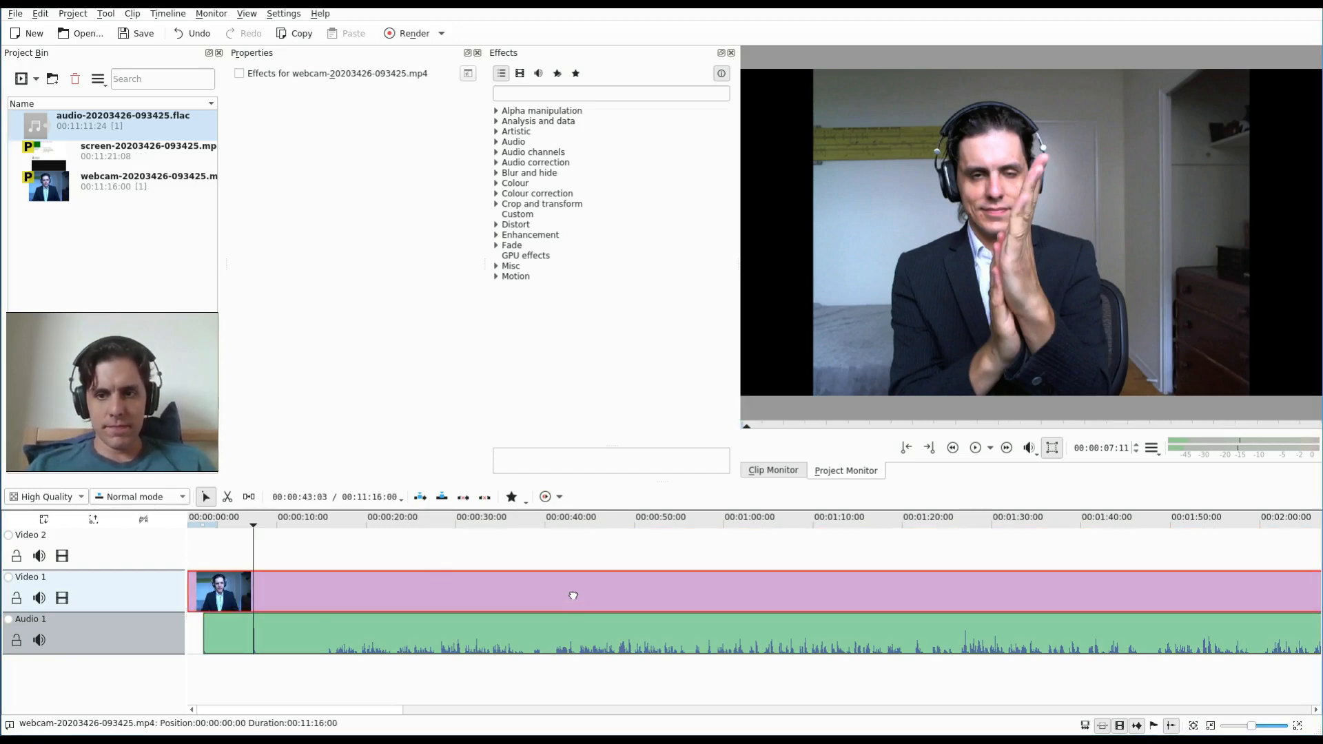
left_click_drag(573, 596, 571, 557)
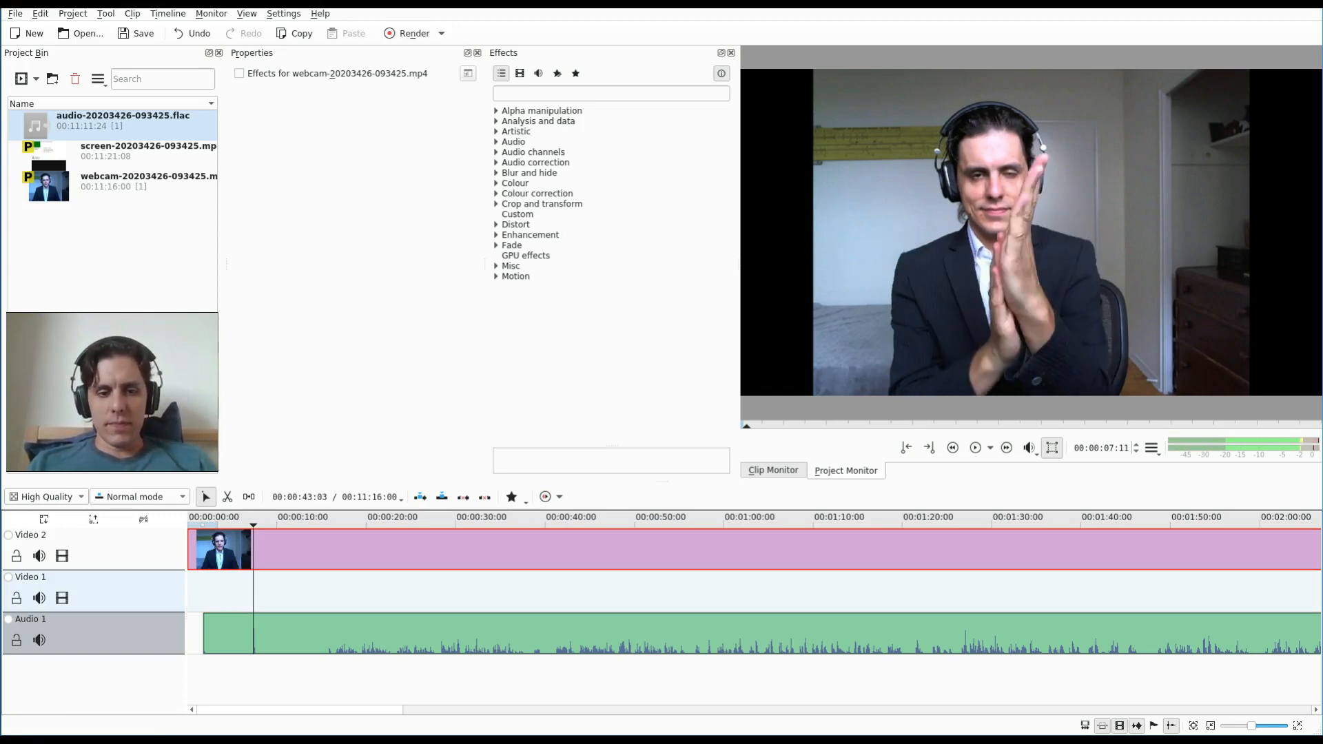
Play the timeline from the clap and from about 19 seconds to check that the webcam and audio are in sync
key("space")
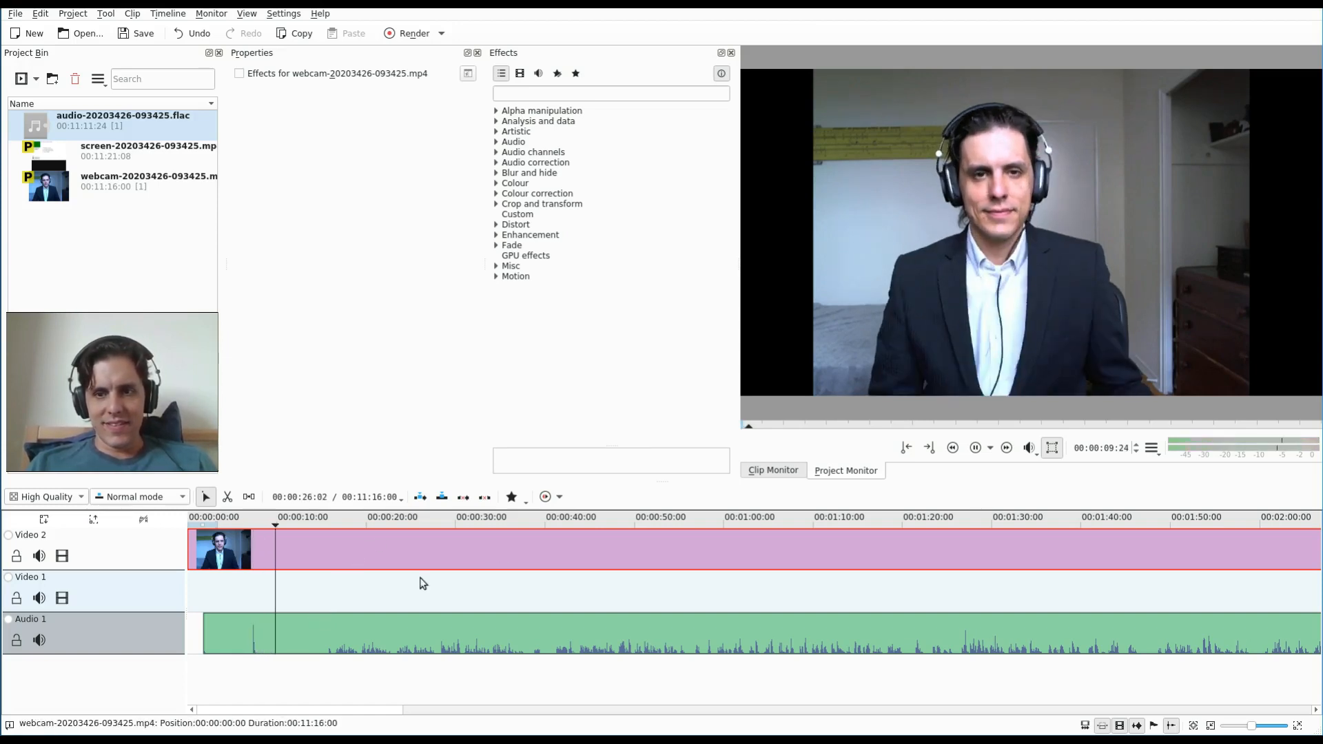
left_click(359, 522)
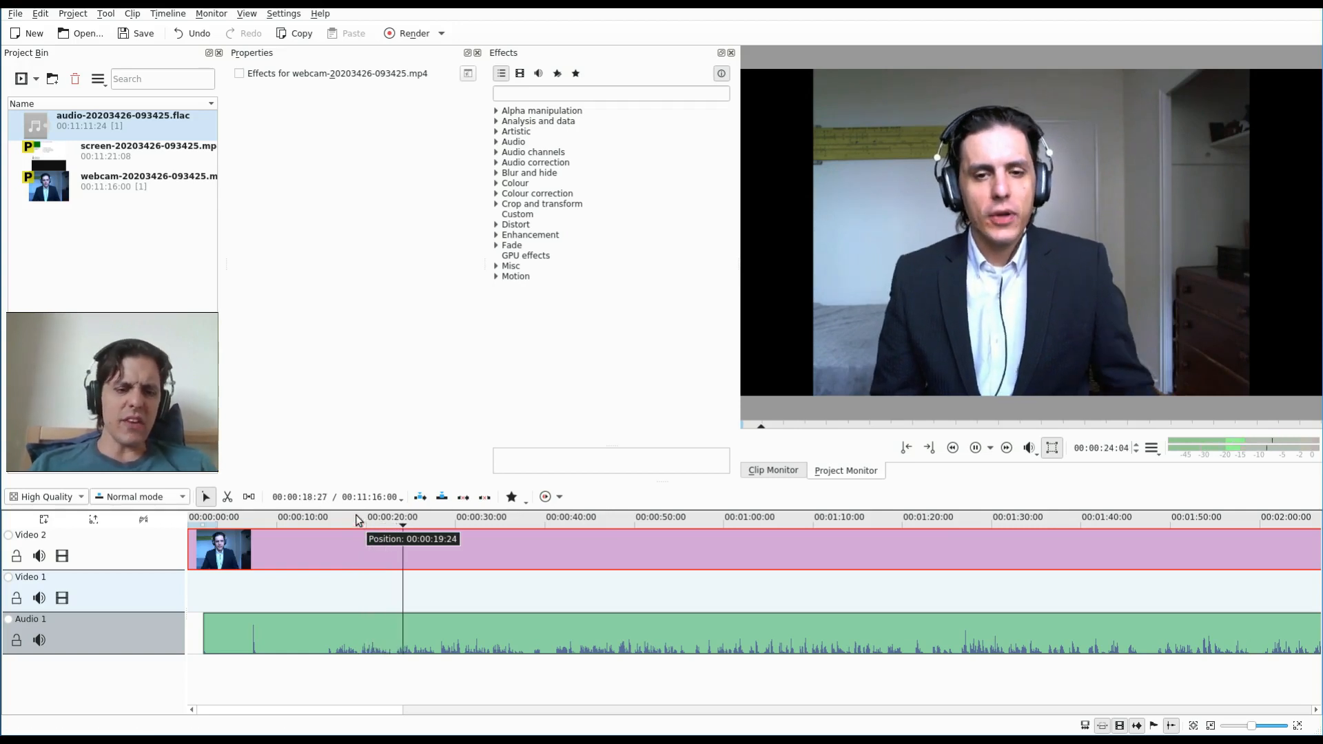
key("space")
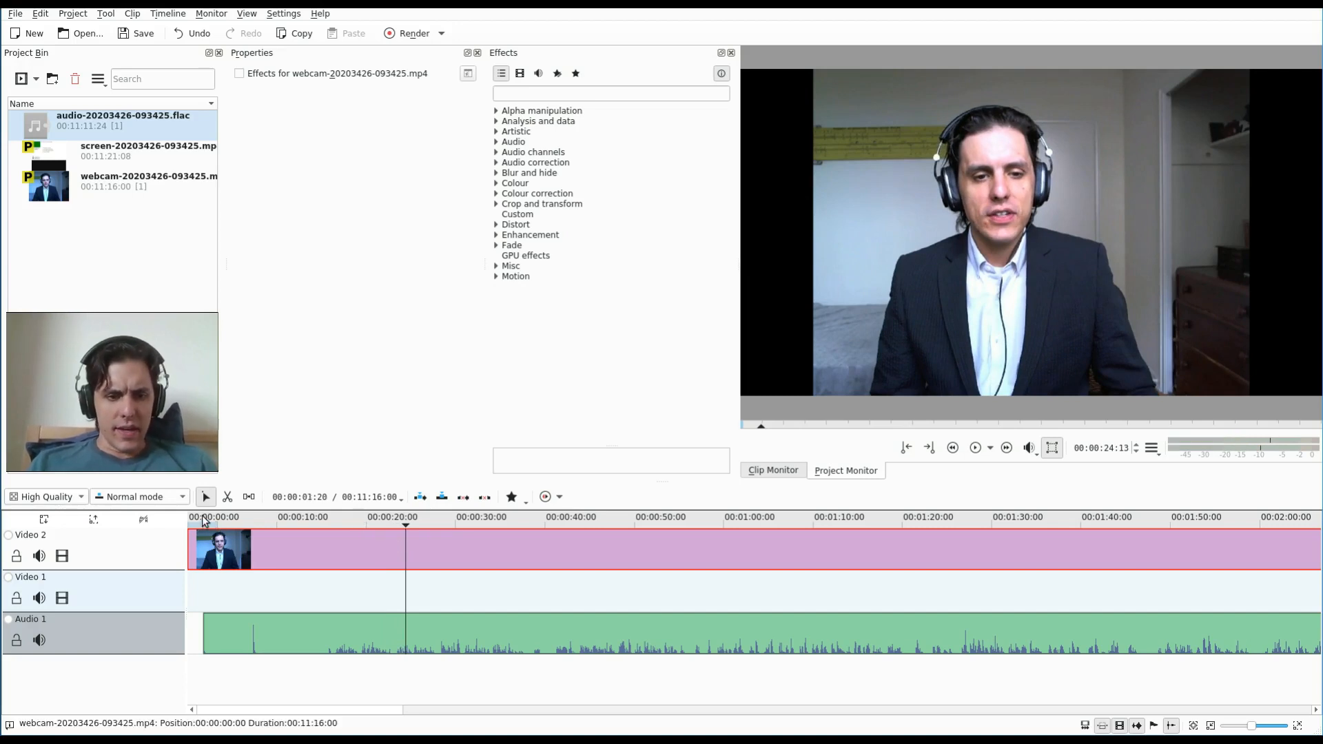
Group the webcam clip on Video 2 with the audio clip on Audio 1
left_click(313, 626)
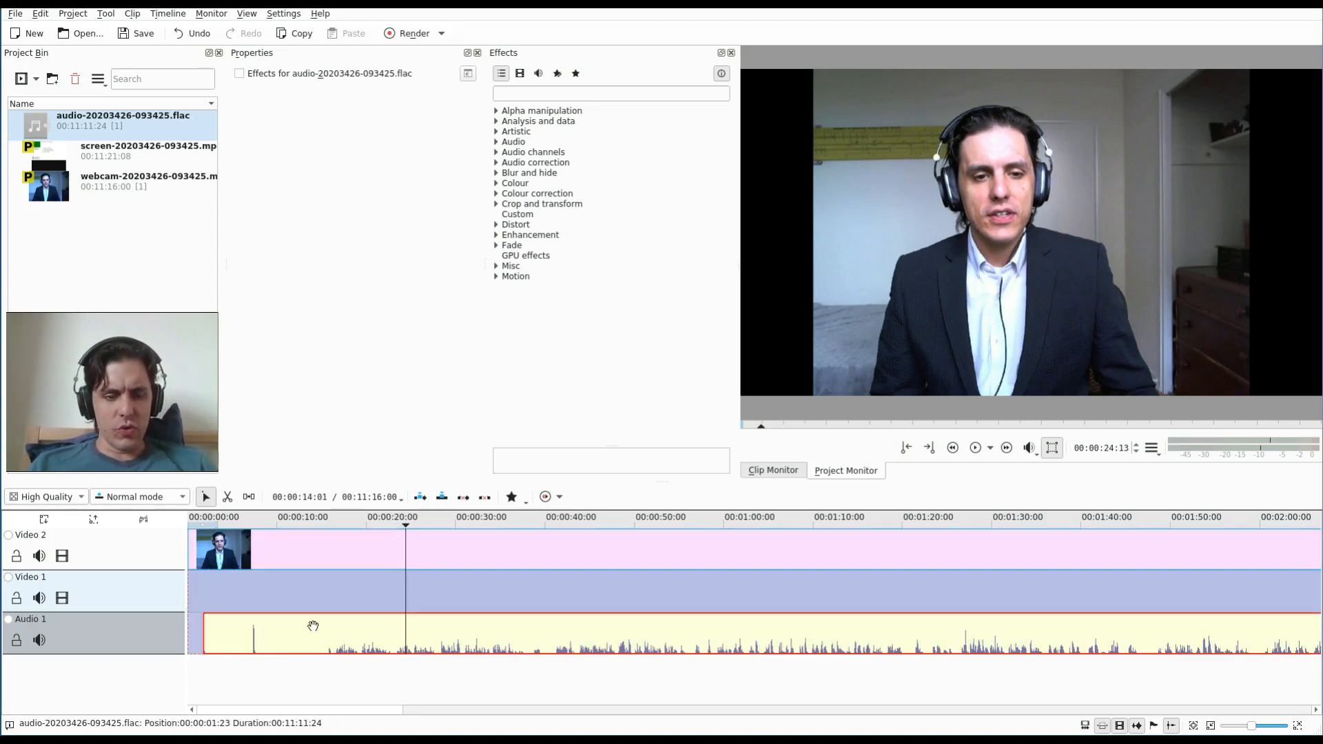
right_click(313, 625)
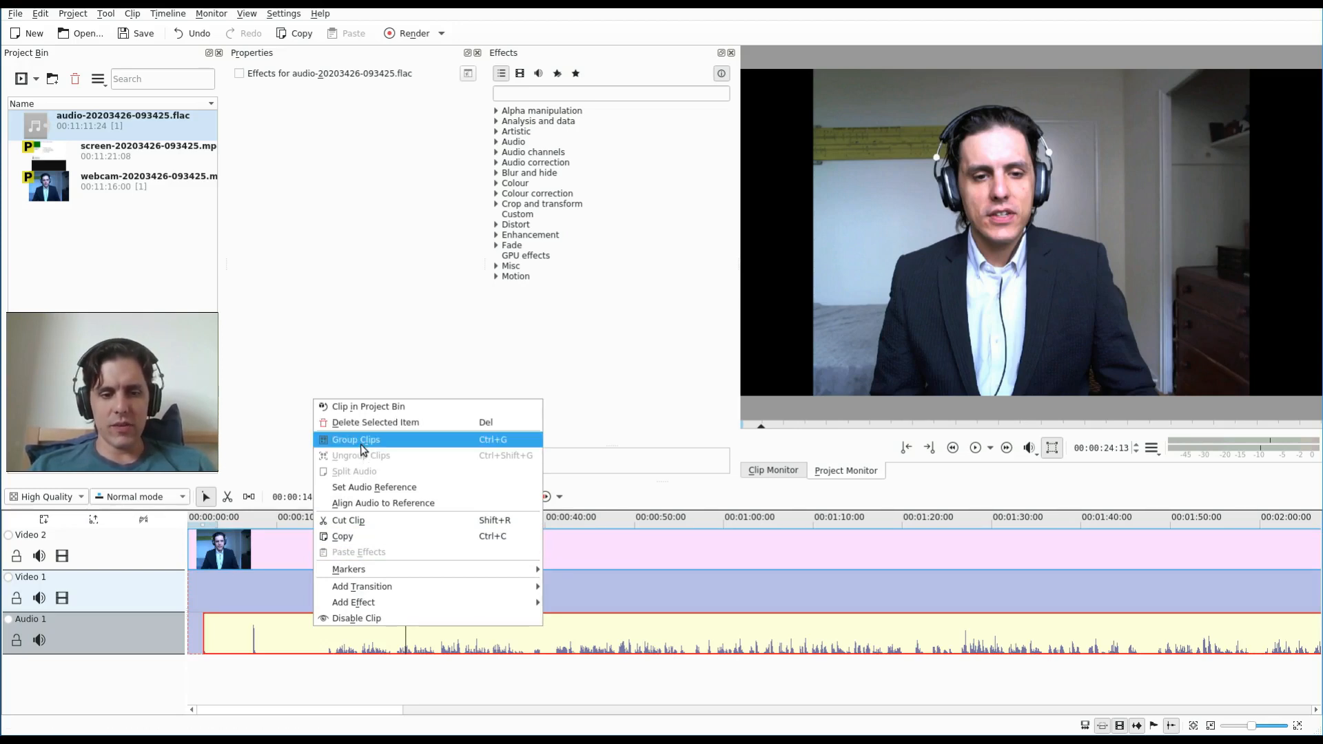
left_click(362, 439)
left_click_drag(363, 531, 272, 552)
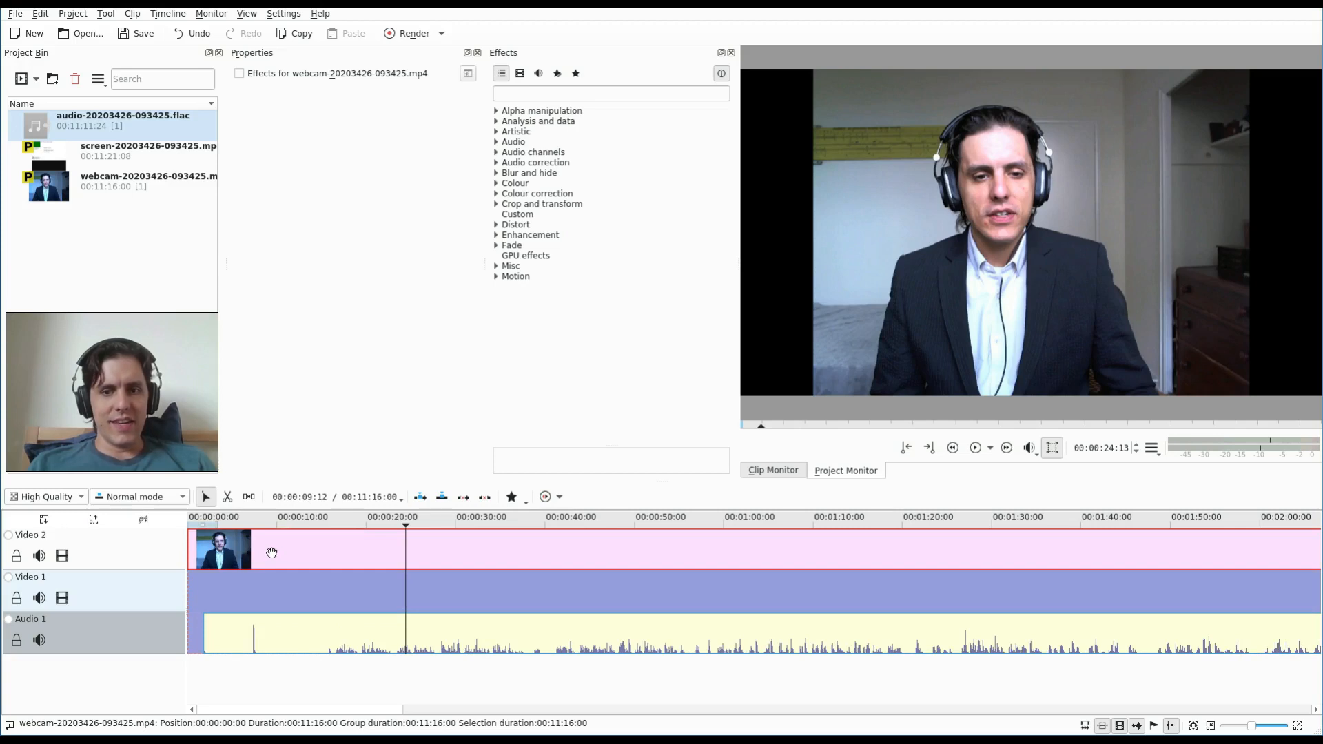
Place the screen clip on Video 1 about one second in and play the timeline from about 14 seconds
left_click_drag(145, 163, 197, 587)
left_click(312, 518)
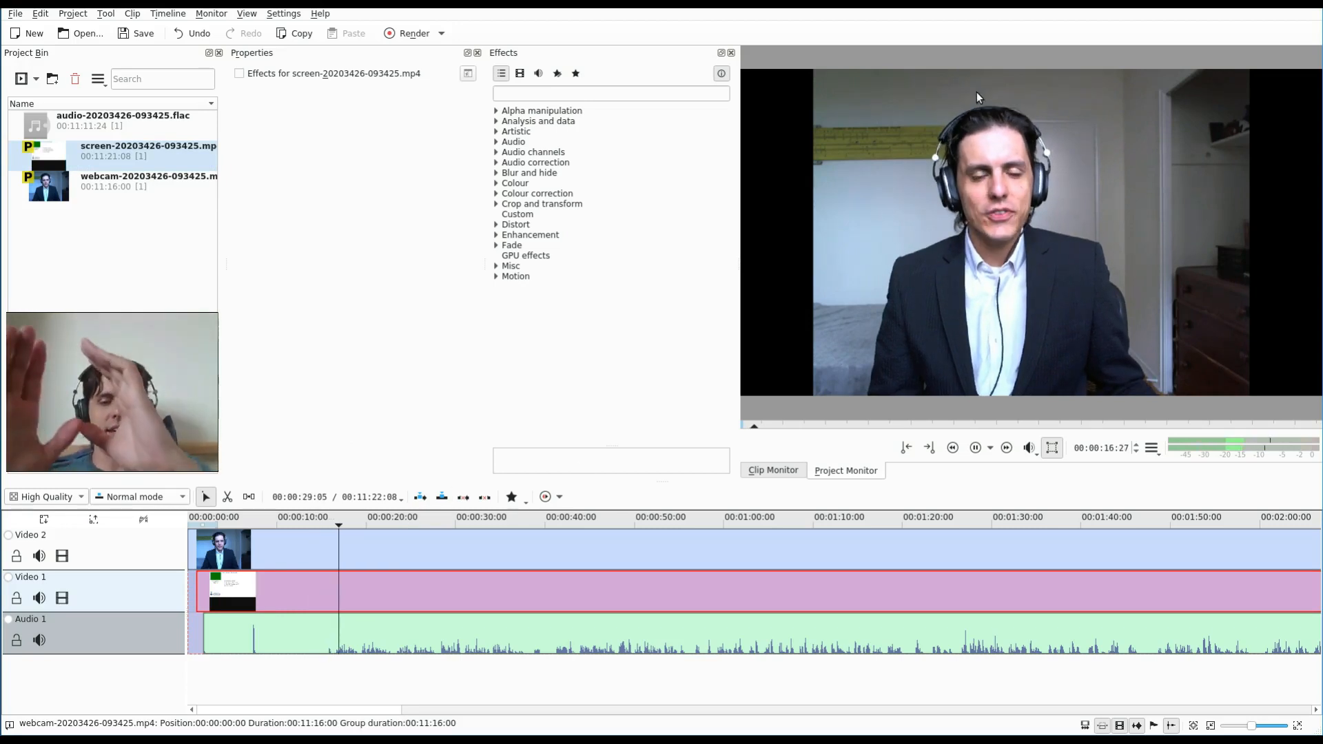
left_click(975, 448)
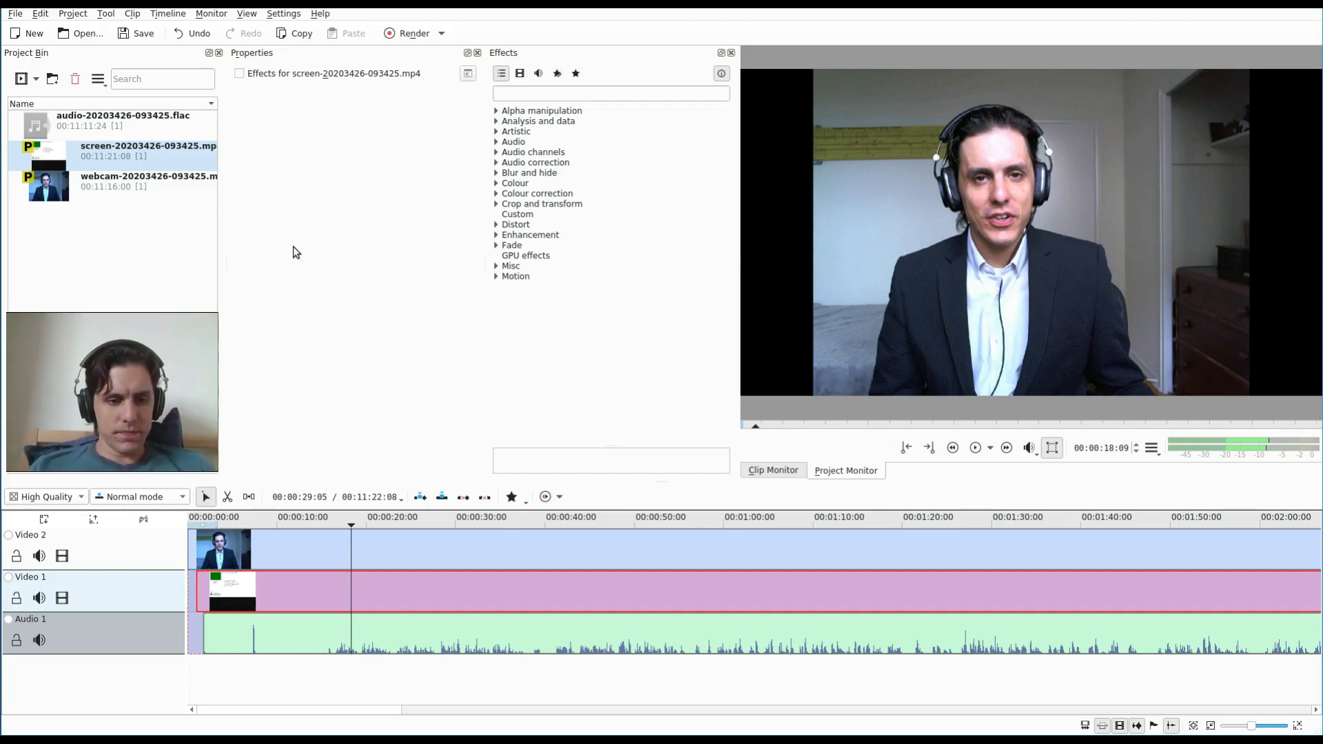
Add a Composite transition between the webcam and screen clips at the start of the screen clip, and show its properties
left_click(296, 544)
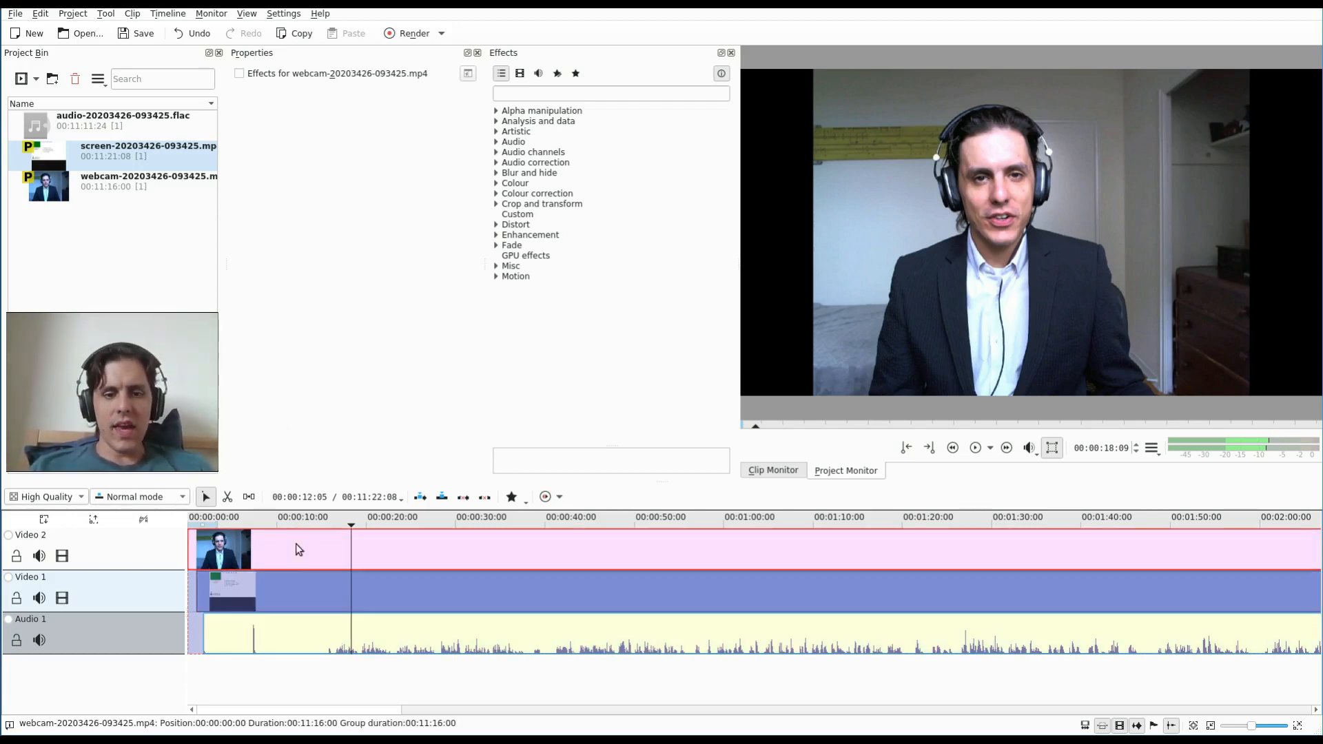
left_click(296, 584)
right_click(297, 585)
mouse_move(318, 565)
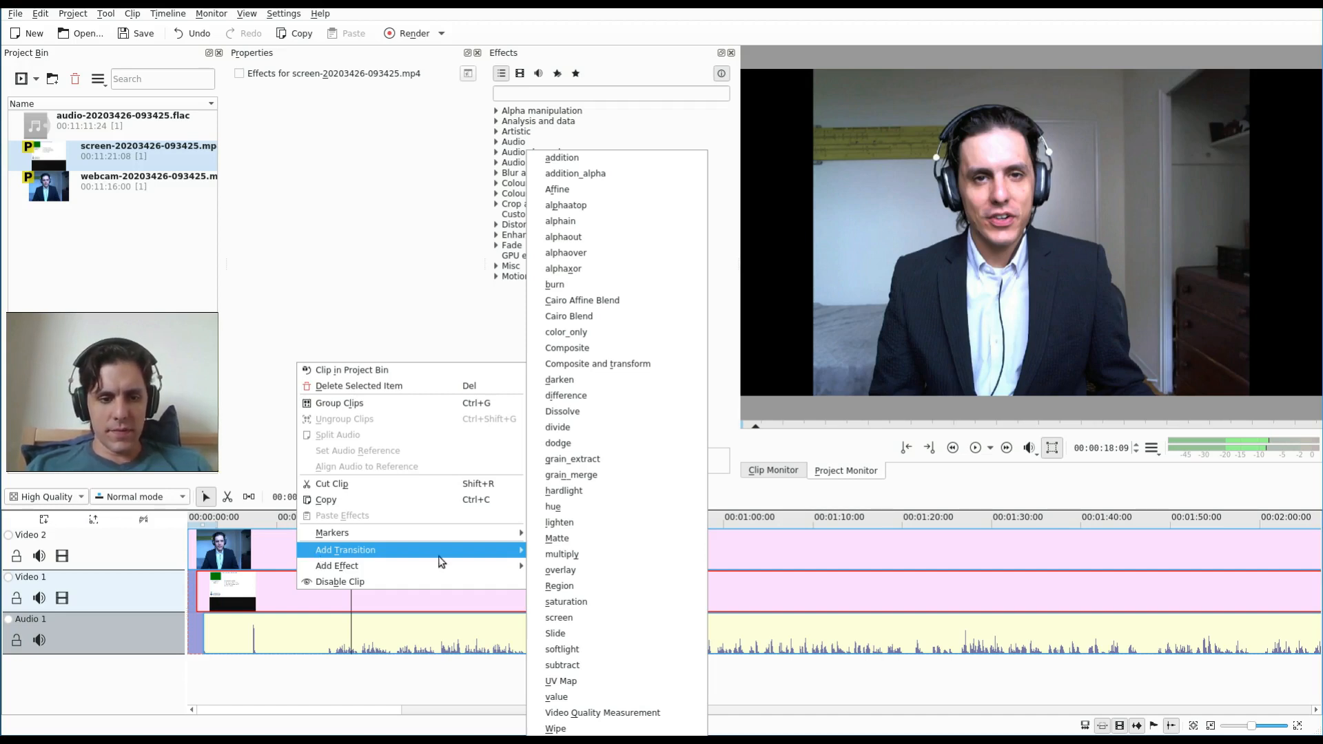
left_click(573, 348)
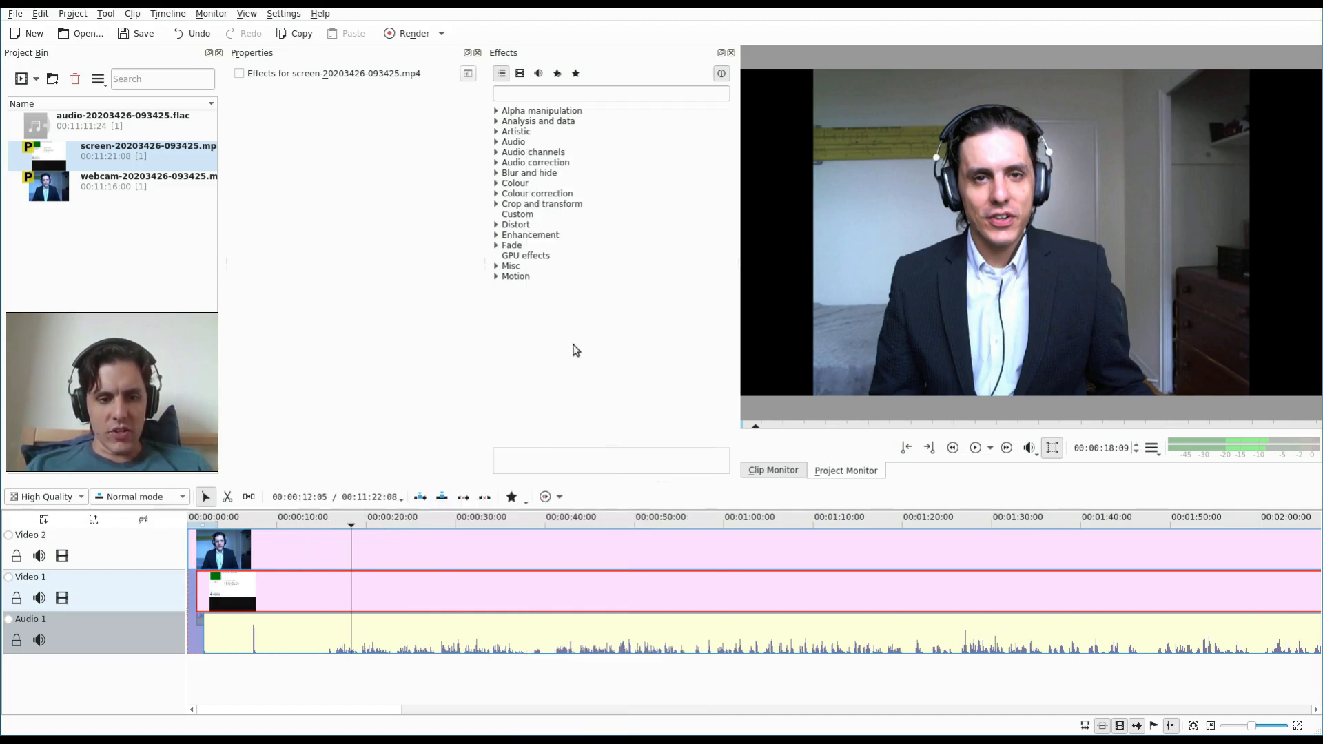
left_click(198, 577)
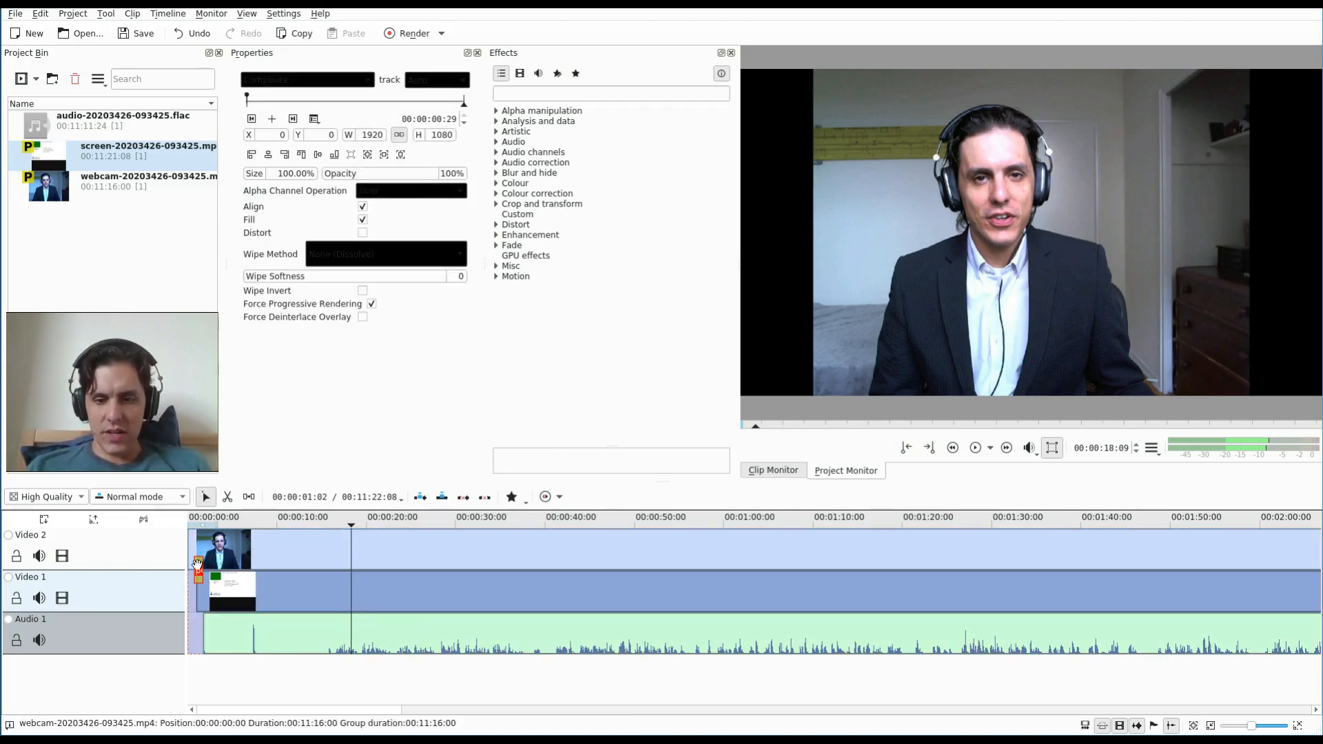
scroll(201, 569, "up", 1)
scroll(201, 569, "up", 1)
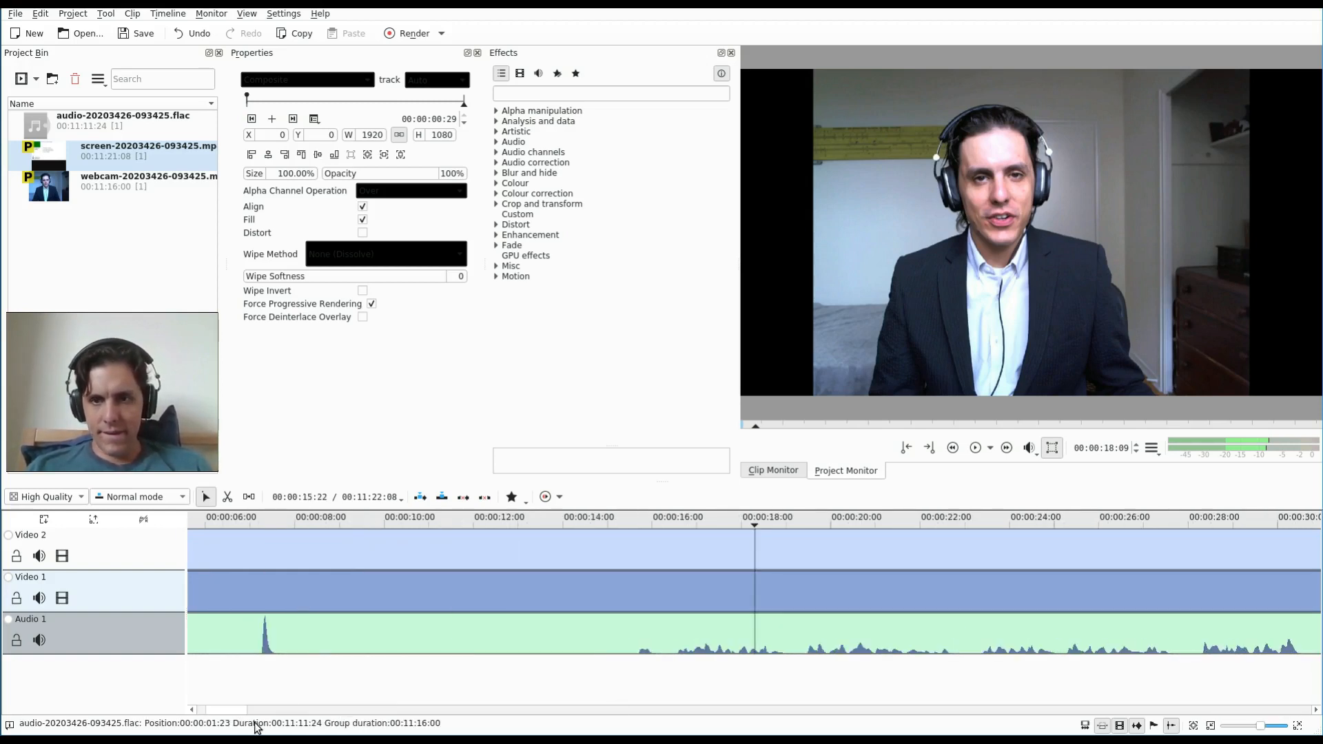
Extend the Composite transition between Video 2 and Video 1 to the end of the webcam clip
left_click_drag(241, 710, 231, 711)
left_click_drag(264, 566, 1290, 570)
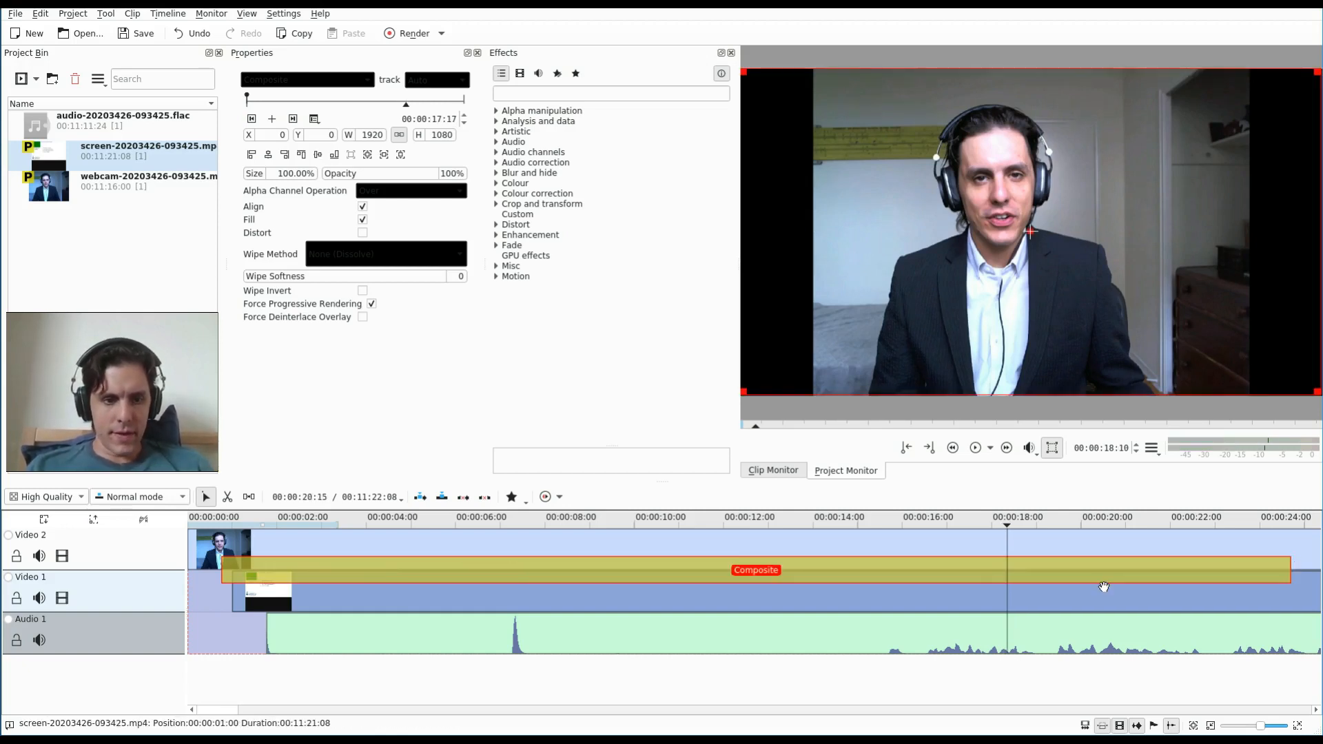
scroll(1103, 586, "down", 3, "ctrl")
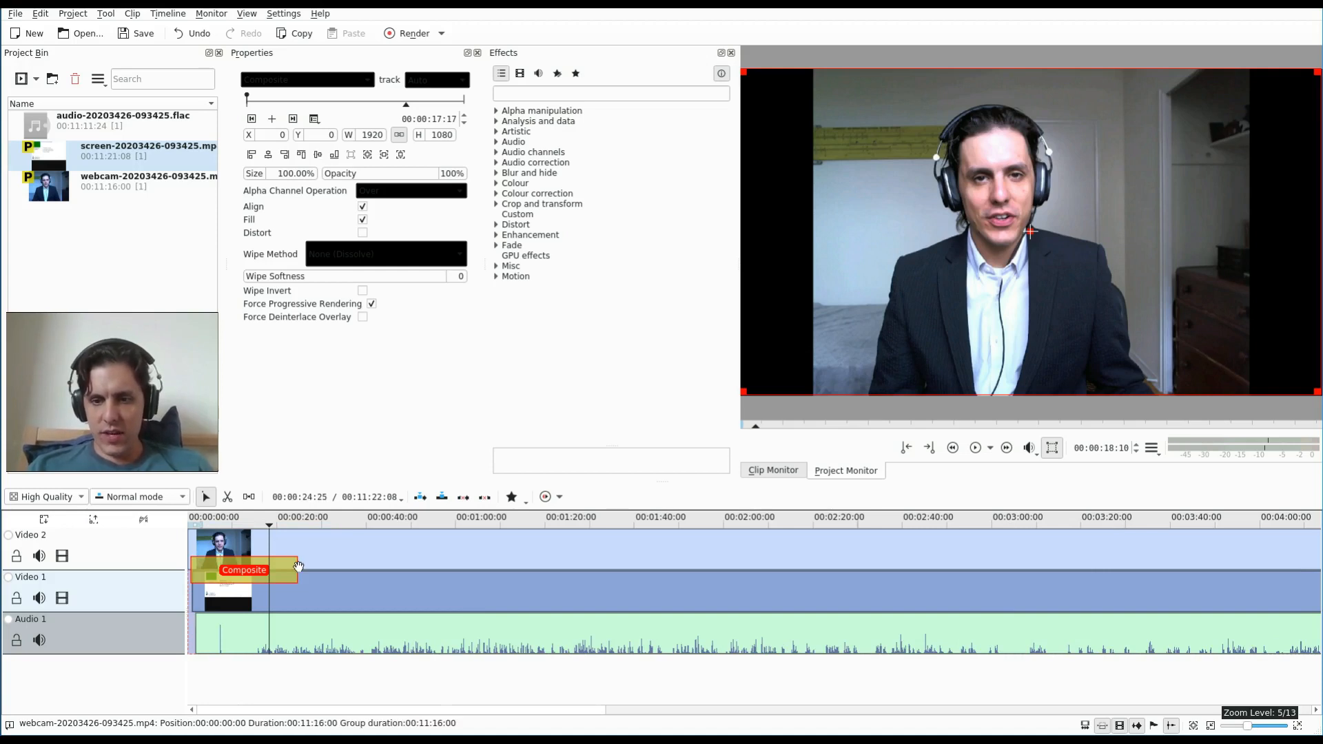
left_click_drag(987, 563, 1319, 594)
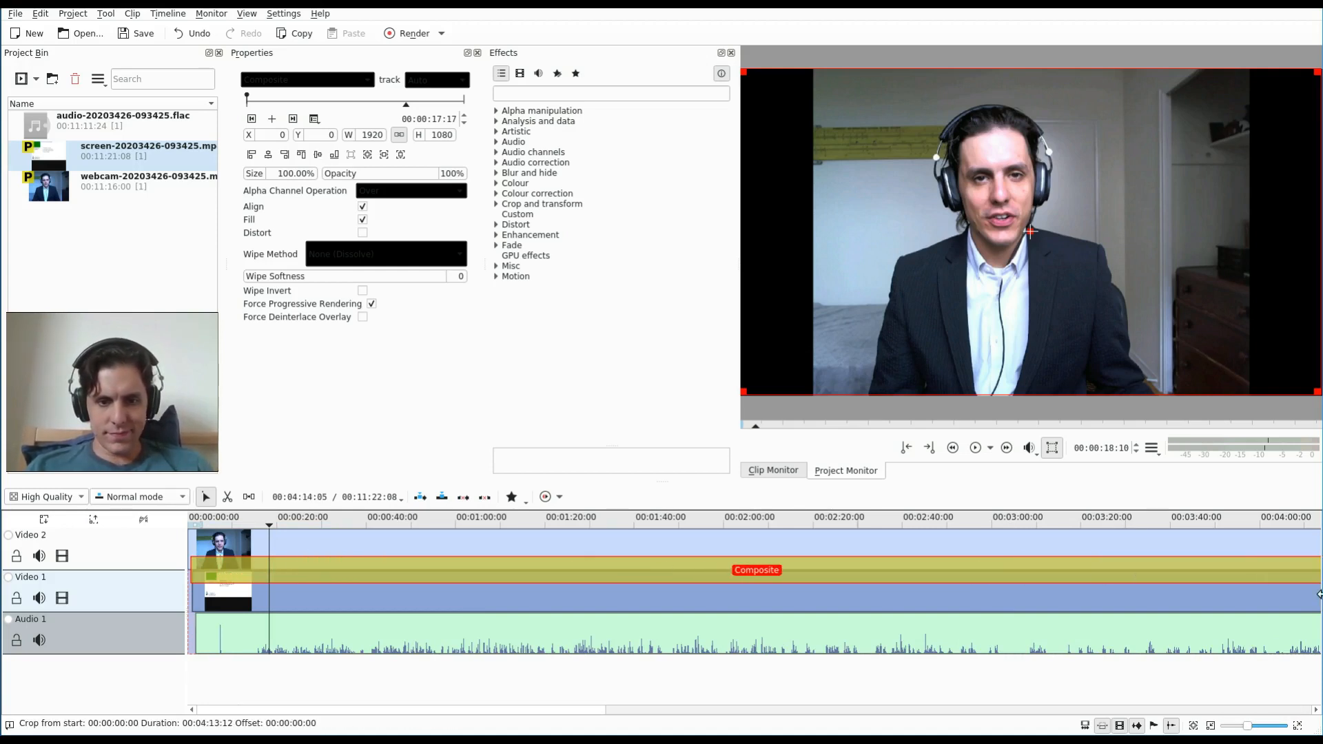
scroll(1320, 598, "down", 2)
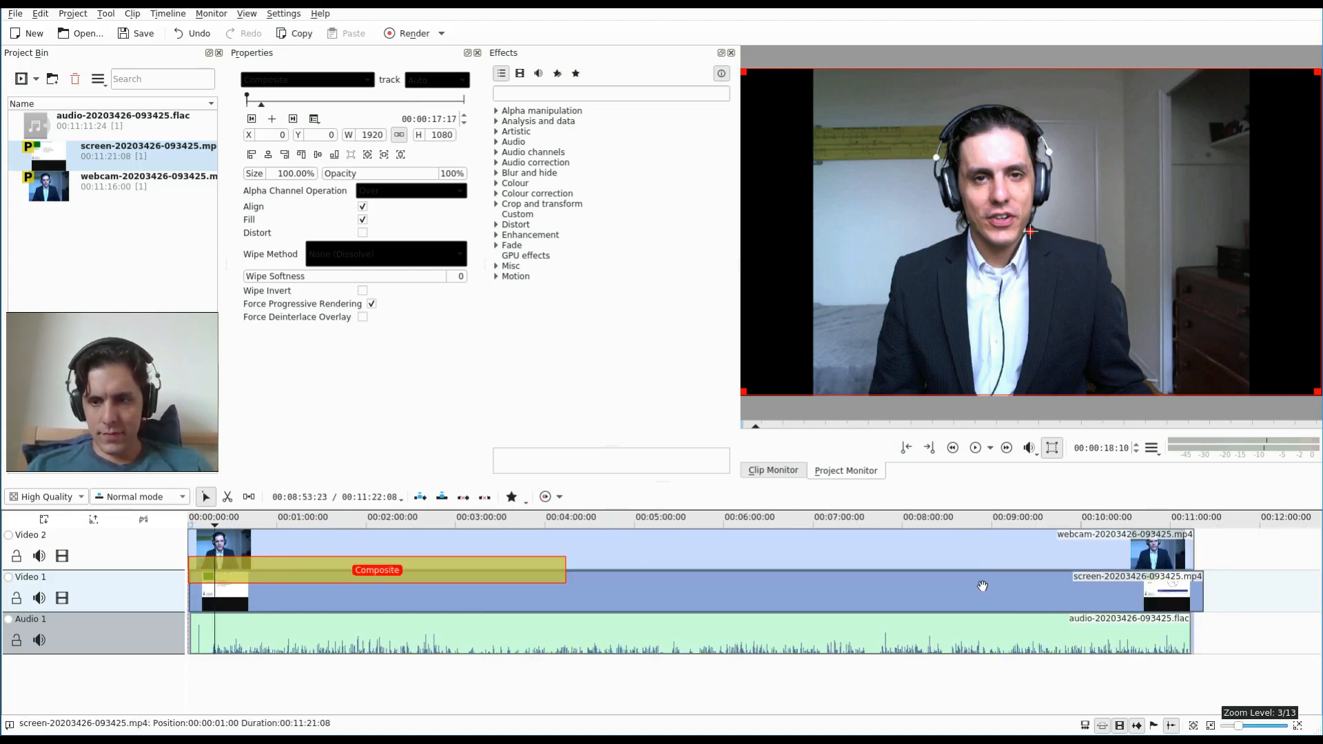
left_click_drag(565, 569, 1194, 569)
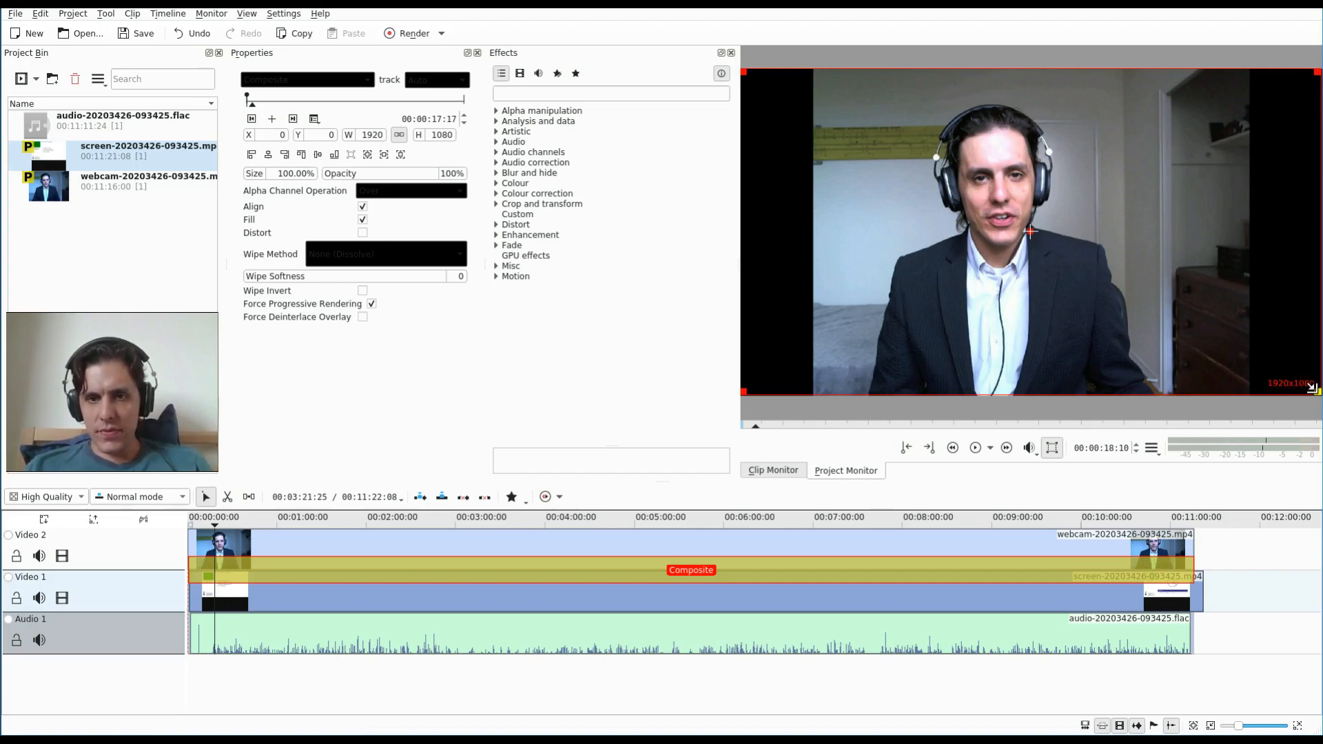
Shrink the webcam picture to about 380 × 214 and place it at X 320, Y 26 over the slide's green box
left_click_drag(1311, 387, 862, 201)
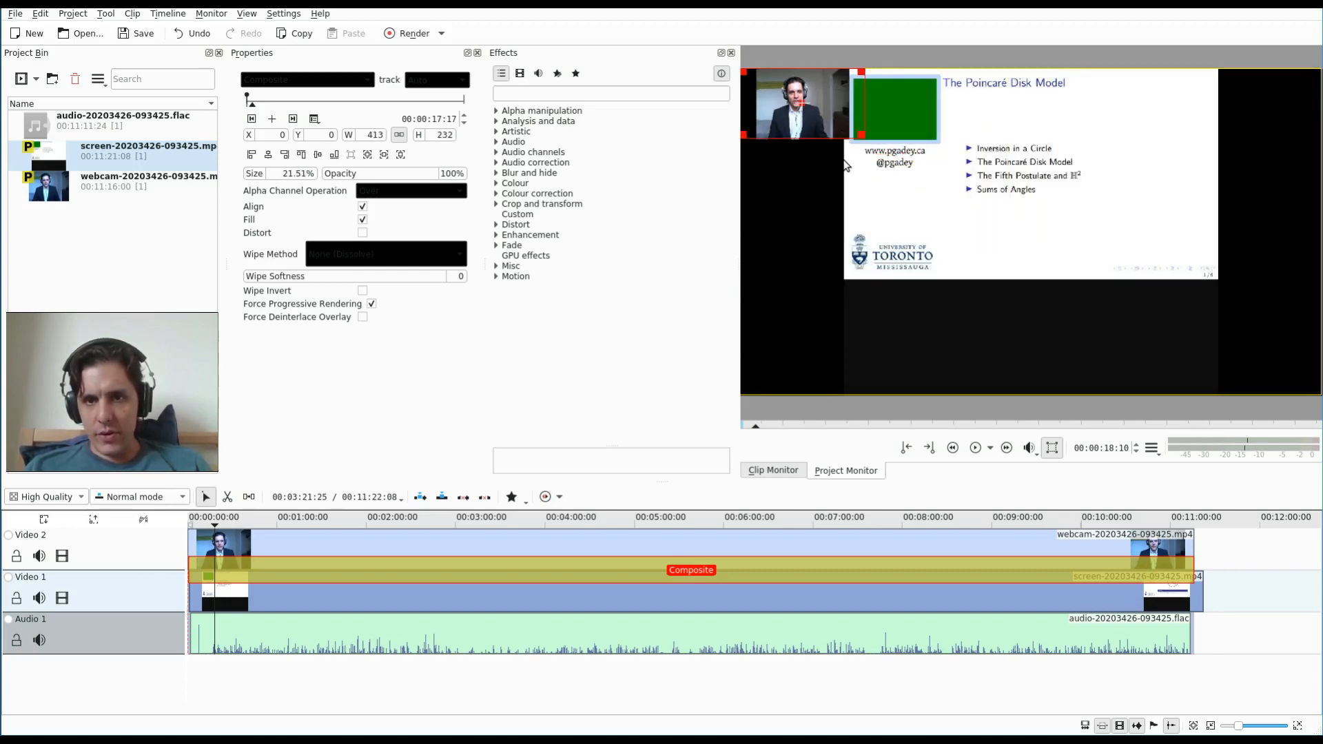
left_click_drag(798, 105, 895, 112)
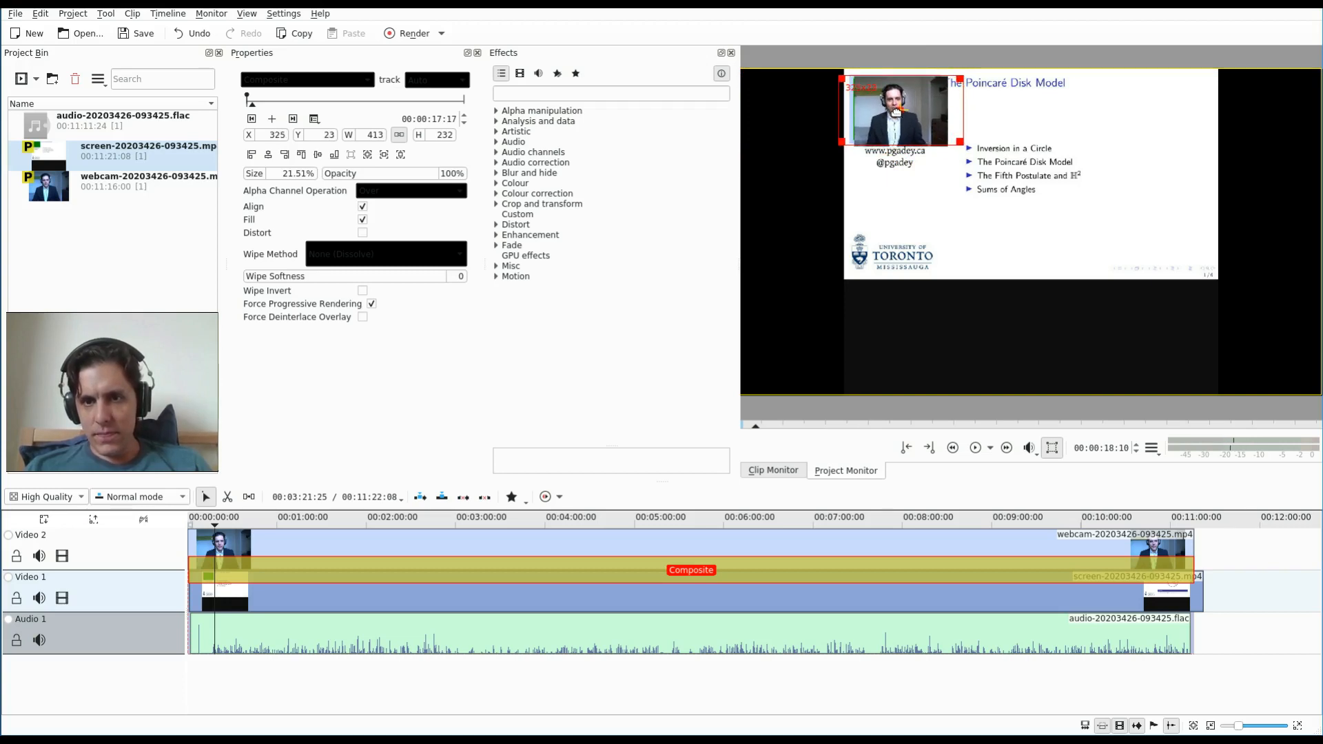
left_click_drag(960, 141, 960, 138)
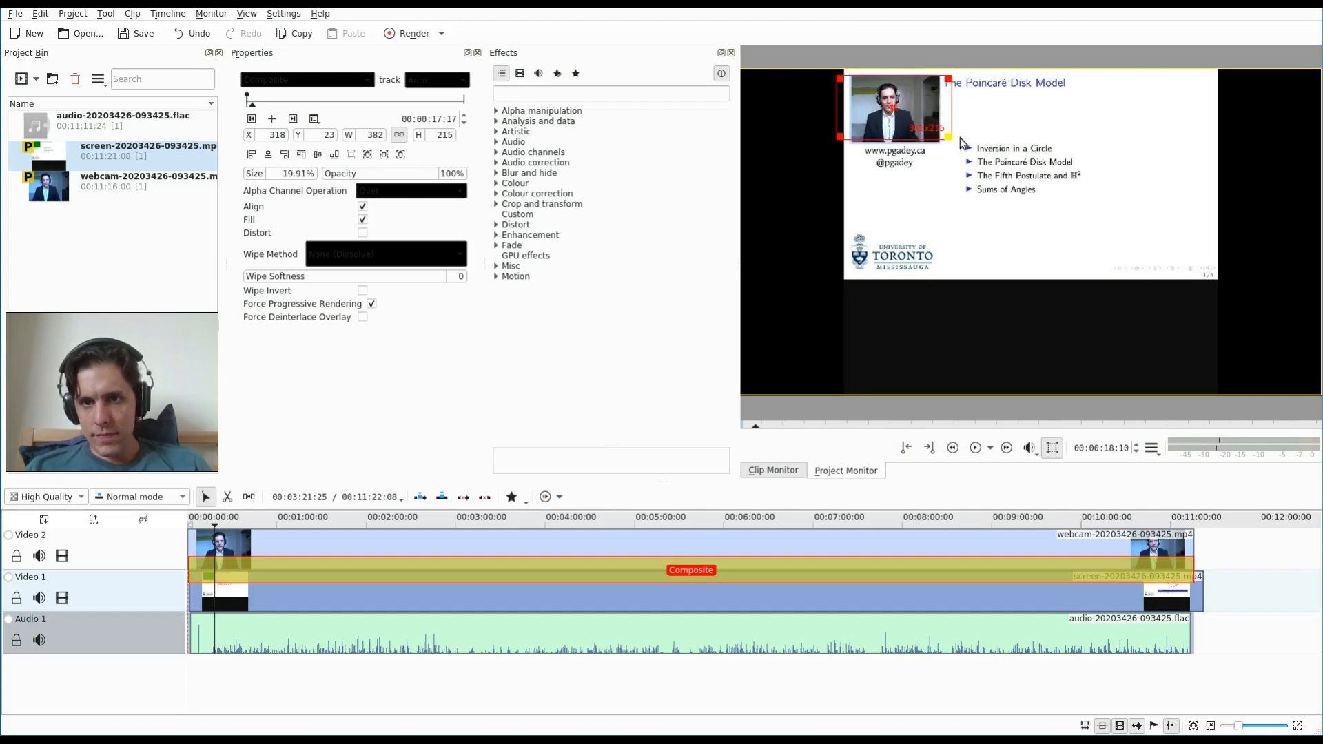
mouse_move(884, 99)
left_mouse_down()
mouse_move(898, 110)
mouse_move(886, 102)
left_mouse_up()
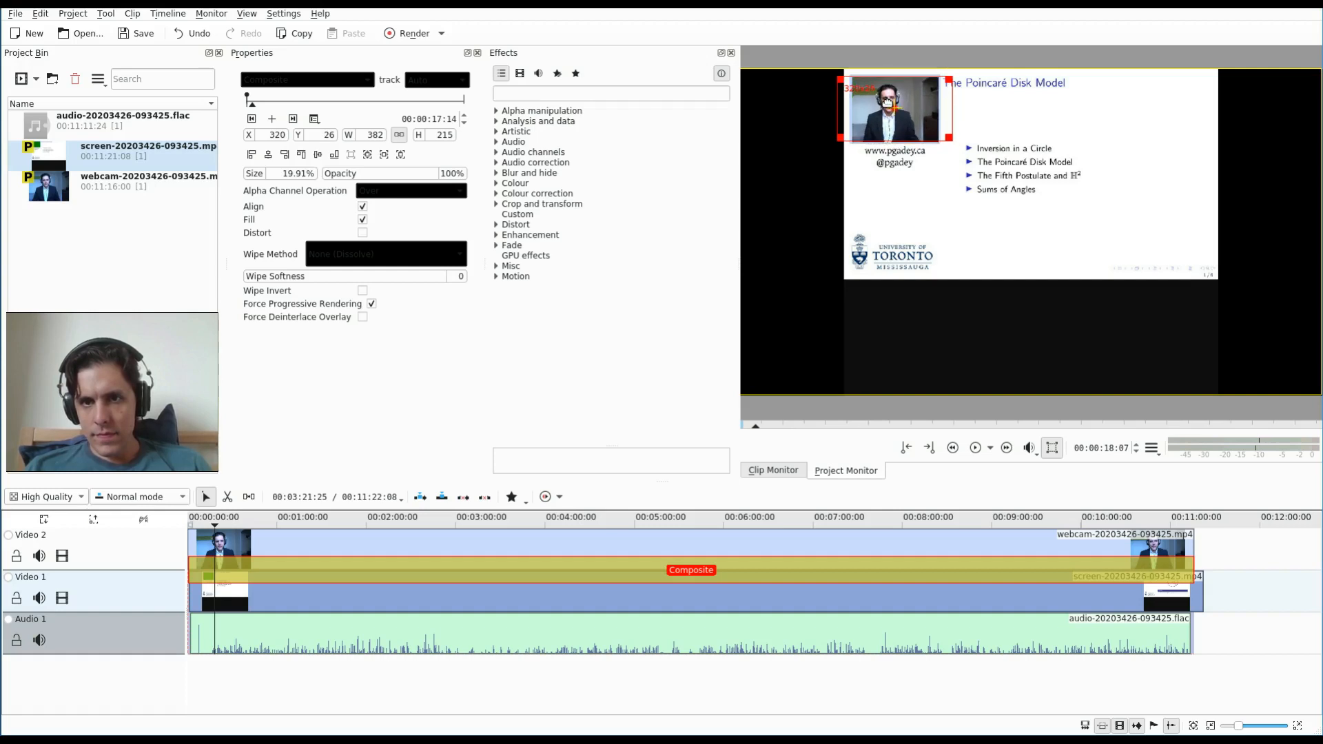
mouse_move(949, 137)
left_mouse_down()
mouse_move(935, 127)
mouse_move(948, 137)
left_mouse_up()
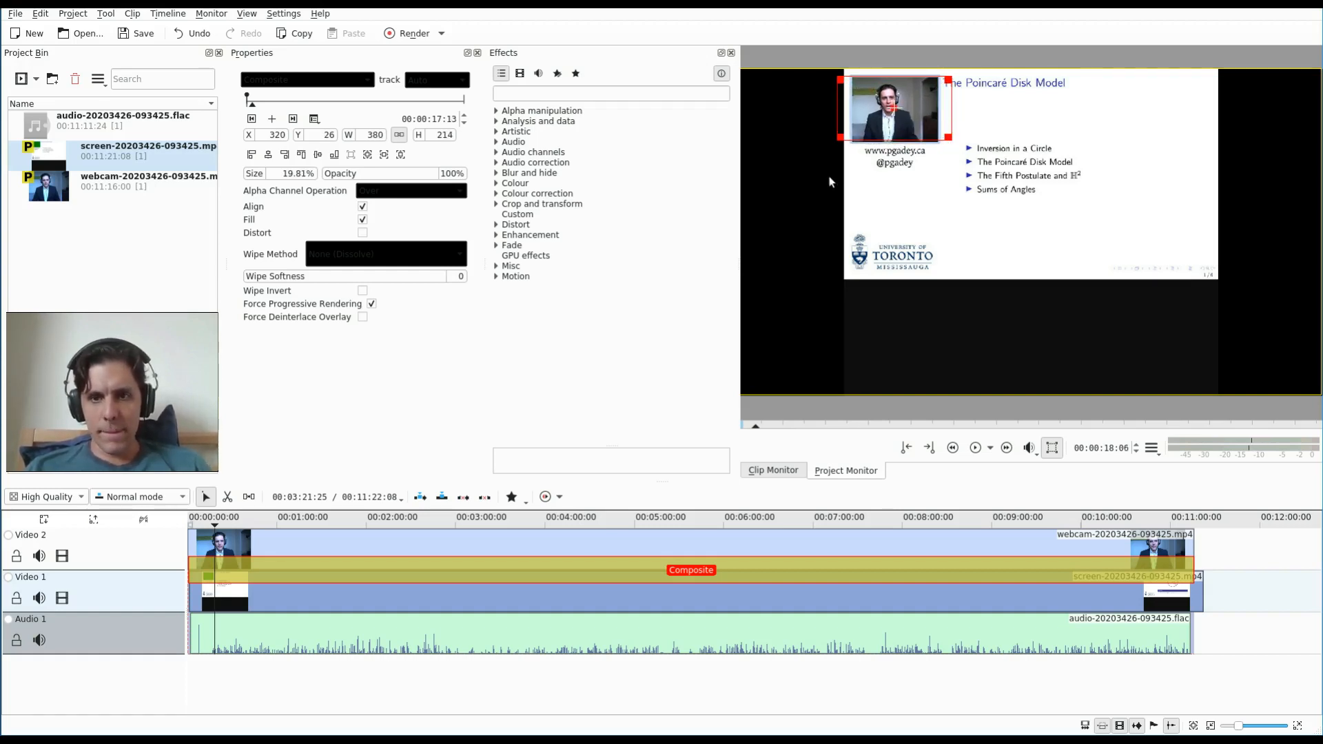
Play the composite from about 18 to 27 seconds and hide the transition's edit frame in the project monitor
left_click(981, 455)
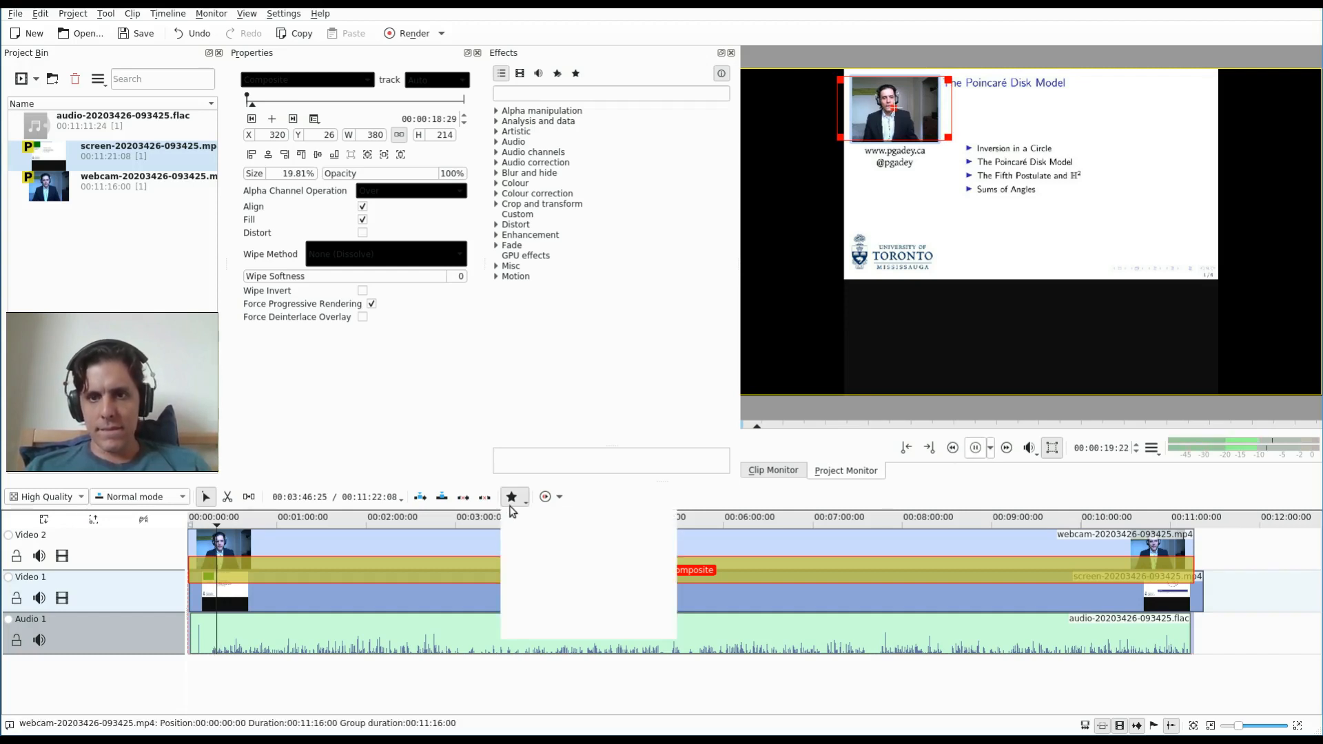
left_click(1049, 451)
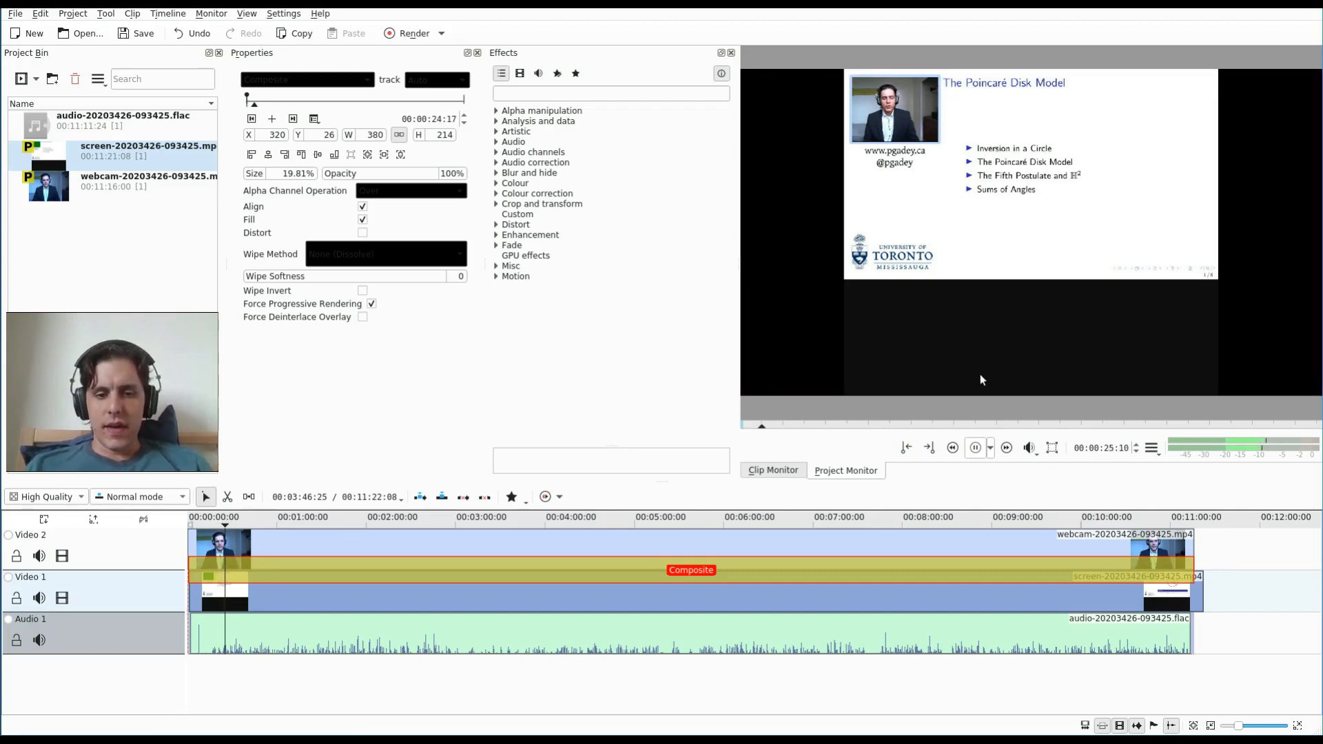
left_click(975, 449)
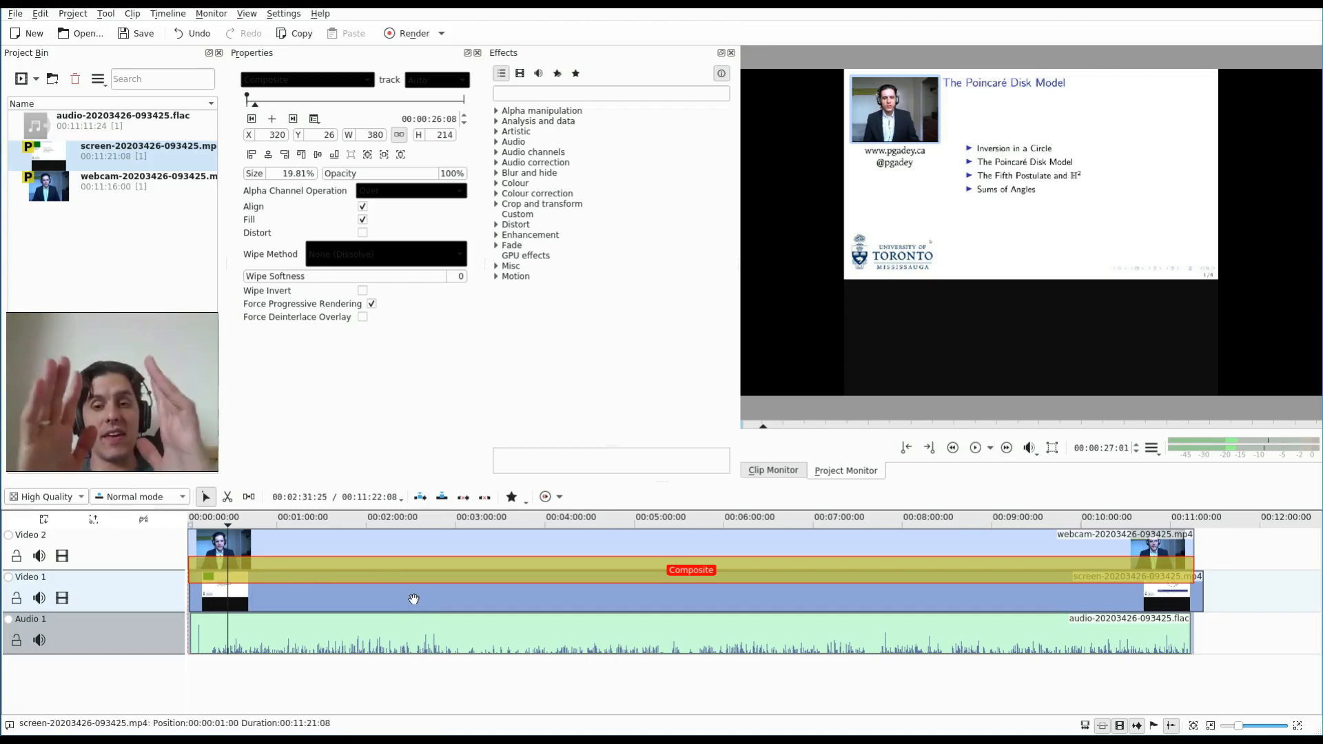
Select the screen clip and play the timeline around the first slide change to check its sync with the audio
left_click(411, 599)
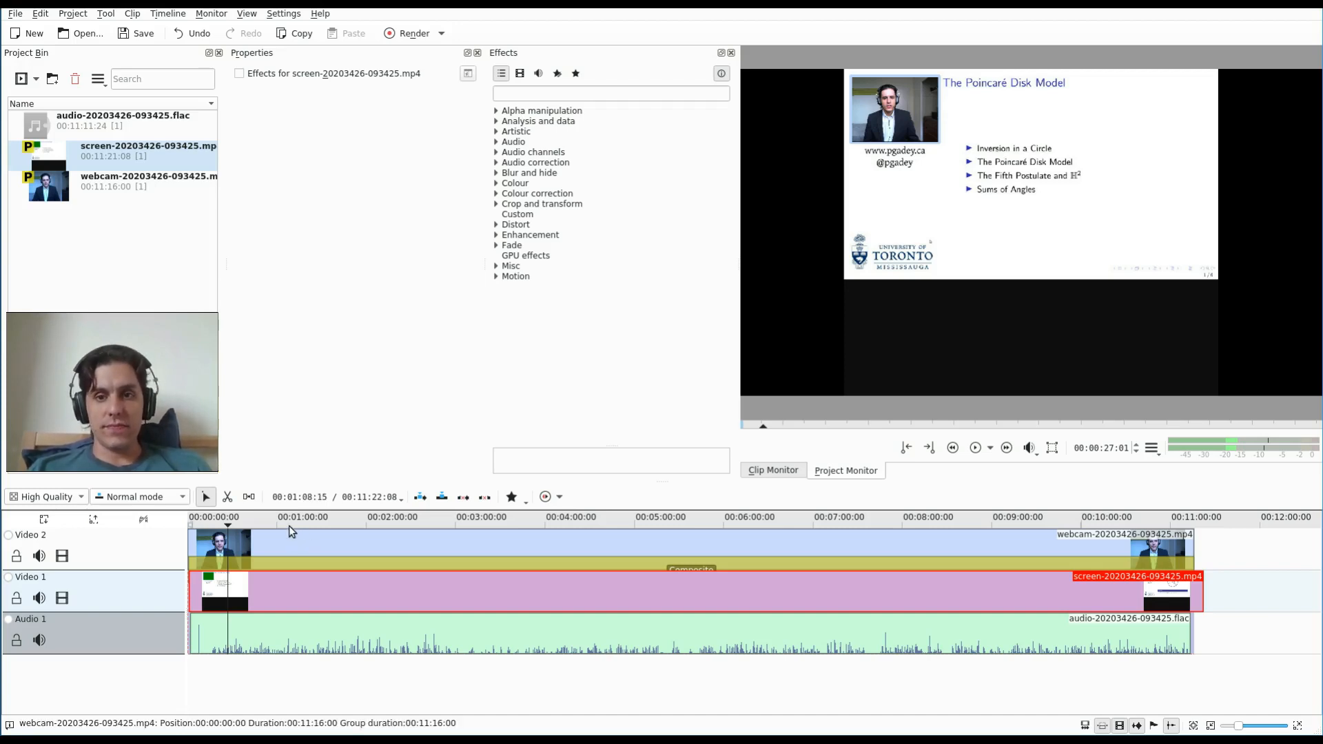
key("space")
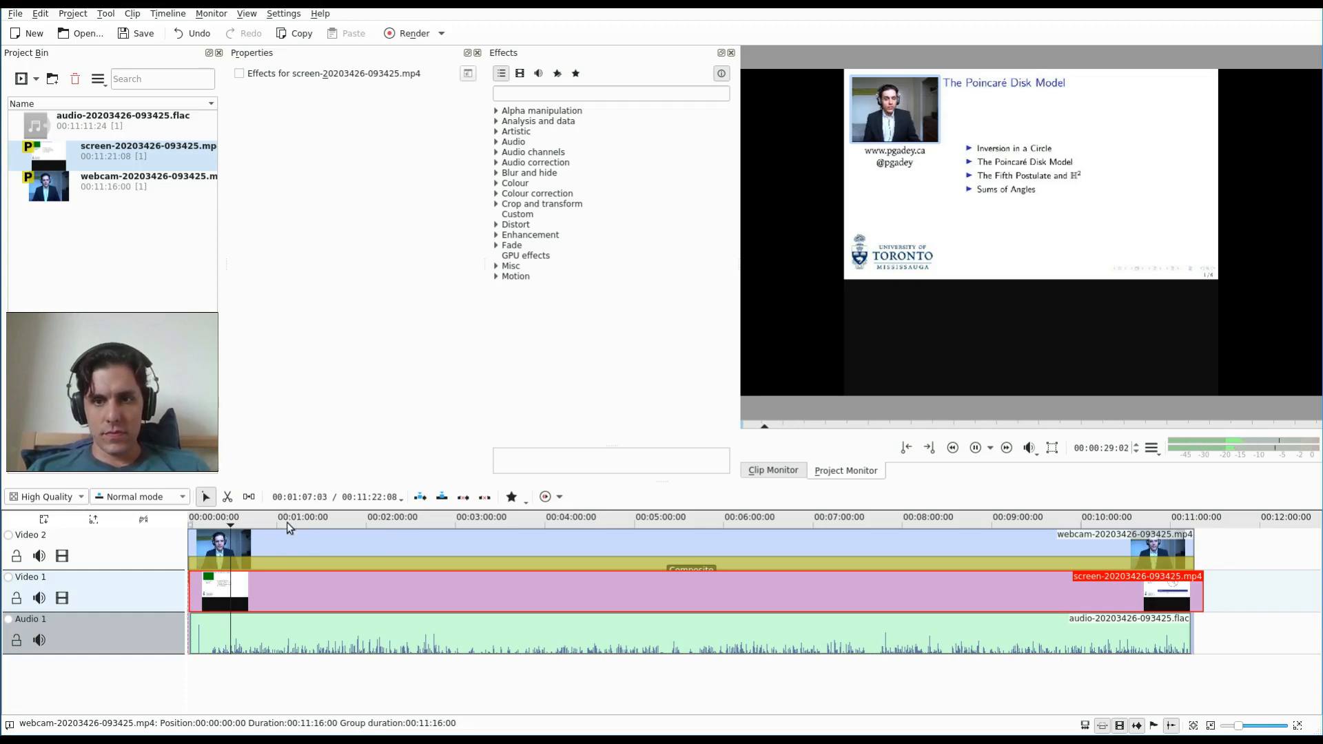
left_click(268, 521)
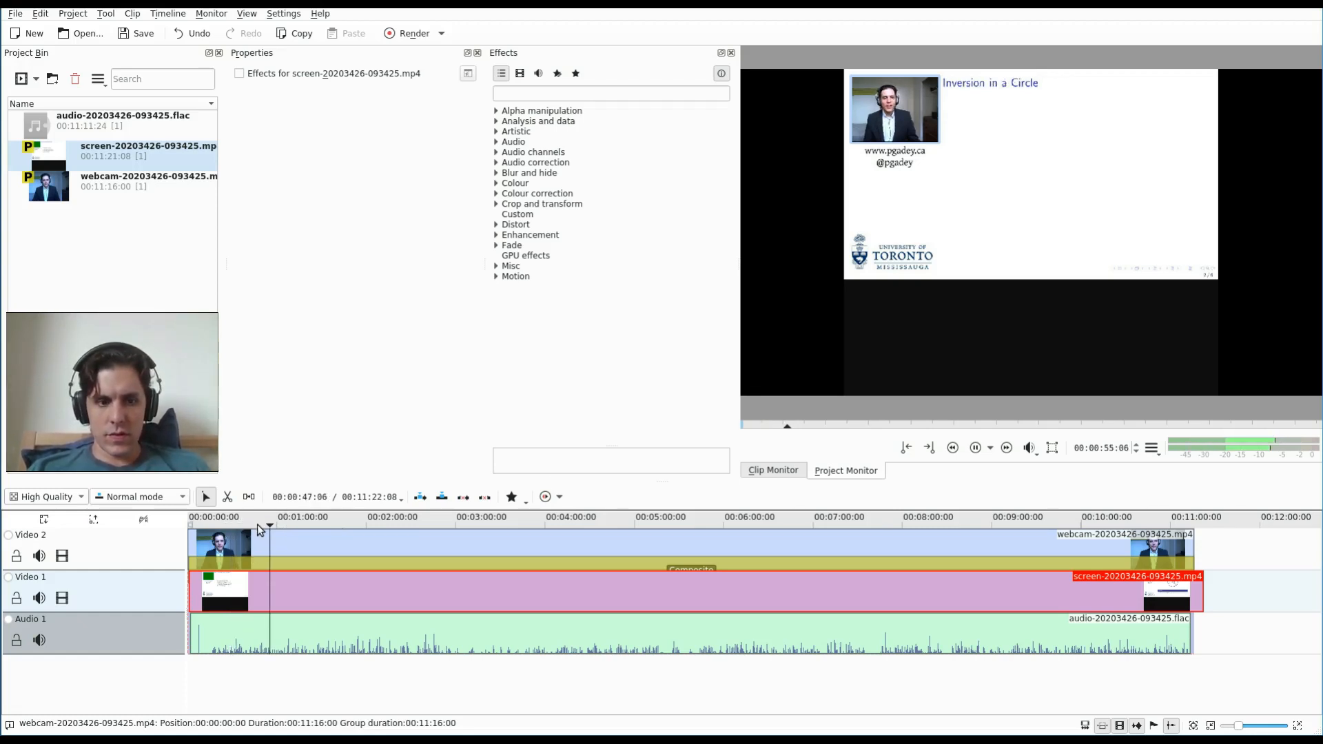
left_click(252, 516)
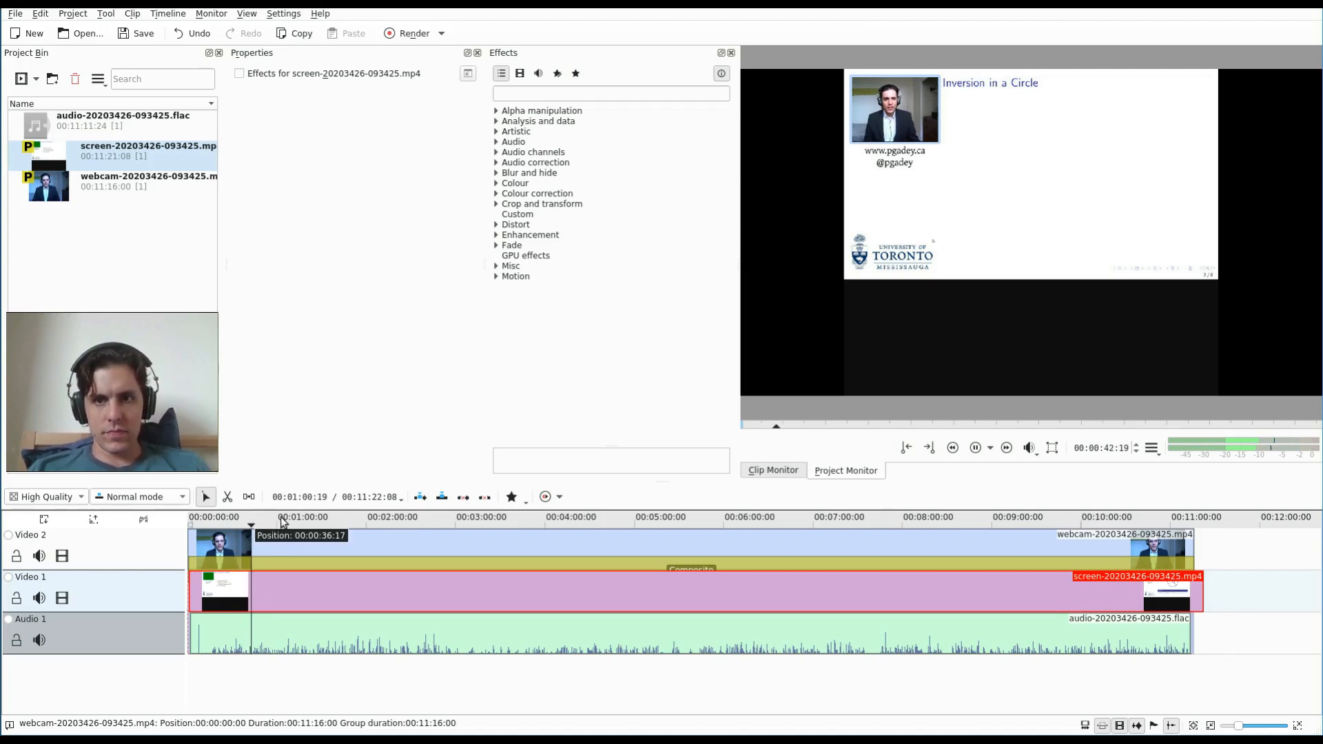
left_click(232, 526)
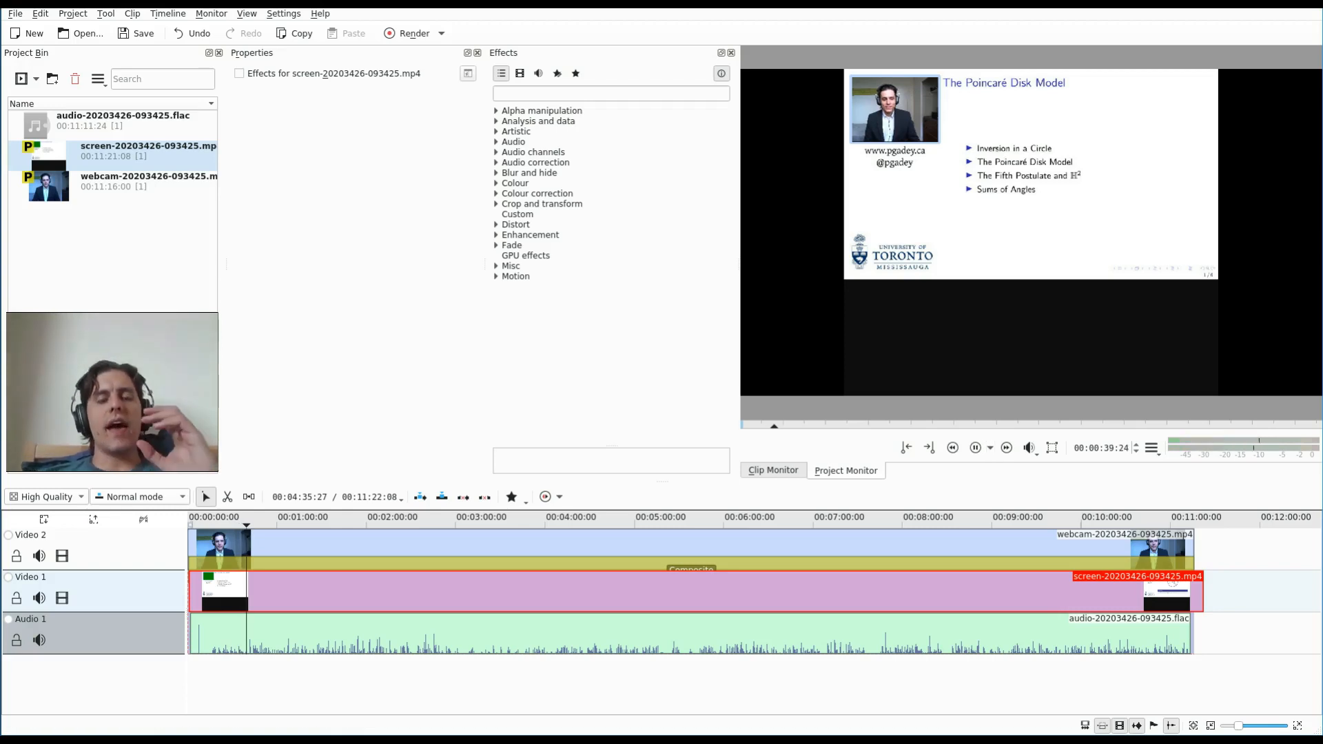
left_click(975, 447)
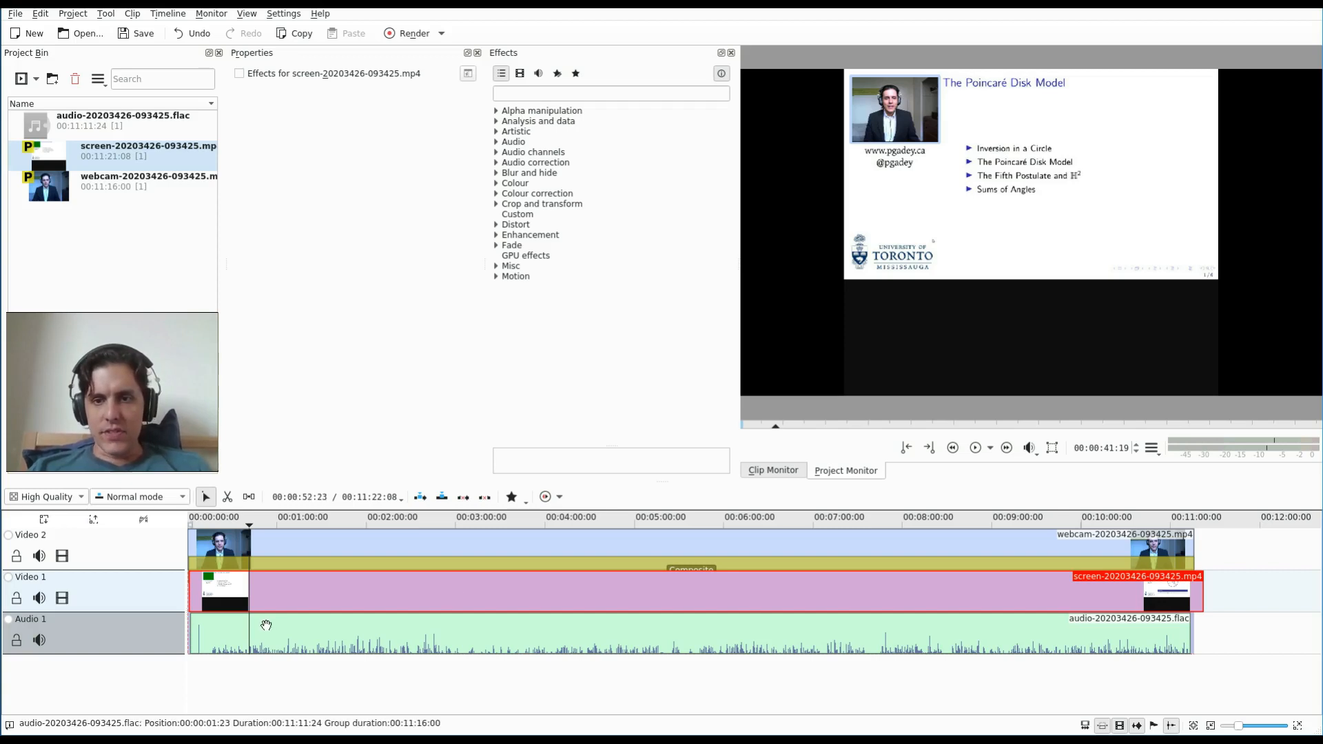
Try shifting the screen clip to start at about 16 seconds and play from about 41 seconds
left_click_drag(288, 604, 311, 603)
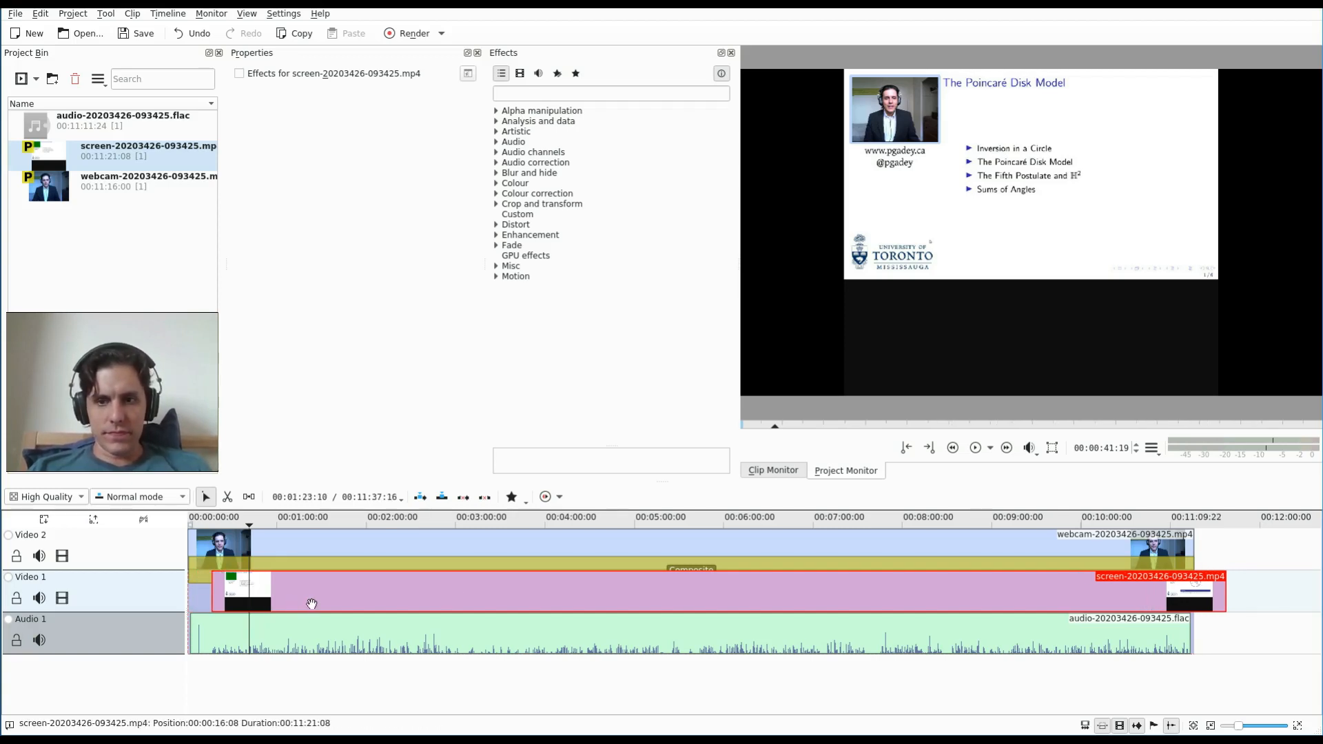
left_click(971, 452)
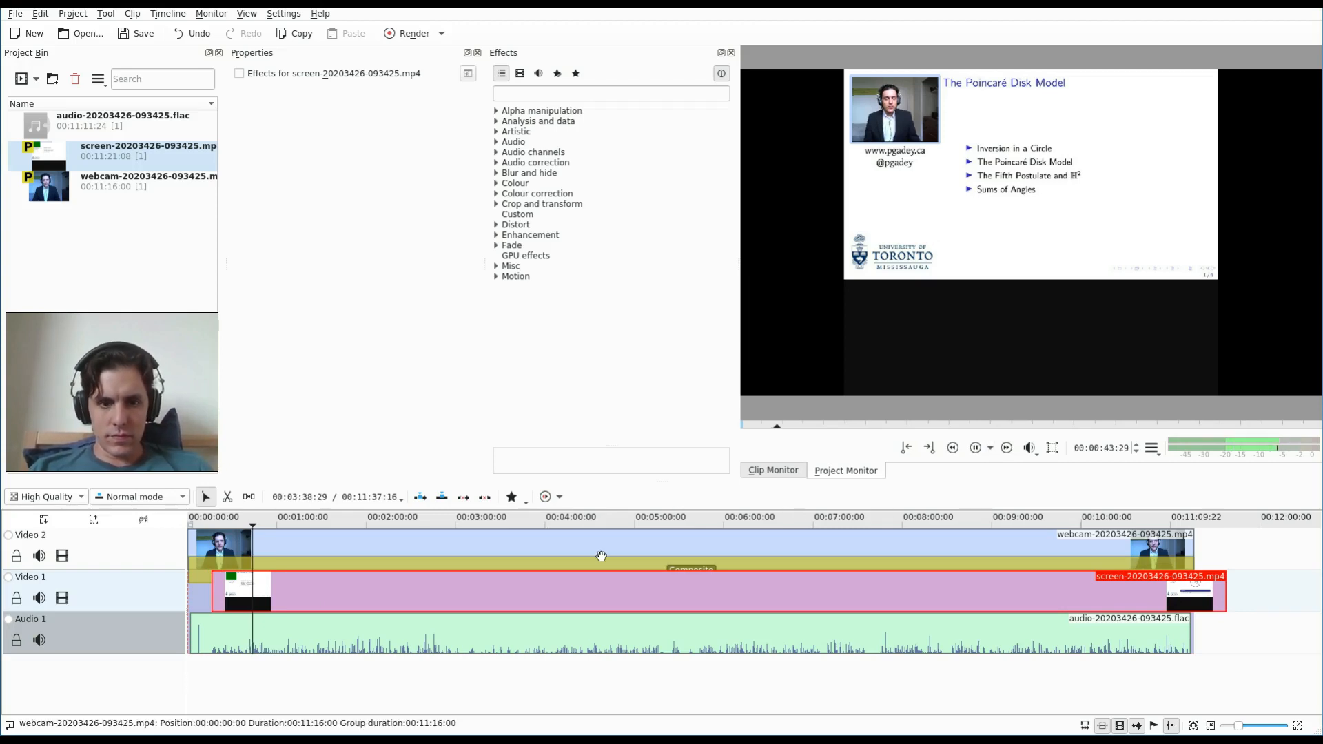
left_click(974, 449)
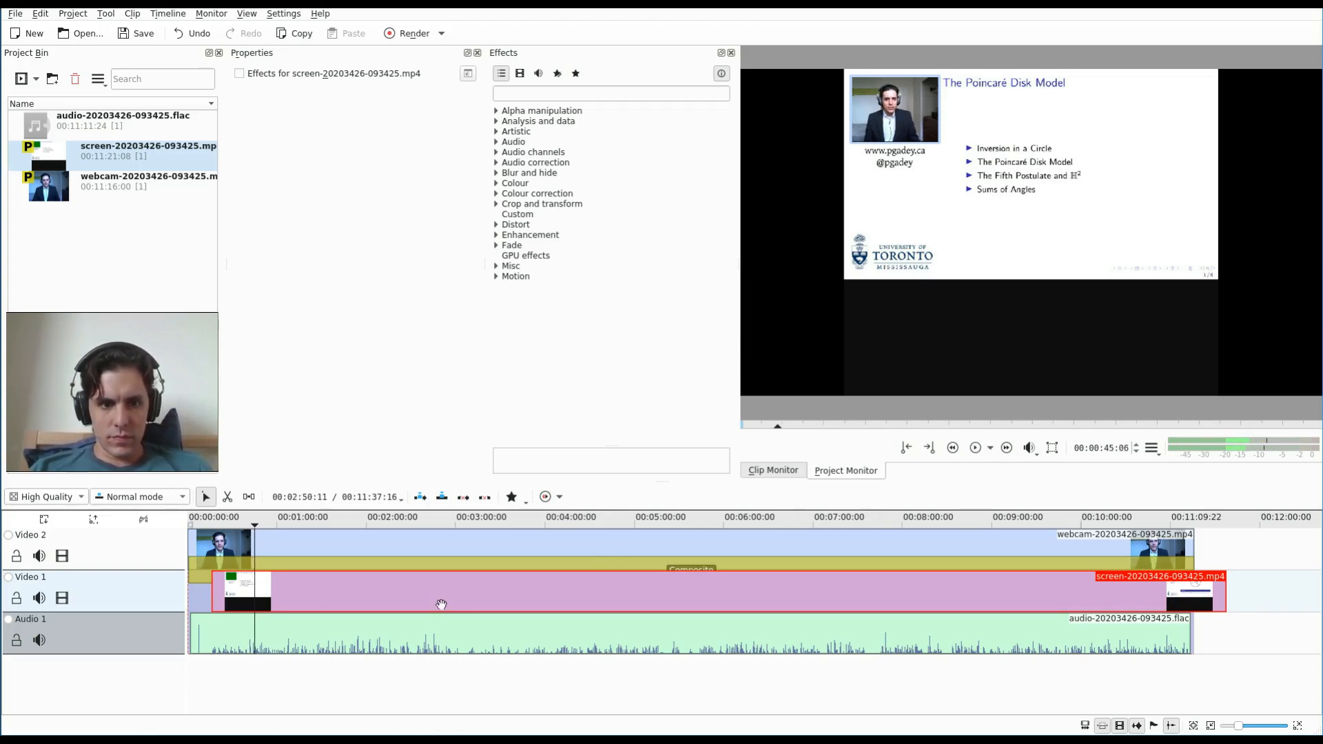
Try the screen clip at about 3 seconds on Video 1 and play from about 38 seconds
left_click_drag(441, 604, 339, 582)
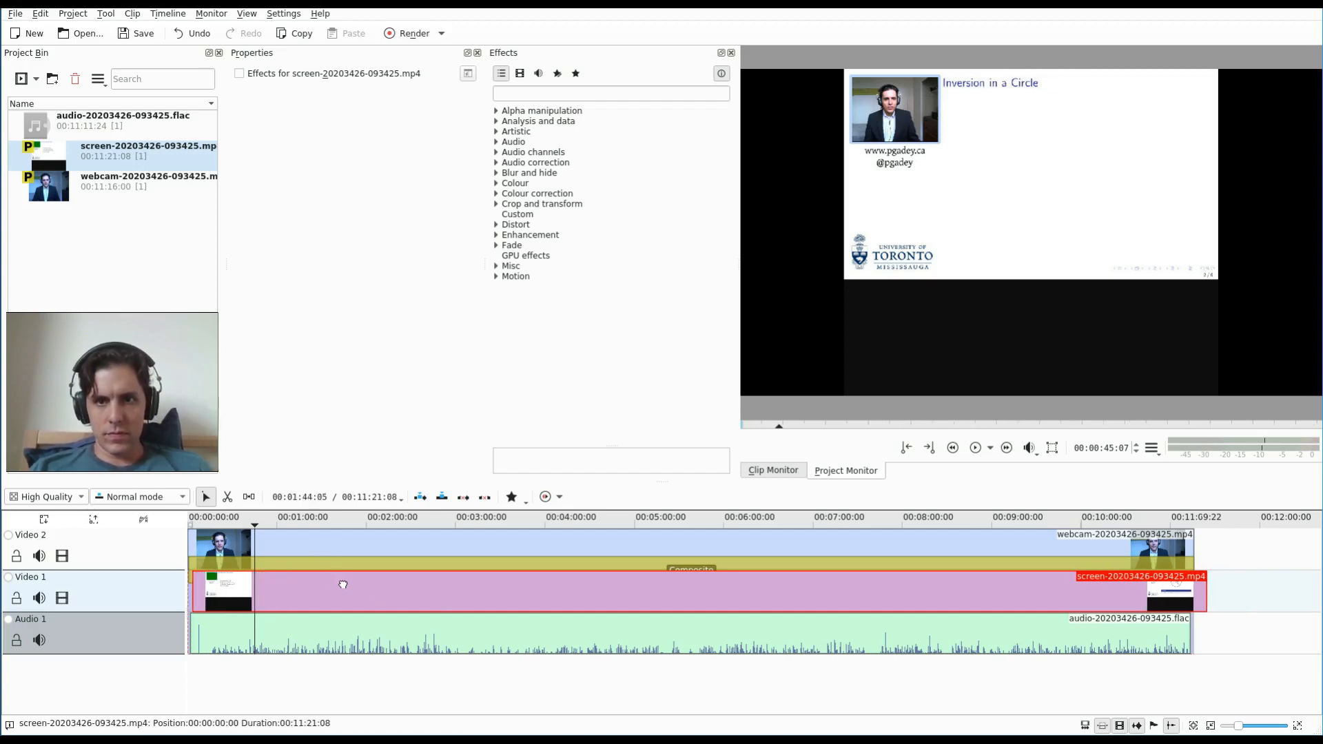
left_click(247, 528)
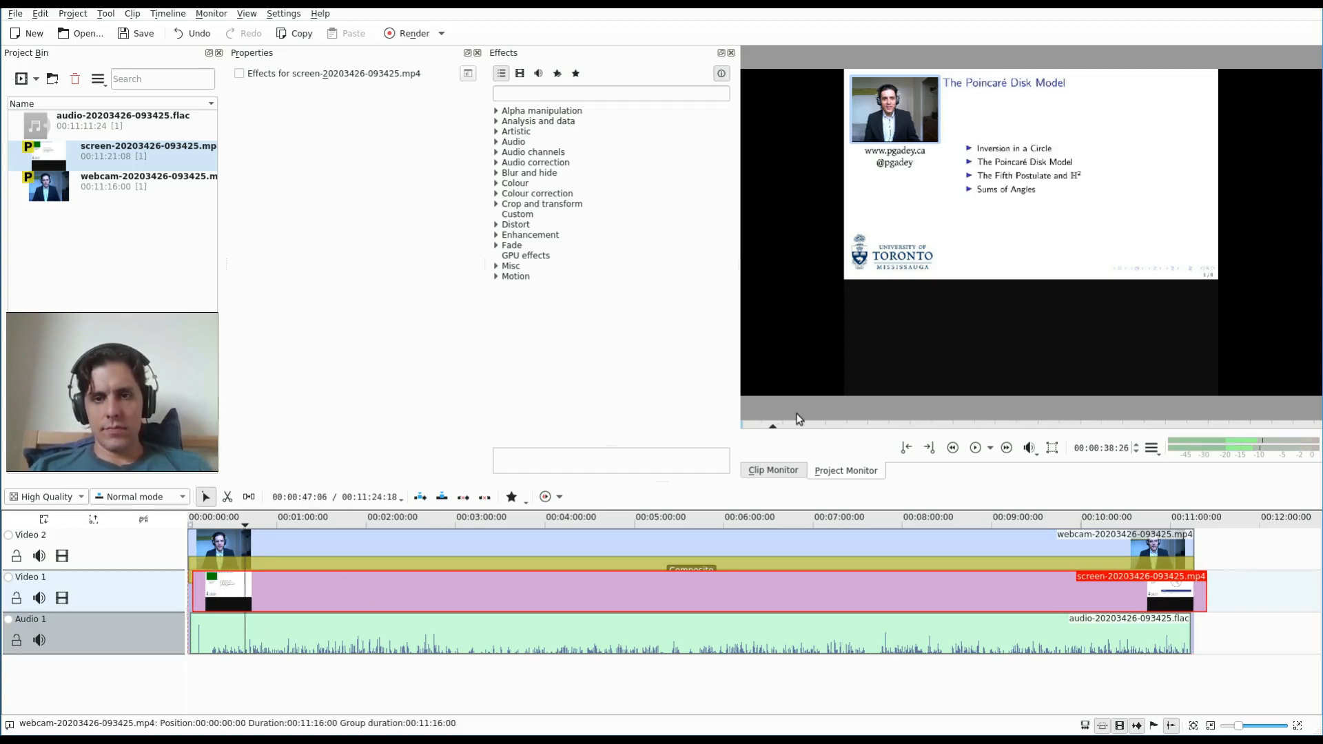
key("space")
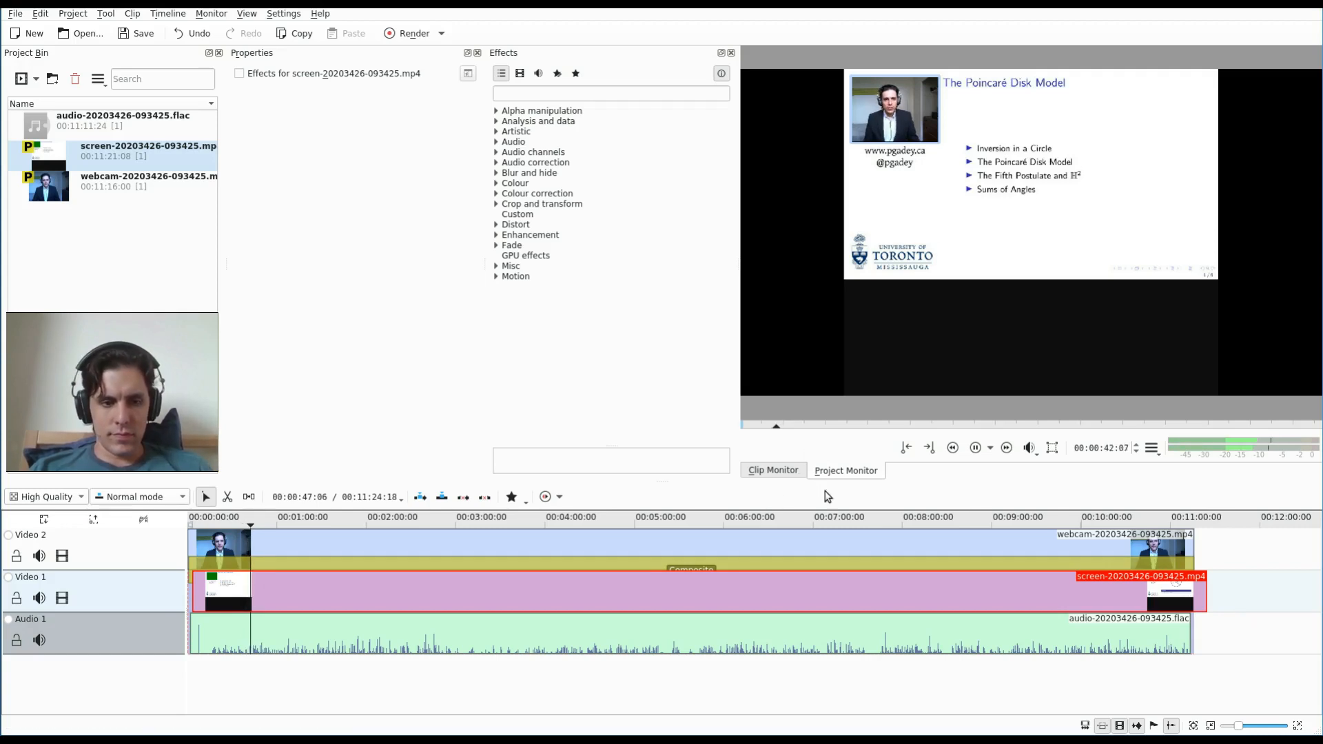
key("space")
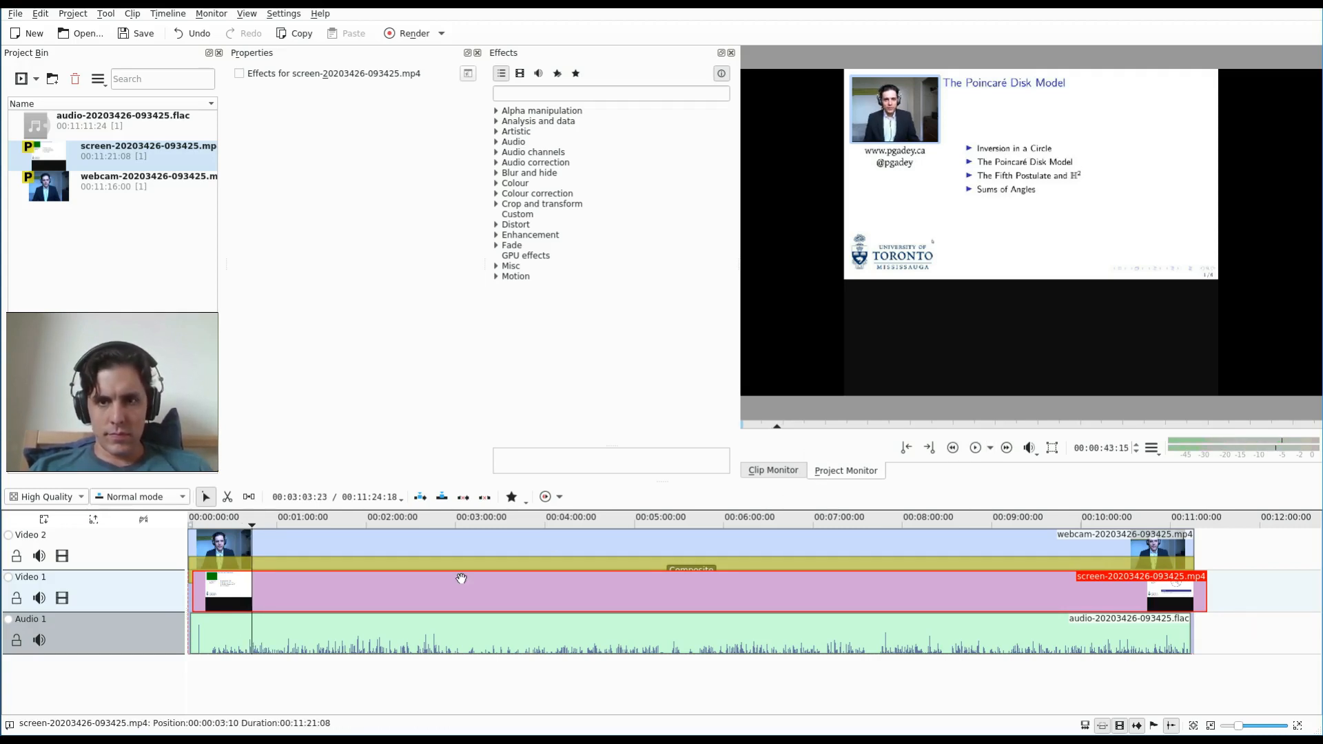
Move the screen clip to the start of Video 1 and play from about 43 seconds and about two minutes
left_click_drag(447, 586, 443, 586)
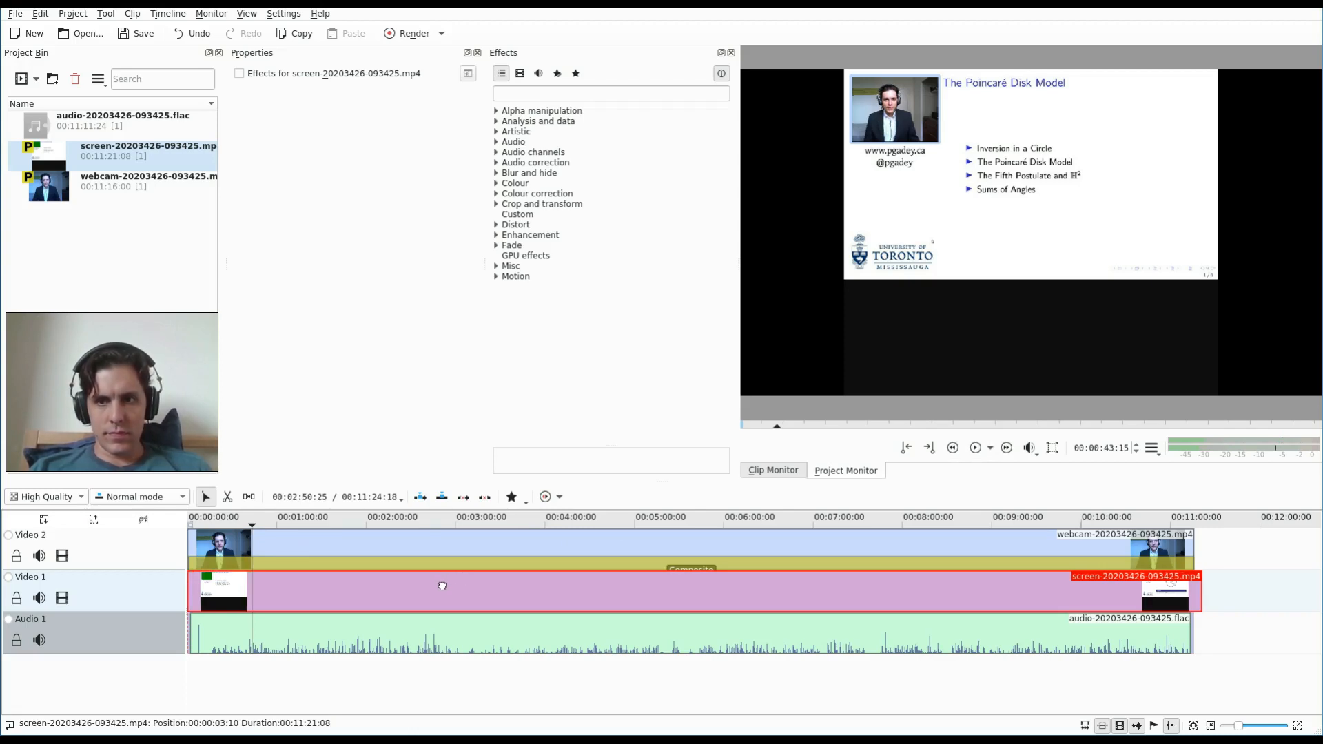
key("space")
left_click(368, 522)
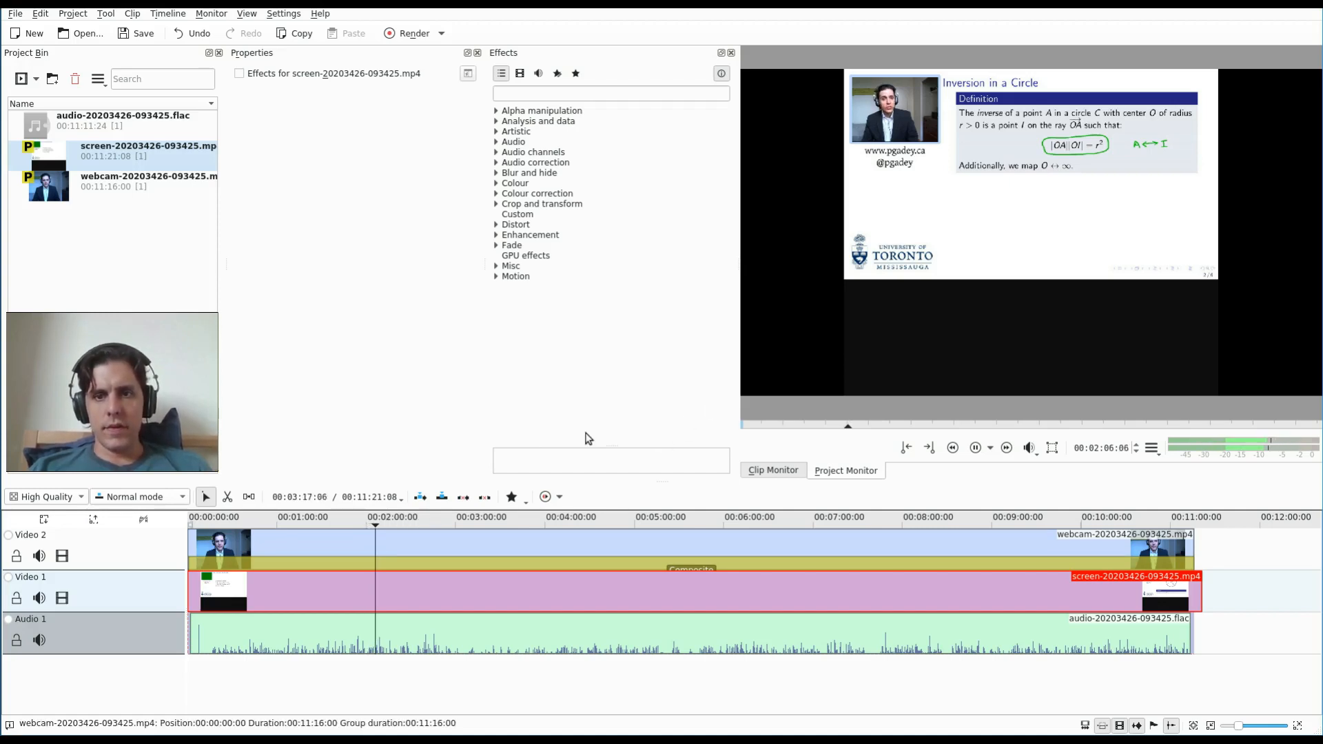
Check the composite's sync by playing from about 2:09 and about 2:50, pausing after each passage
left_click(973, 448)
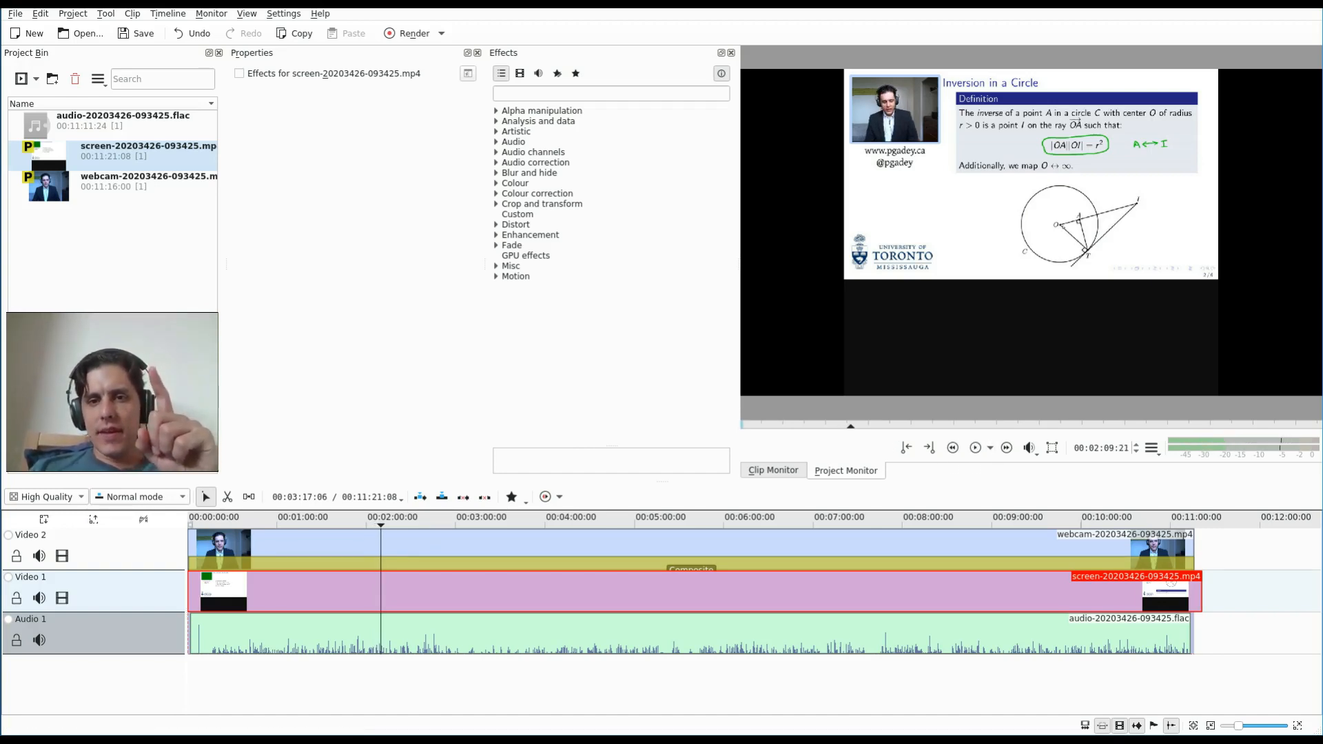
left_click(973, 449)
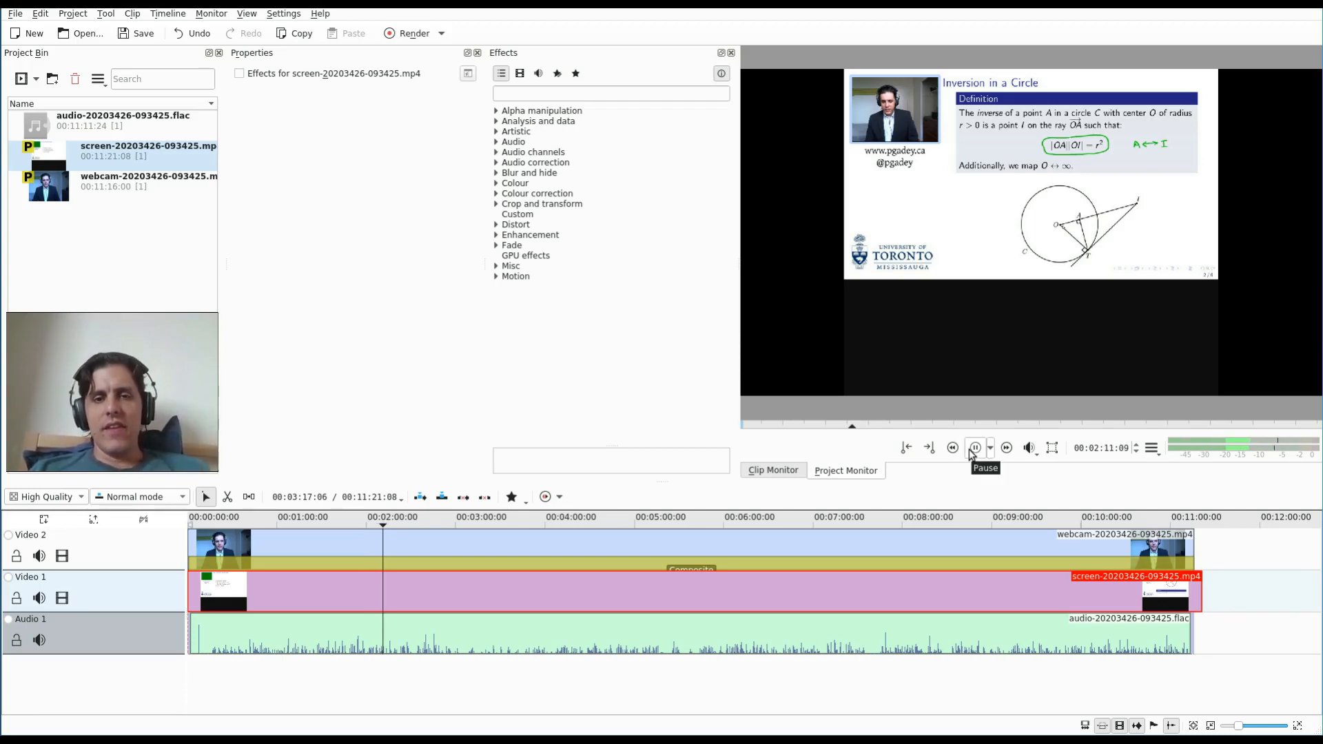
left_click(886, 424)
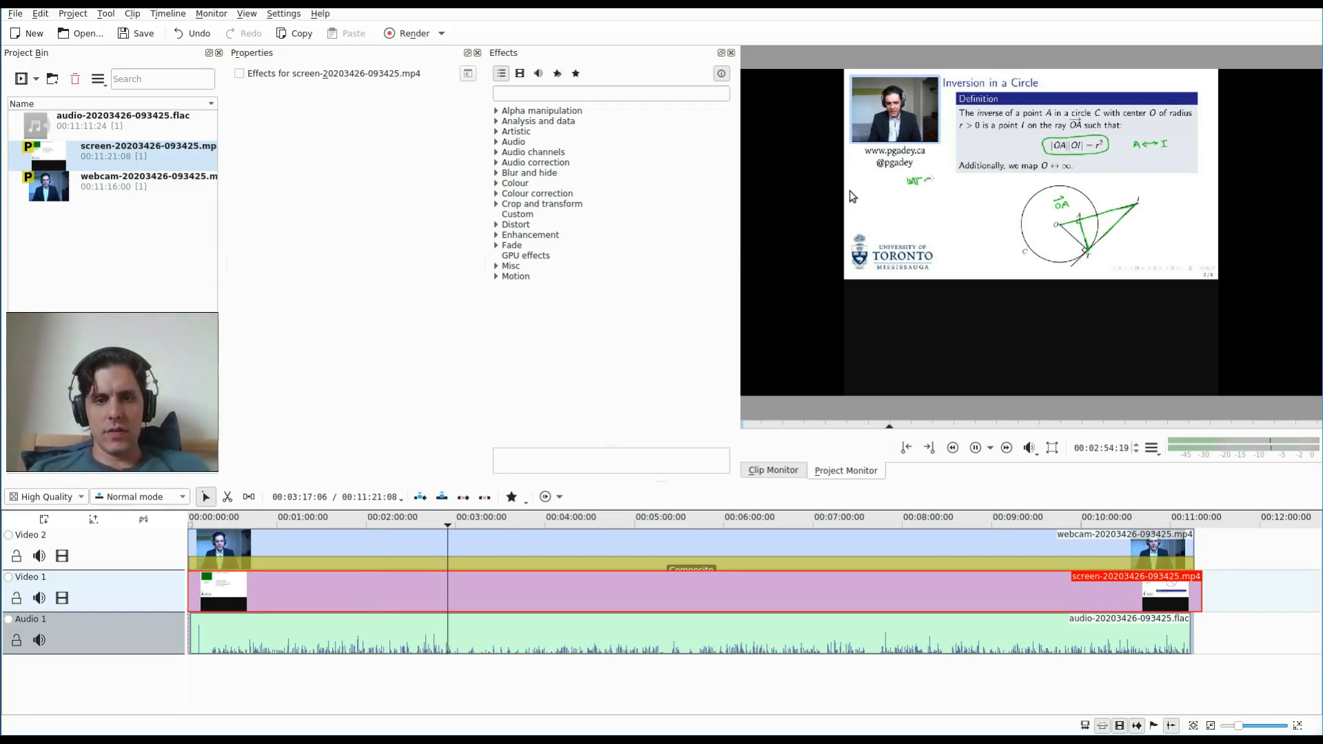
left_click(975, 454)
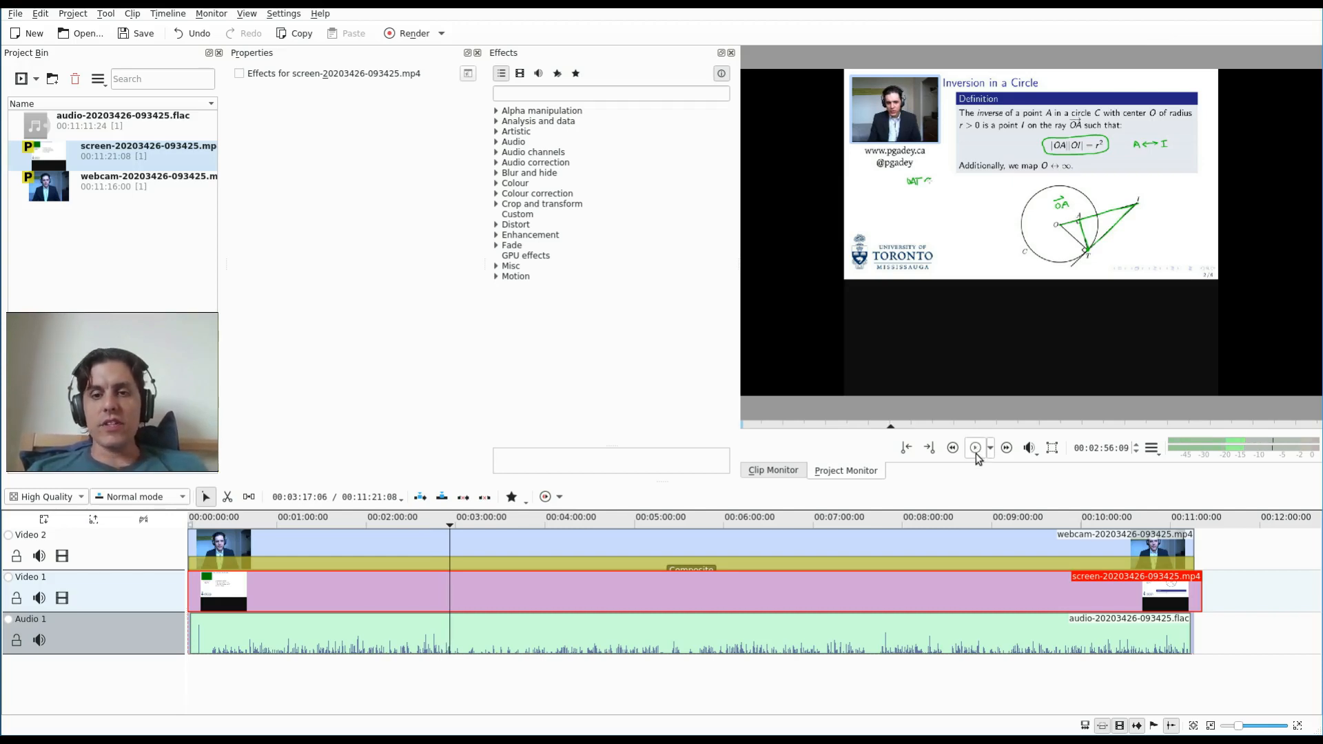
key("ctrl+s")
key("Escape")
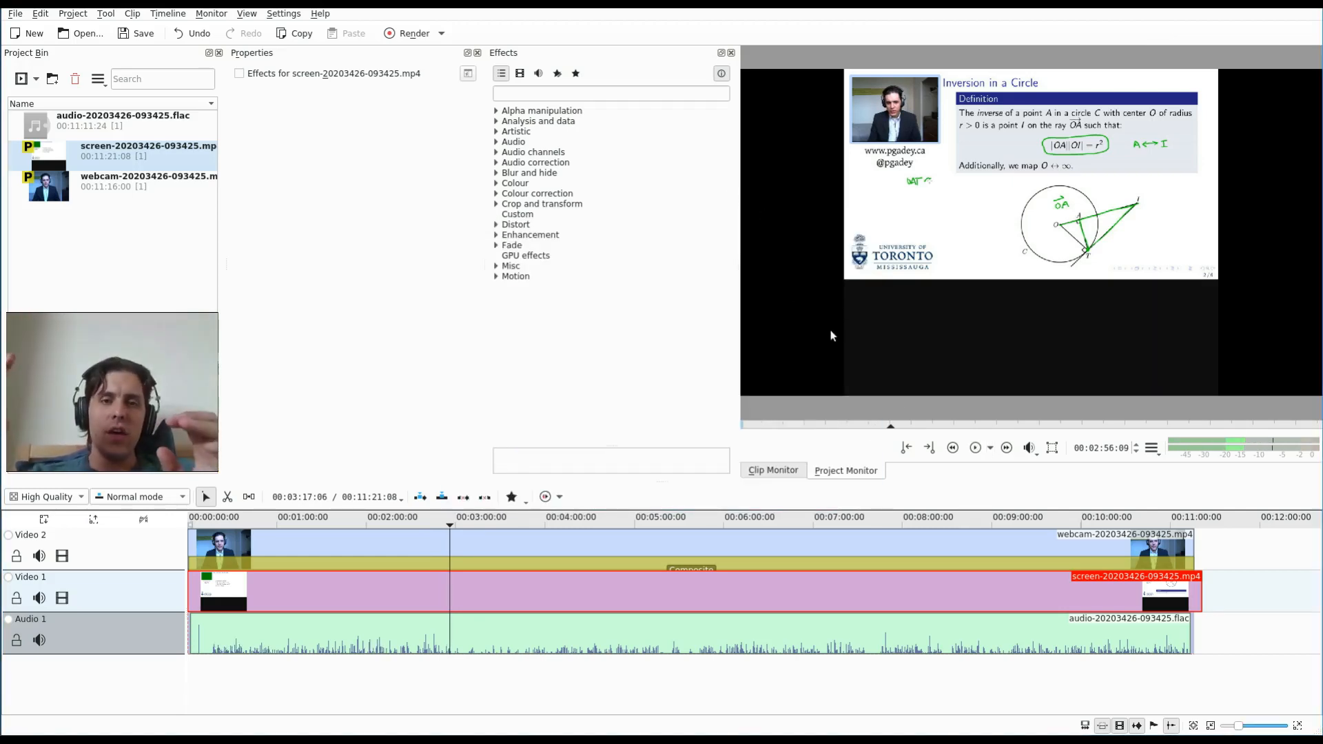
Mirror the webcam clip on Video 2 with the Flippo effect, keeping X axis enabled and disabling Y axis, and preview it at about 2:30
left_click(877, 424)
left_click(870, 424)
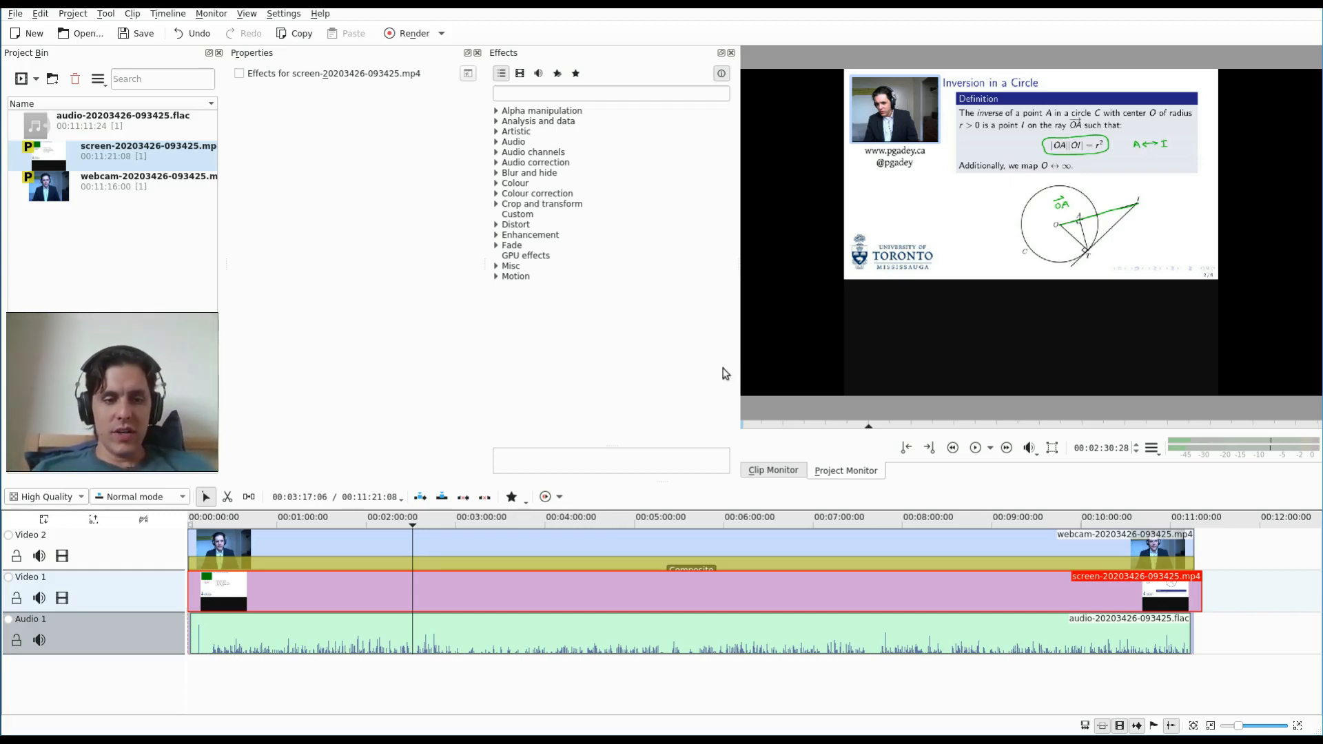
right_click(438, 545)
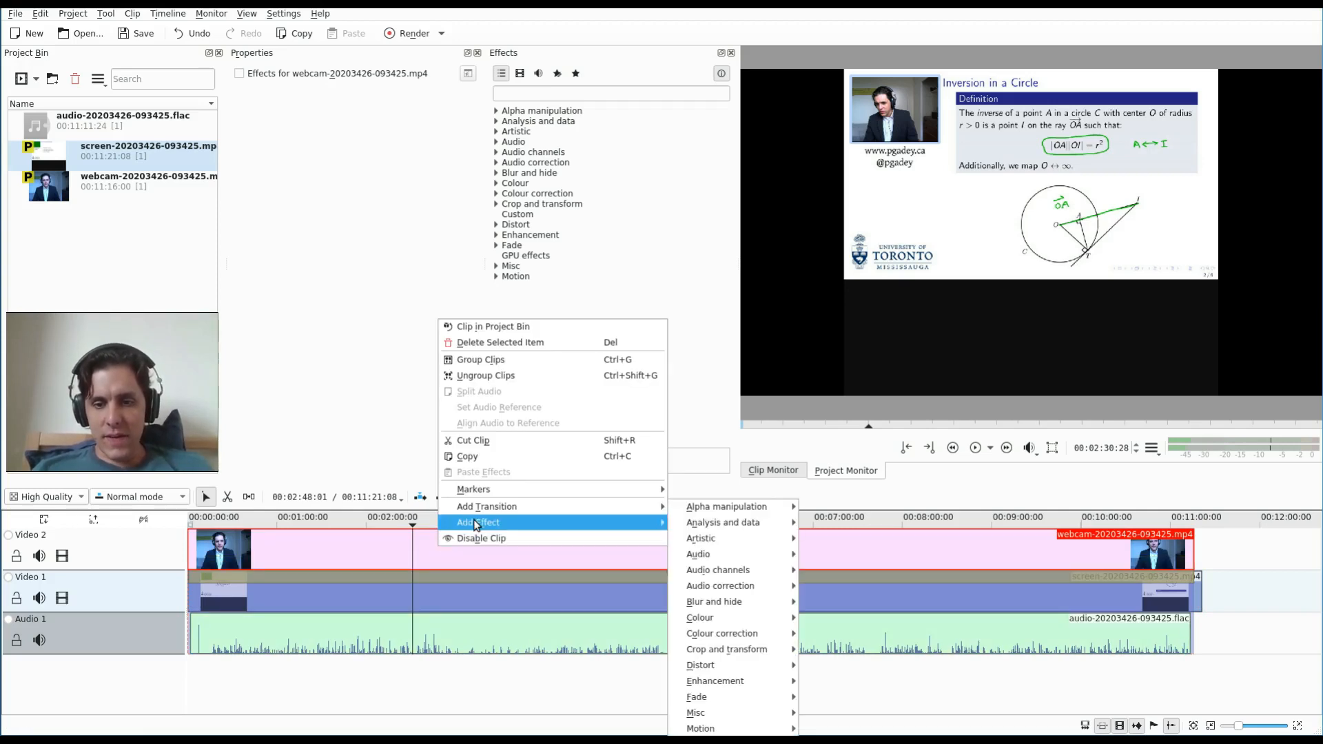
mouse_move(710, 712)
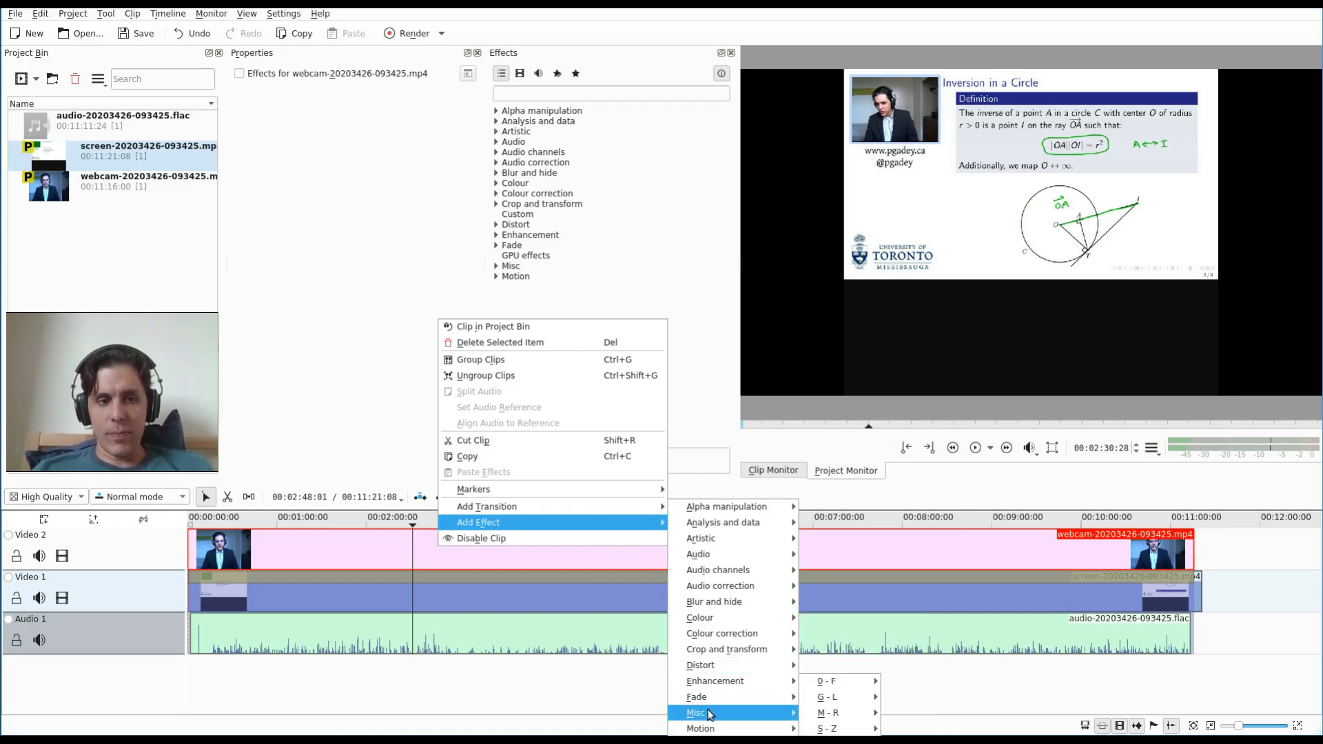
mouse_move(839, 682)
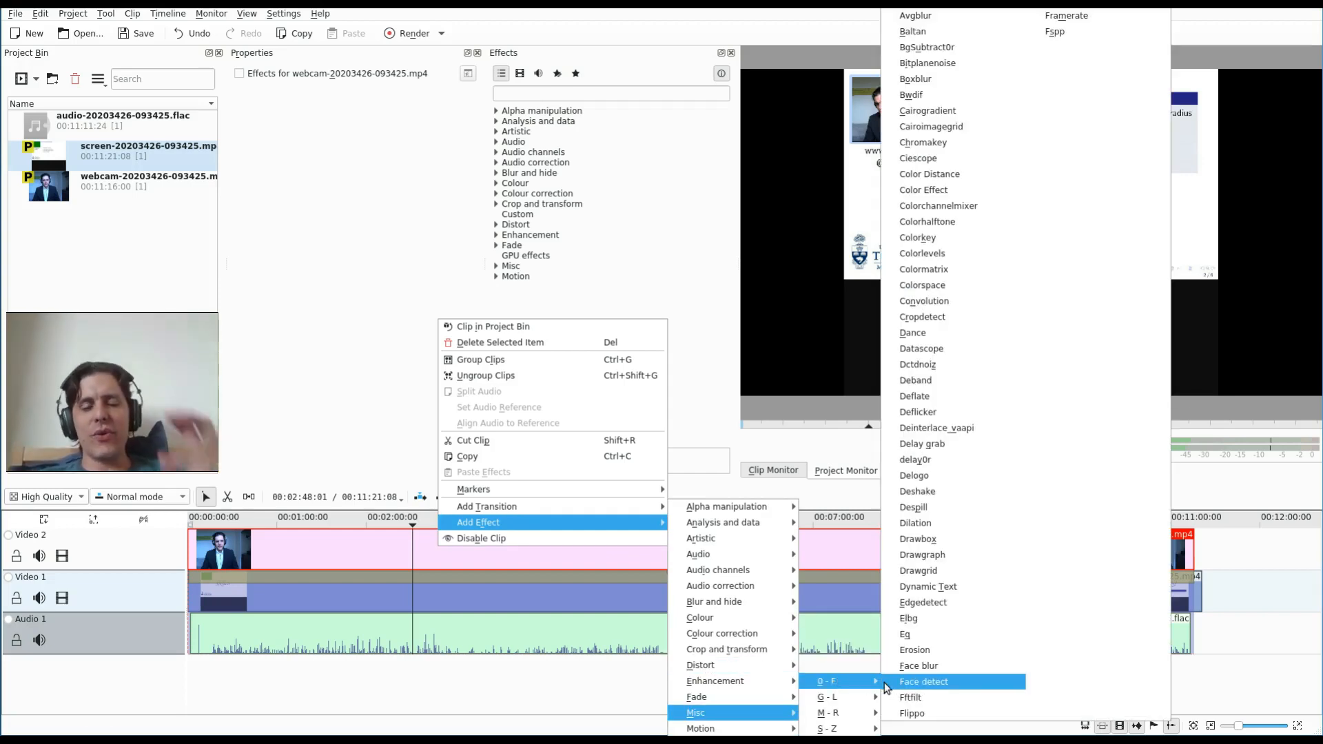
left_click(914, 713)
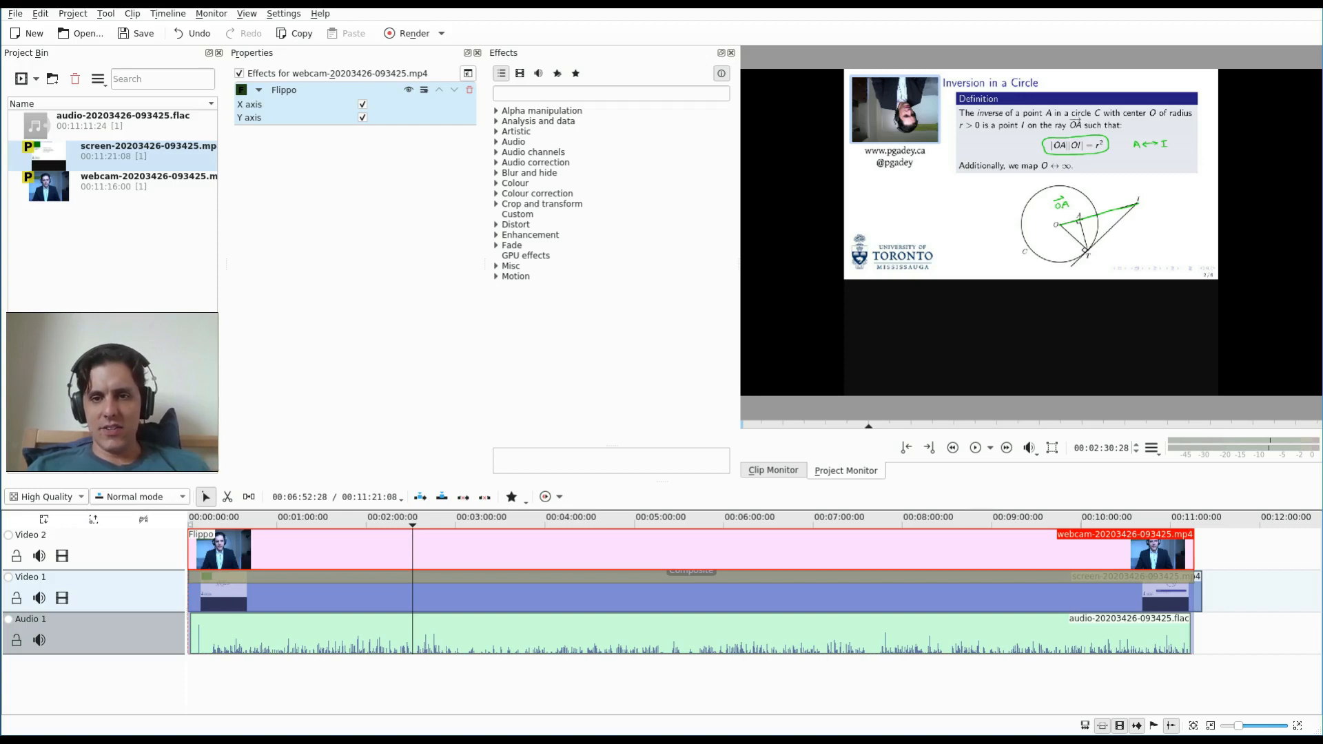
left_click(363, 117)
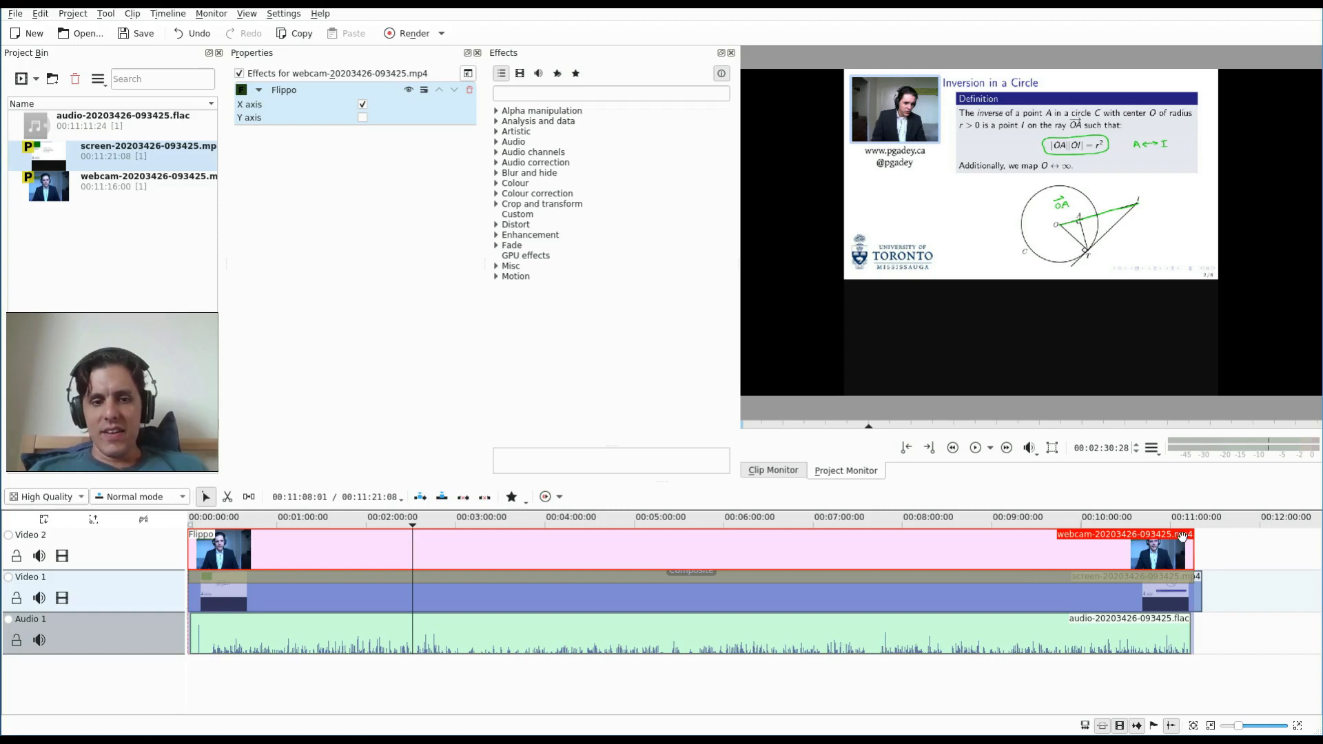
Preview the end and the opening of the timeline, and group the webcam, screen and audio clips
left_click_drag(1179, 518, 1195, 519)
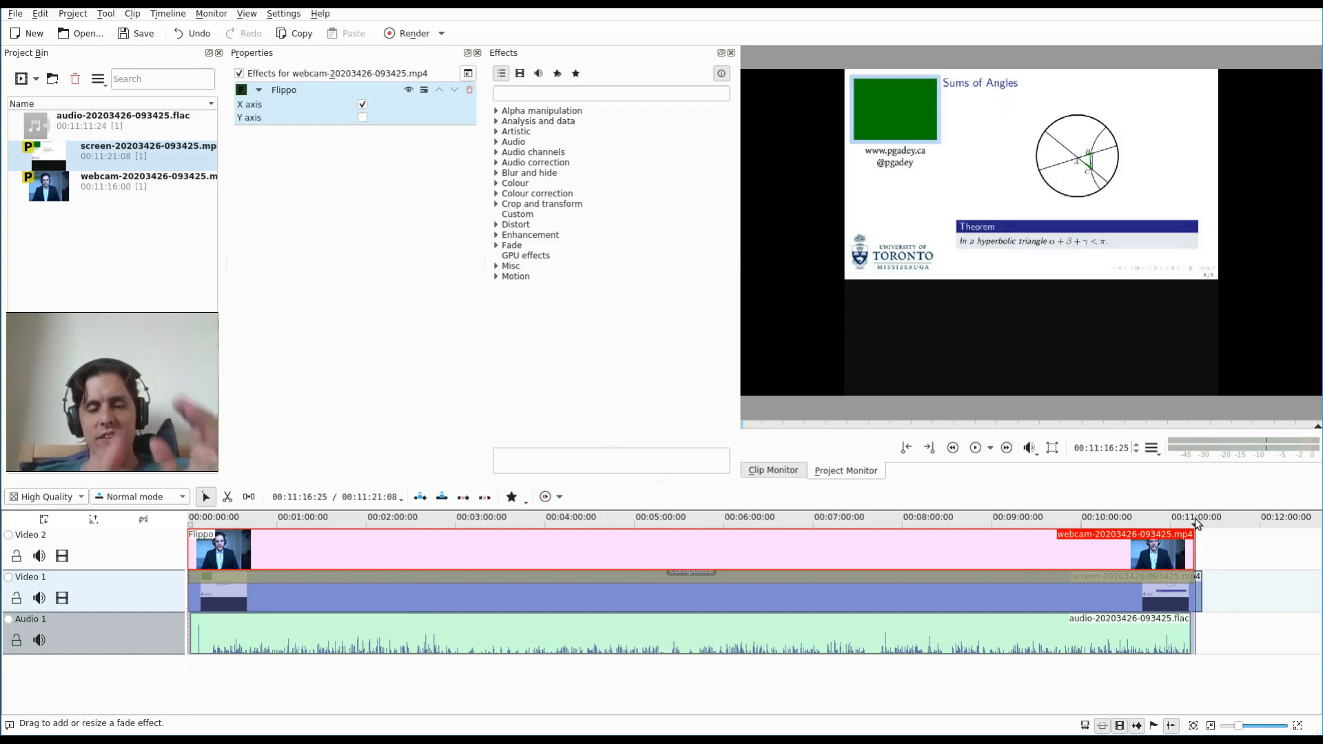
left_click(195, 518)
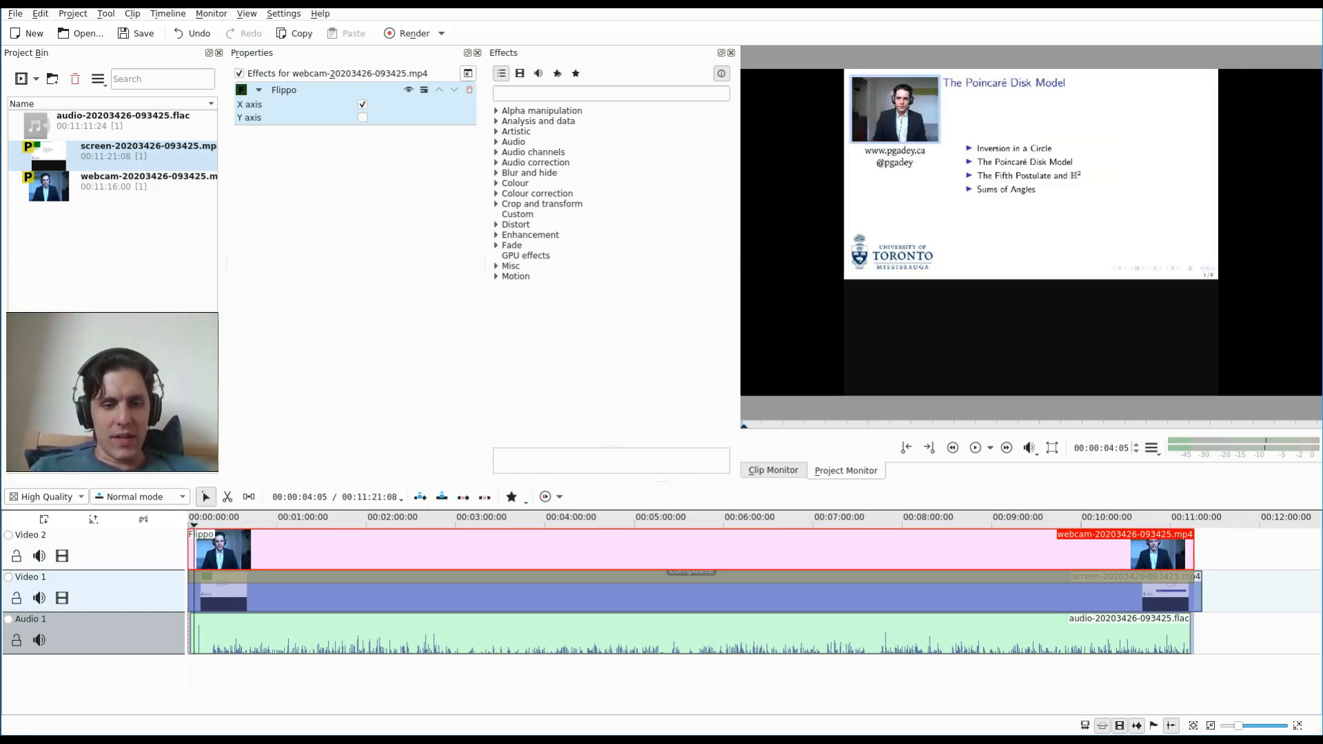
left_click(405, 627)
left_click(405, 605, "ctrl")
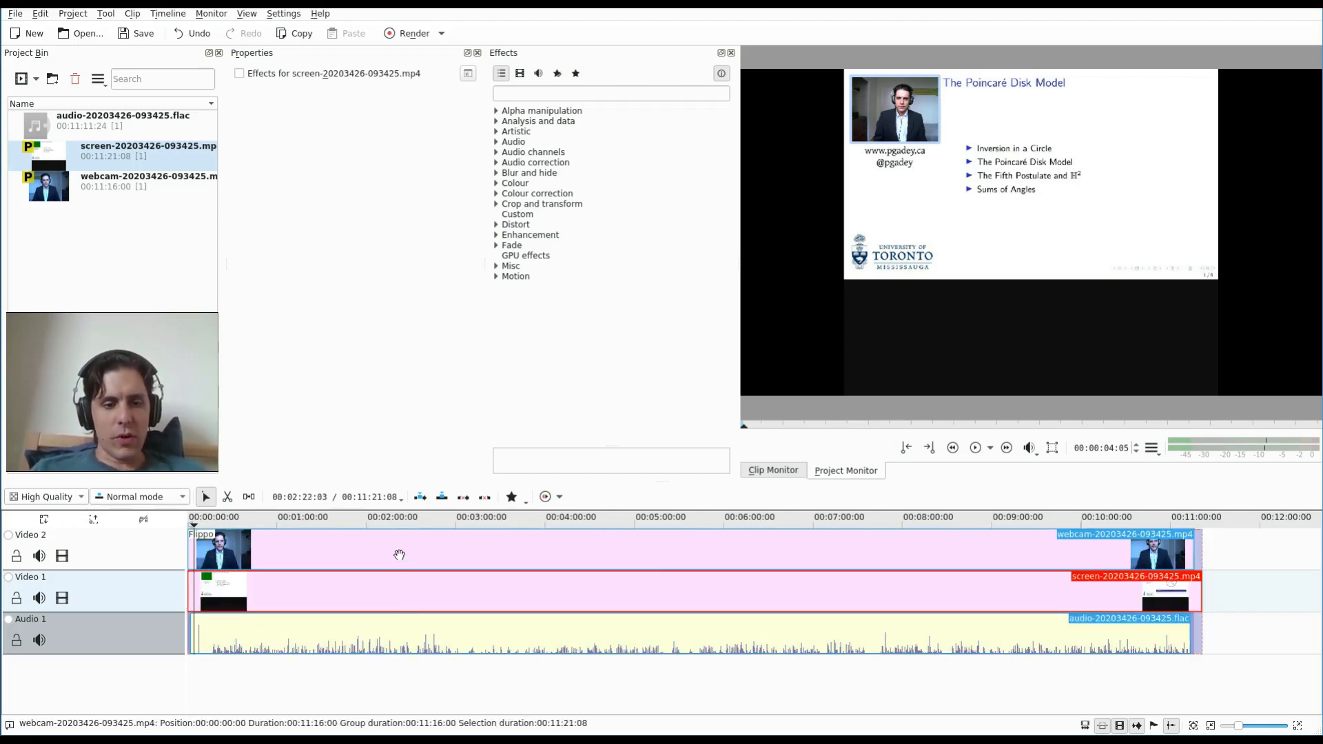
right_click(398, 554)
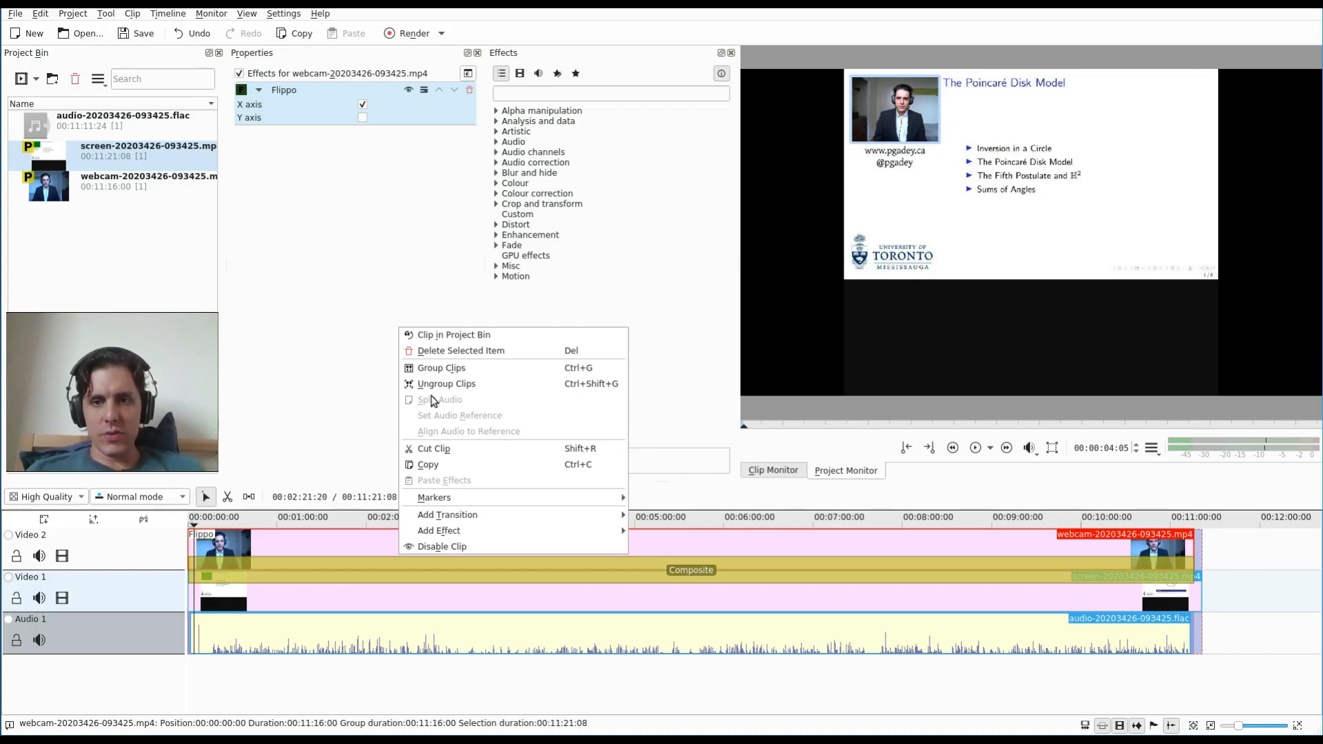
left_click(454, 370)
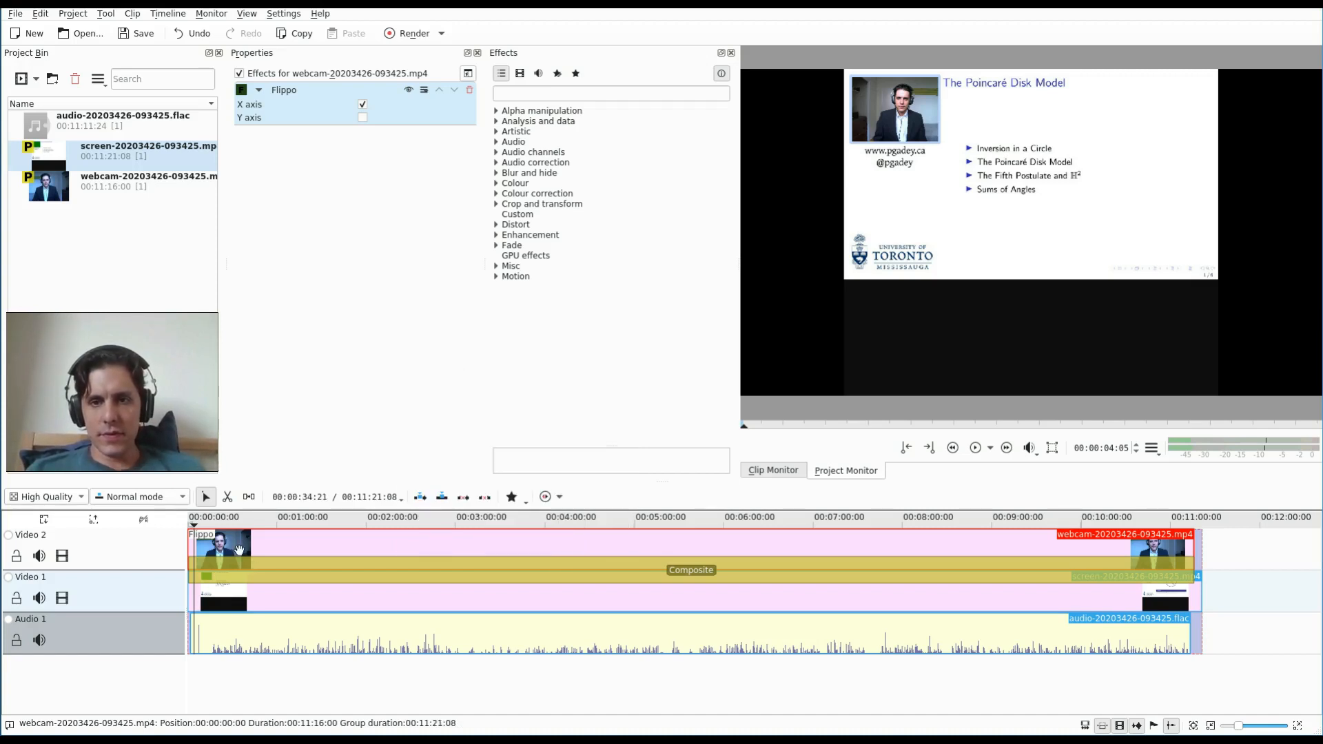
Play the opening from about 4 seconds to locate the start of speech on the enlarged timeline, pausing at about 15 seconds
left_click(993, 452)
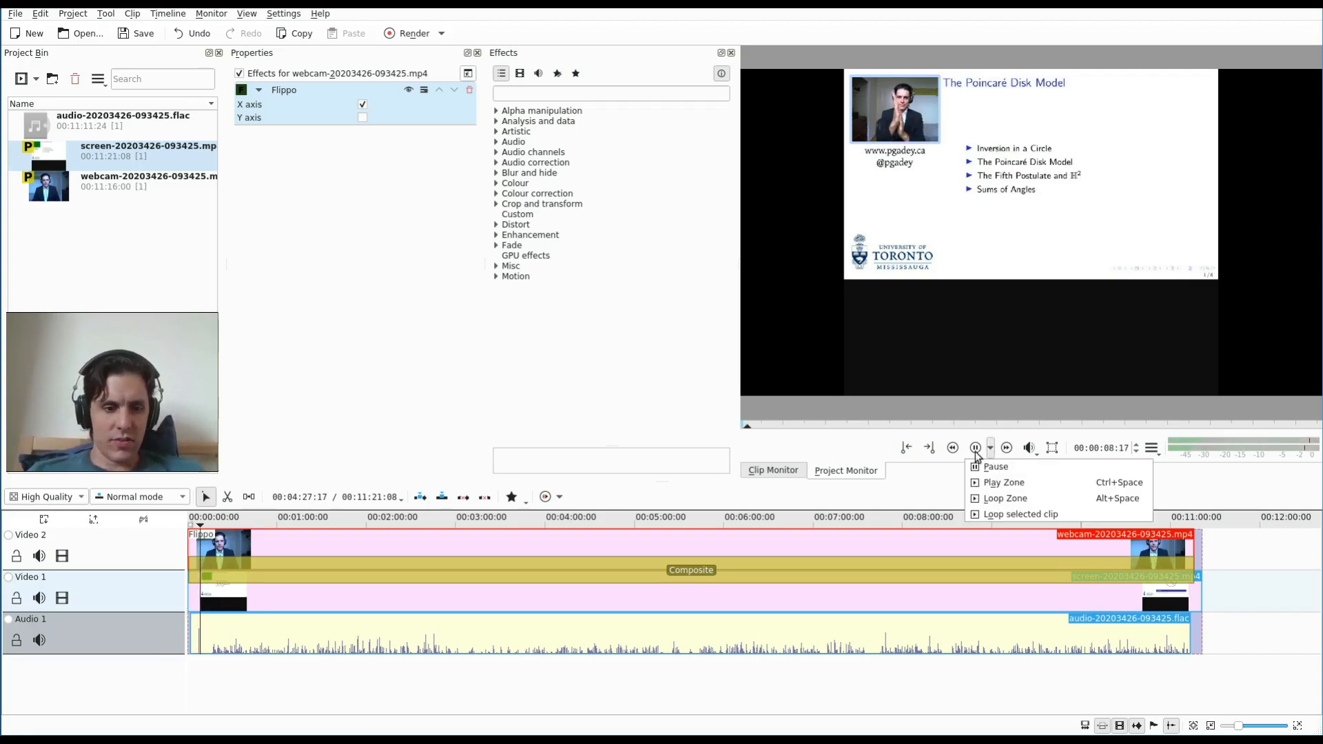
left_click(976, 452)
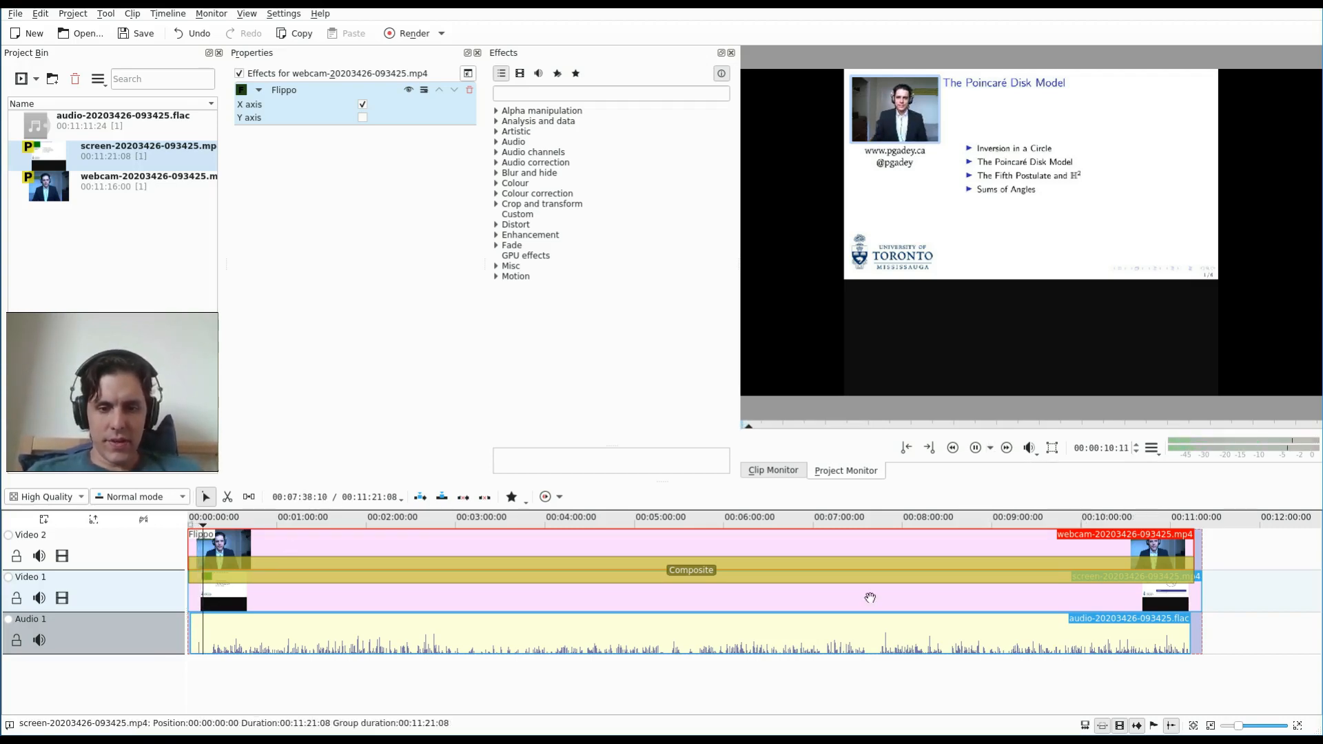
left_click(1259, 726)
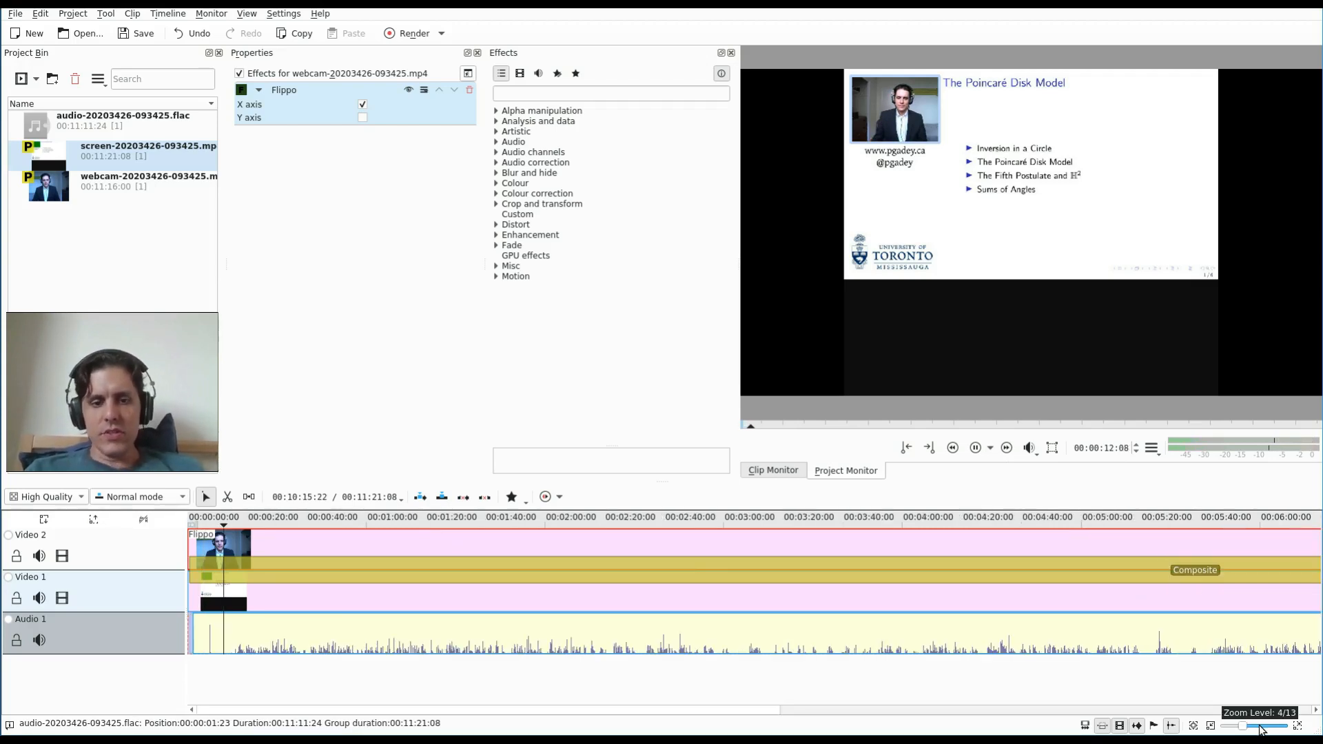
left_click(1261, 726)
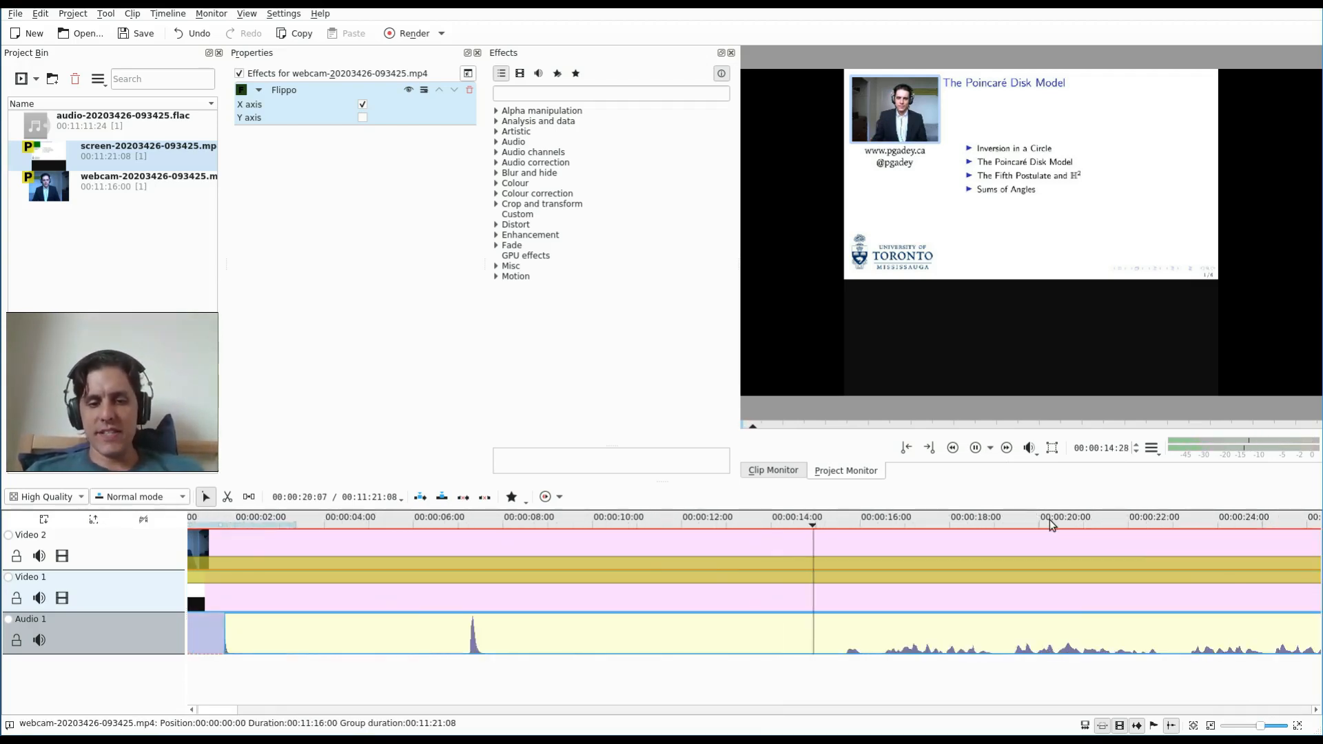
left_click(975, 448)
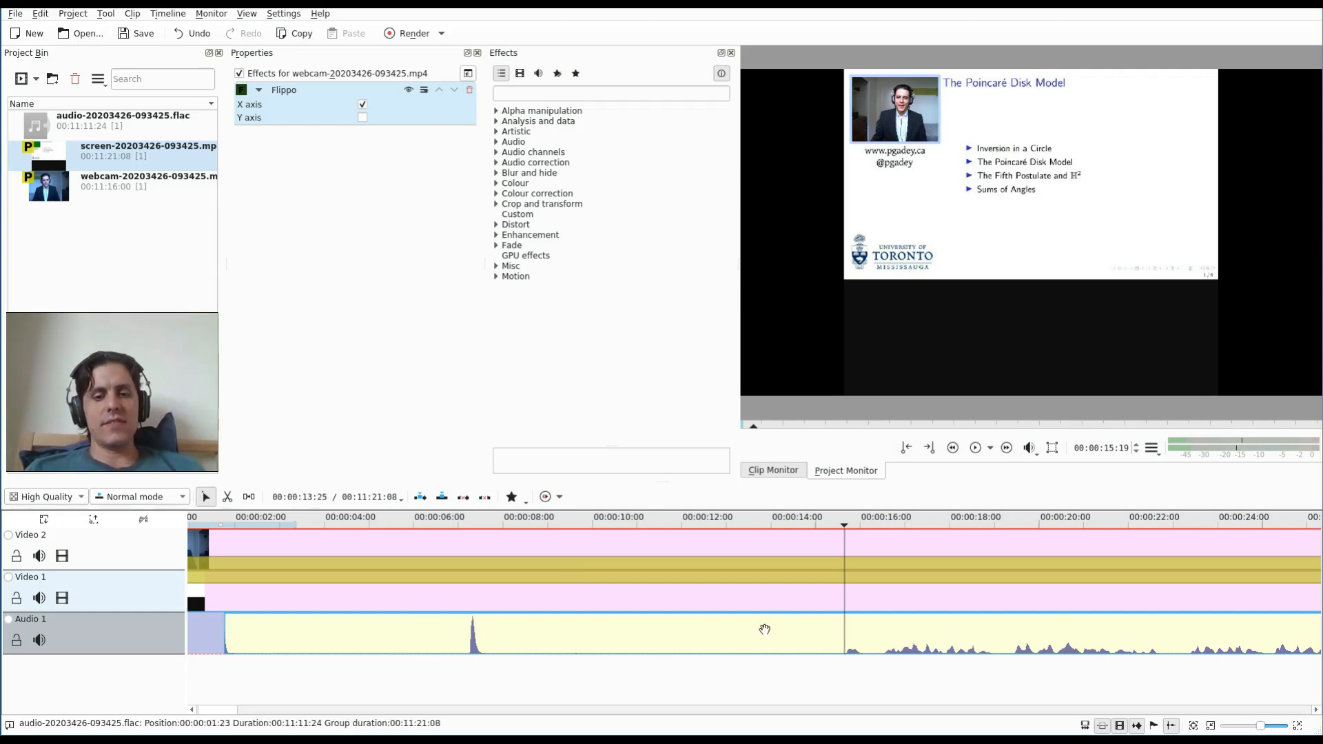
Trim about the first 14 seconds off the grouped clips and move the remainder to the start of the timeline
key("x")
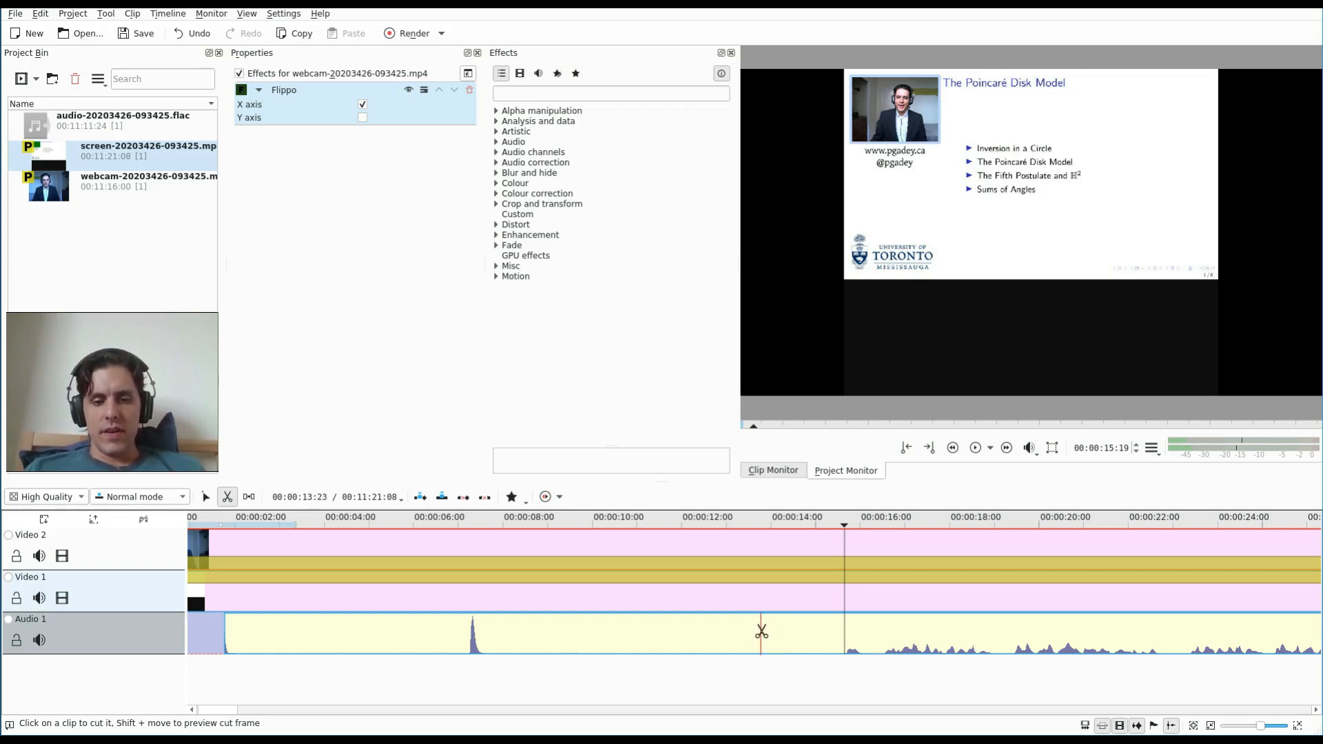
left_click(774, 631)
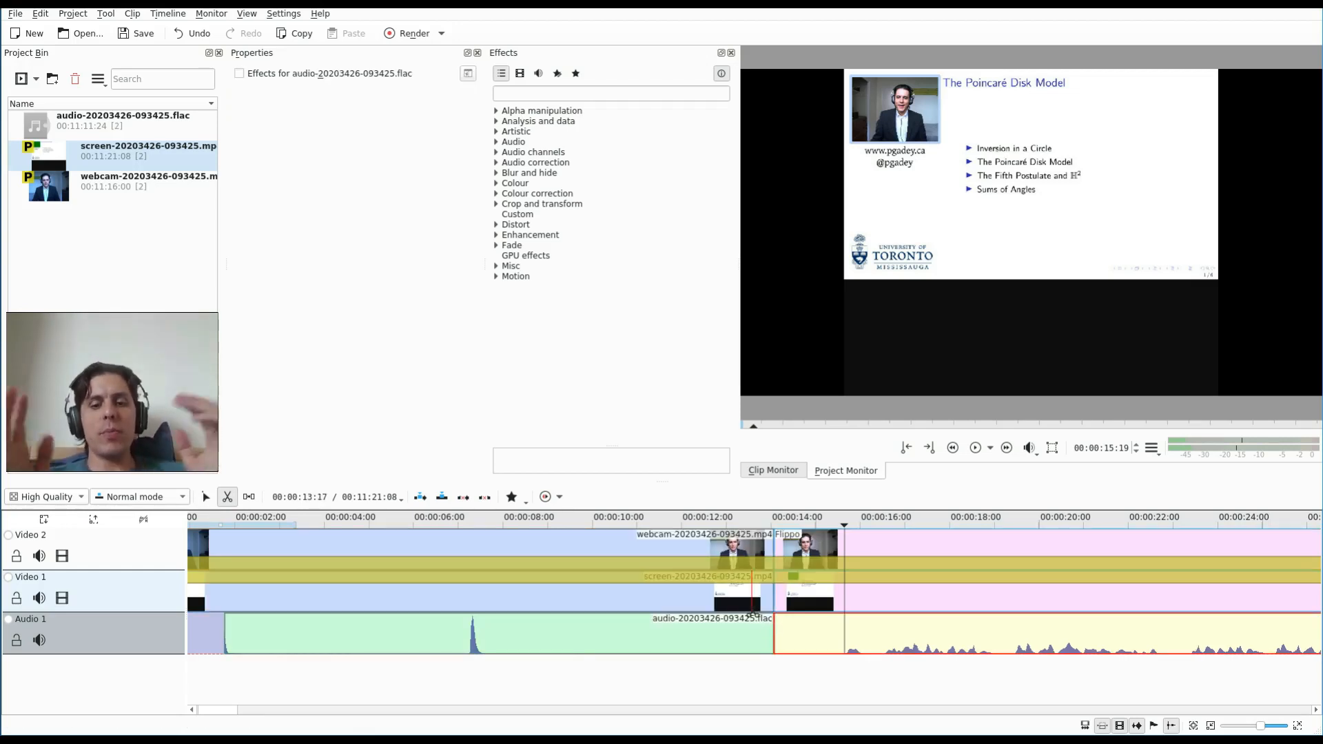
key("s")
left_click(701, 605)
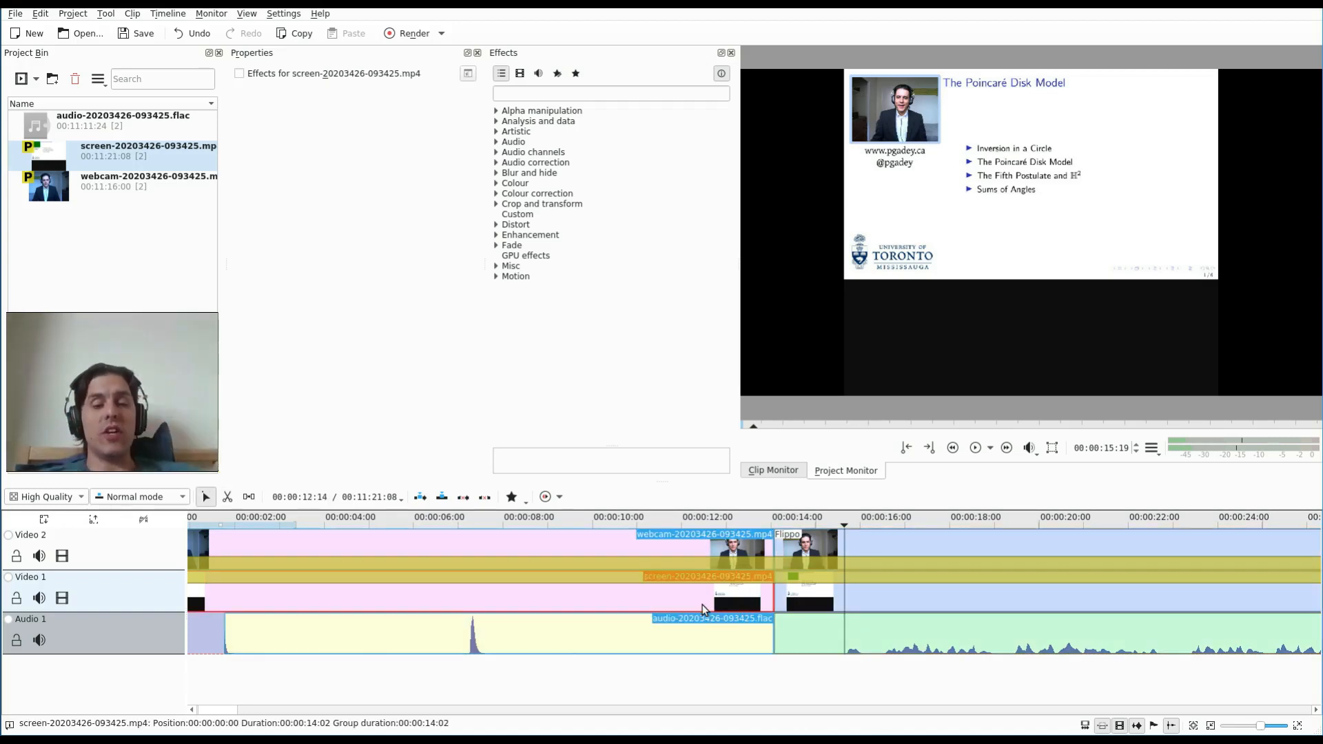
key("Delete")
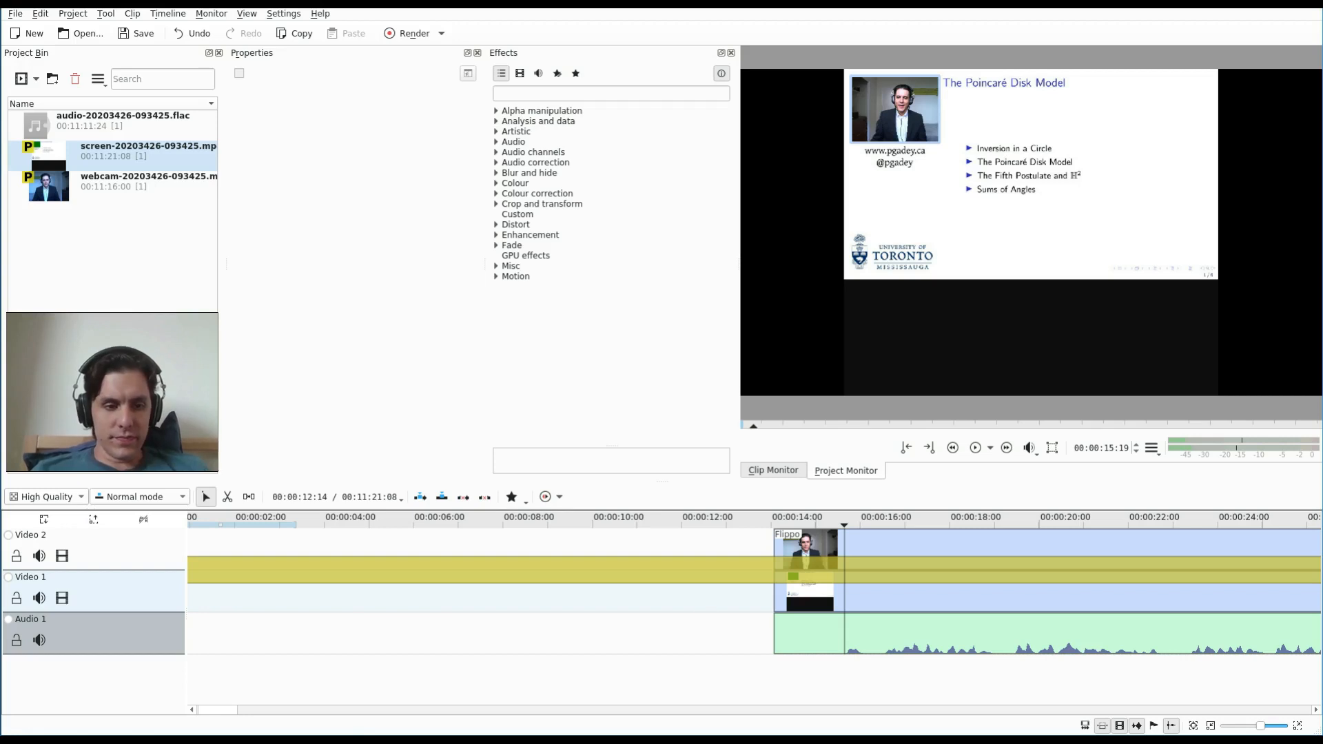
left_click_drag(807, 620, 181, 600)
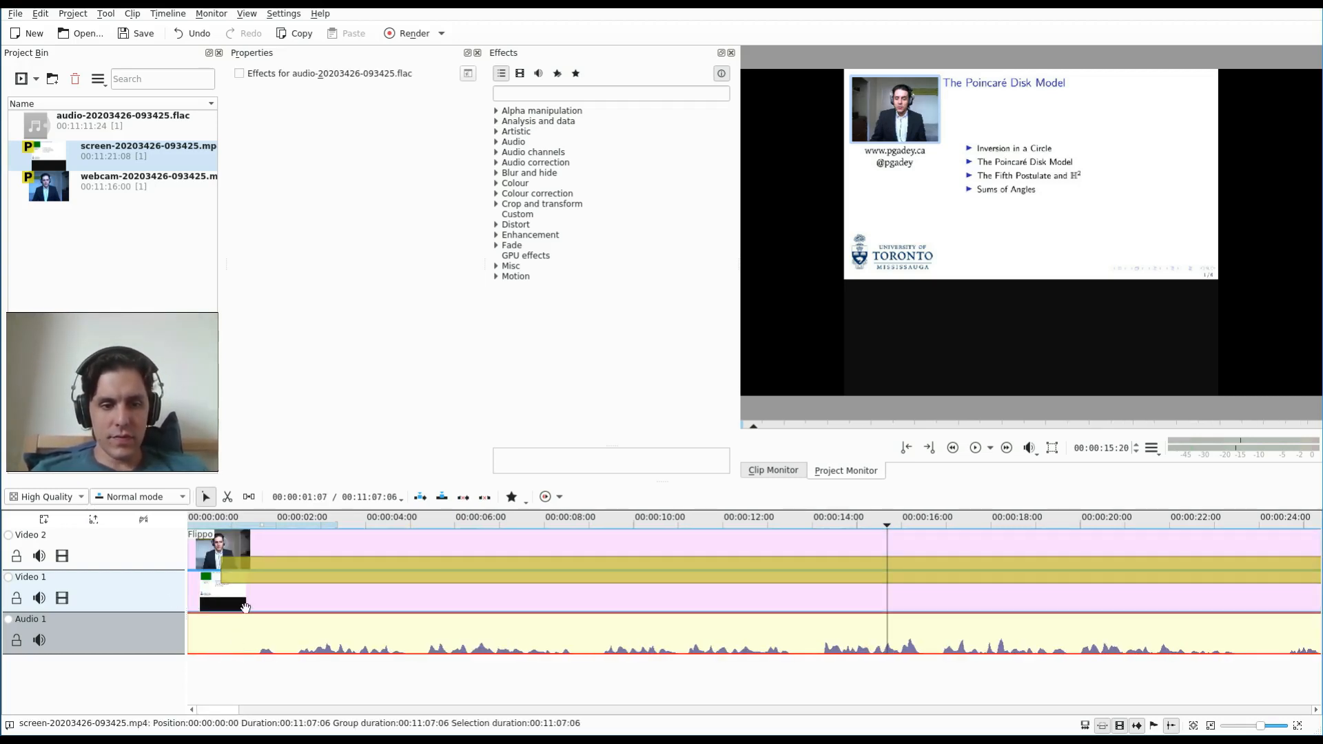
Check the trimmed opening by playing the first two seconds from the start of the timeline
left_click(223, 576)
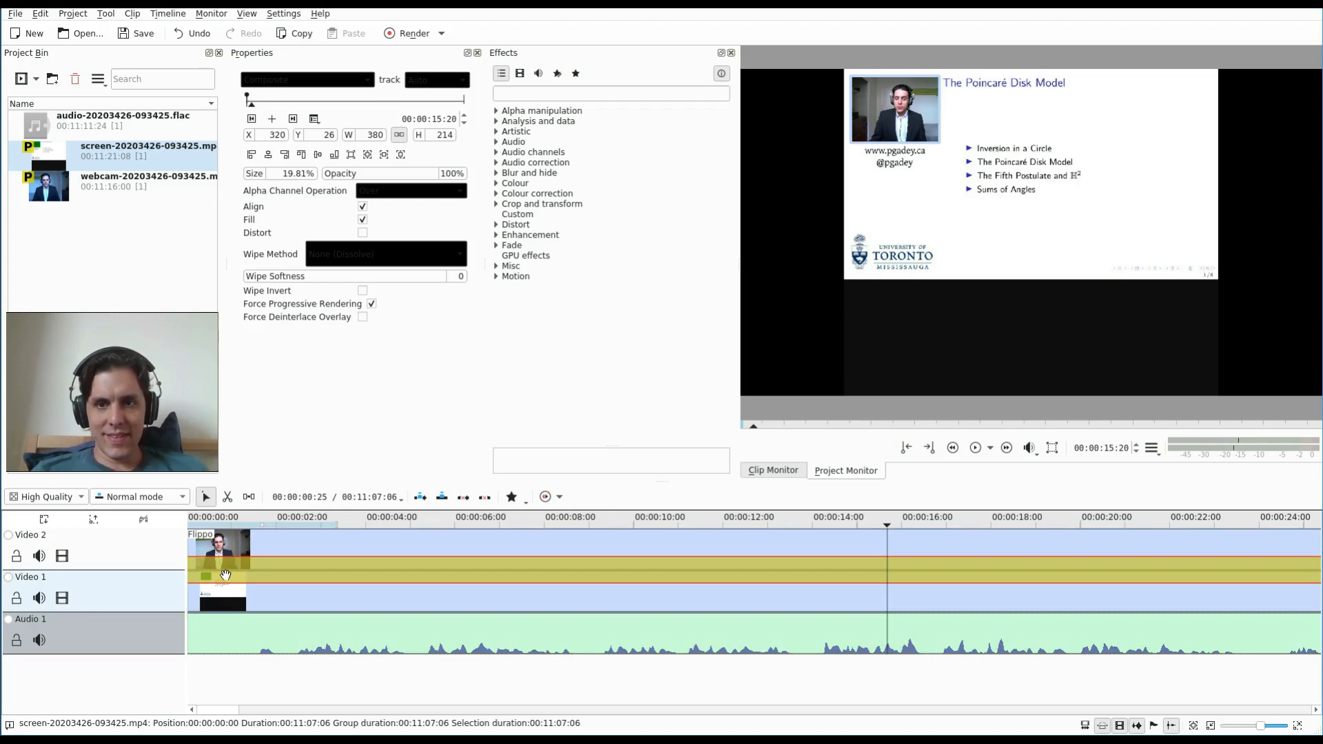
left_click(195, 518)
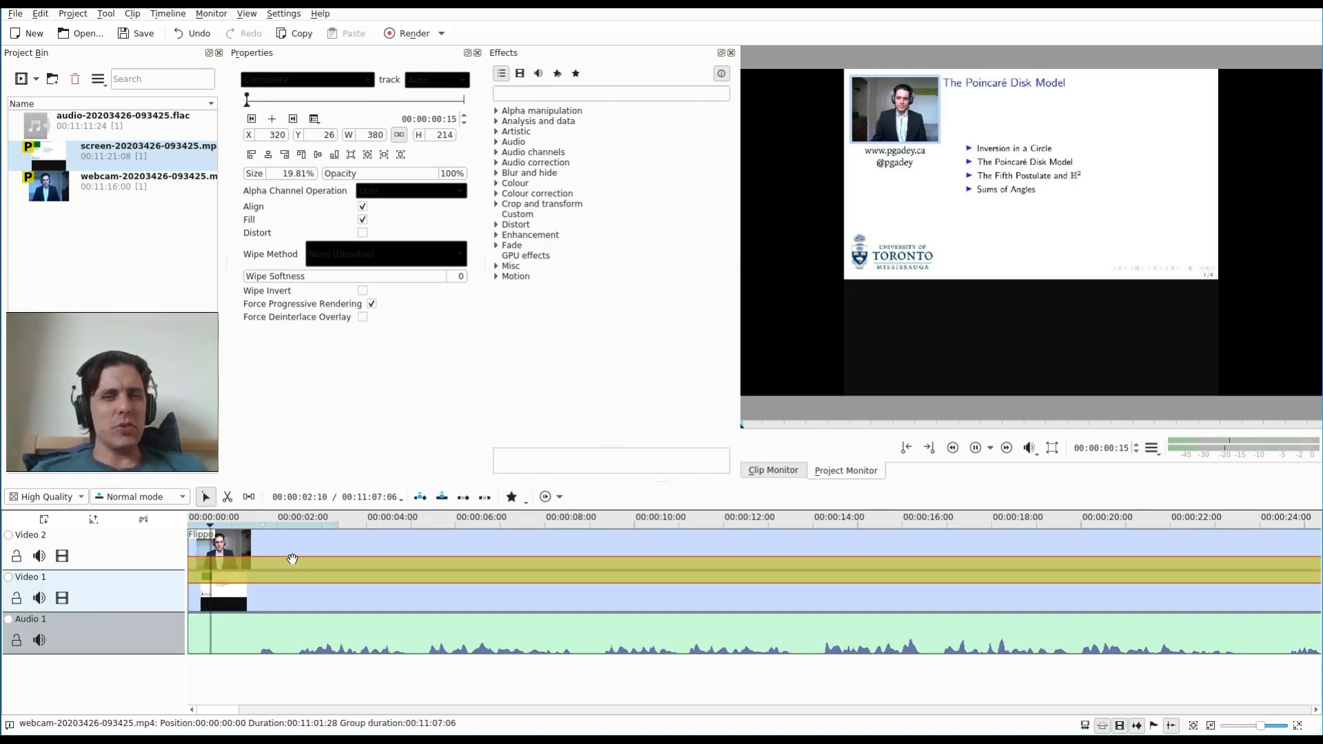
key("space")
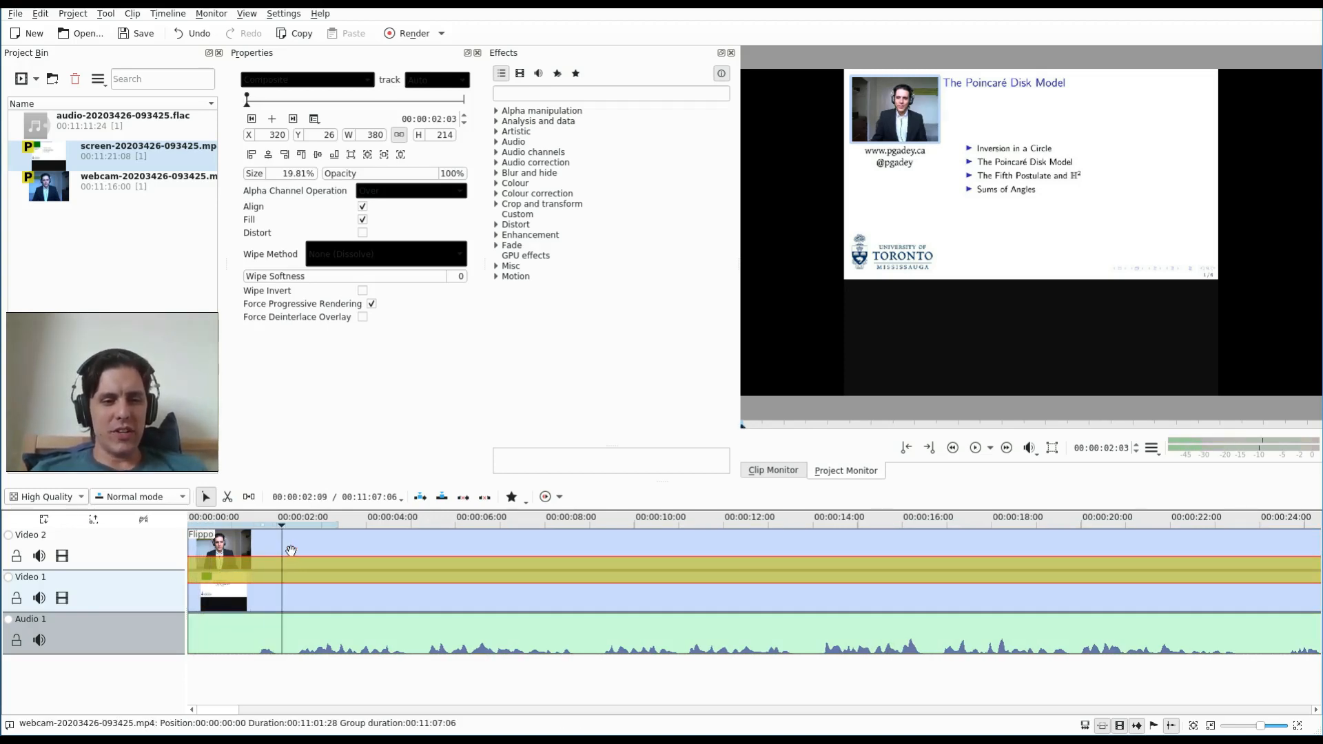
left_click(197, 523)
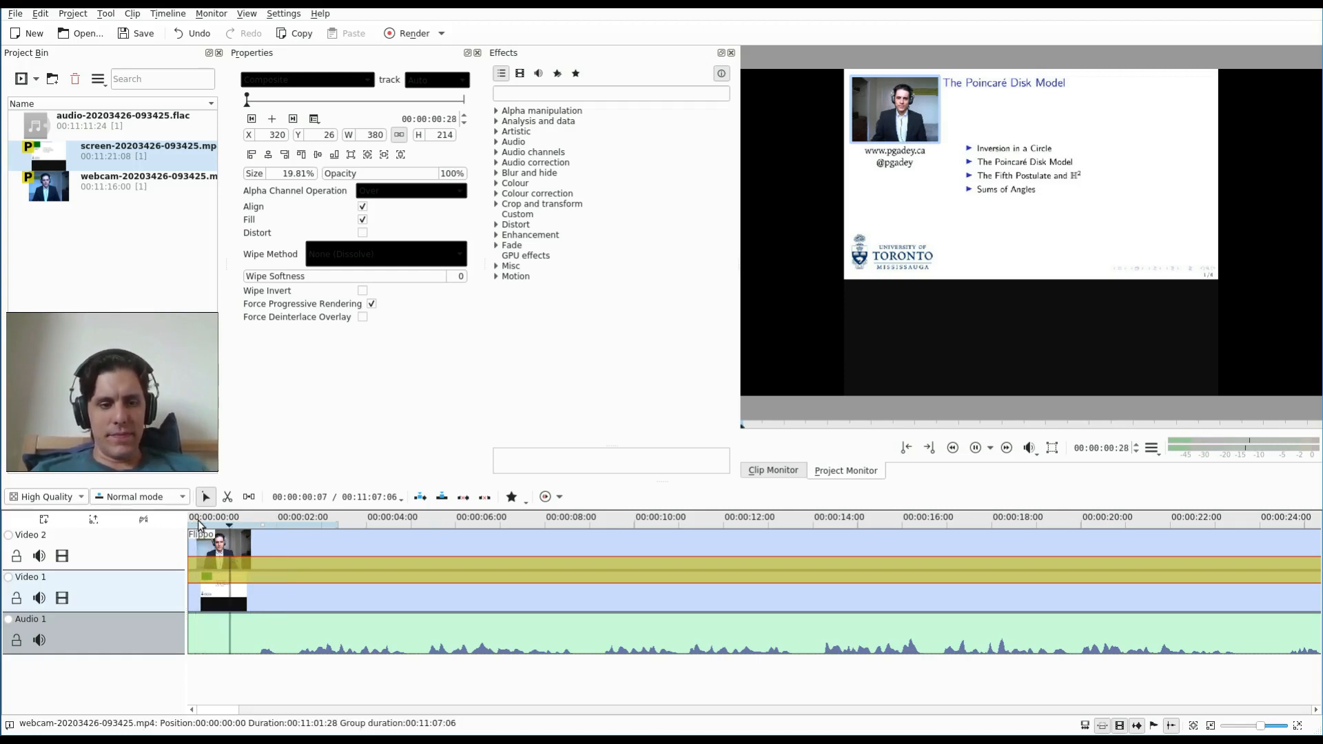
key("space")
Trim another 24 frames off the start of the grouped clips and move the remainder back to the timeline start
key("x")
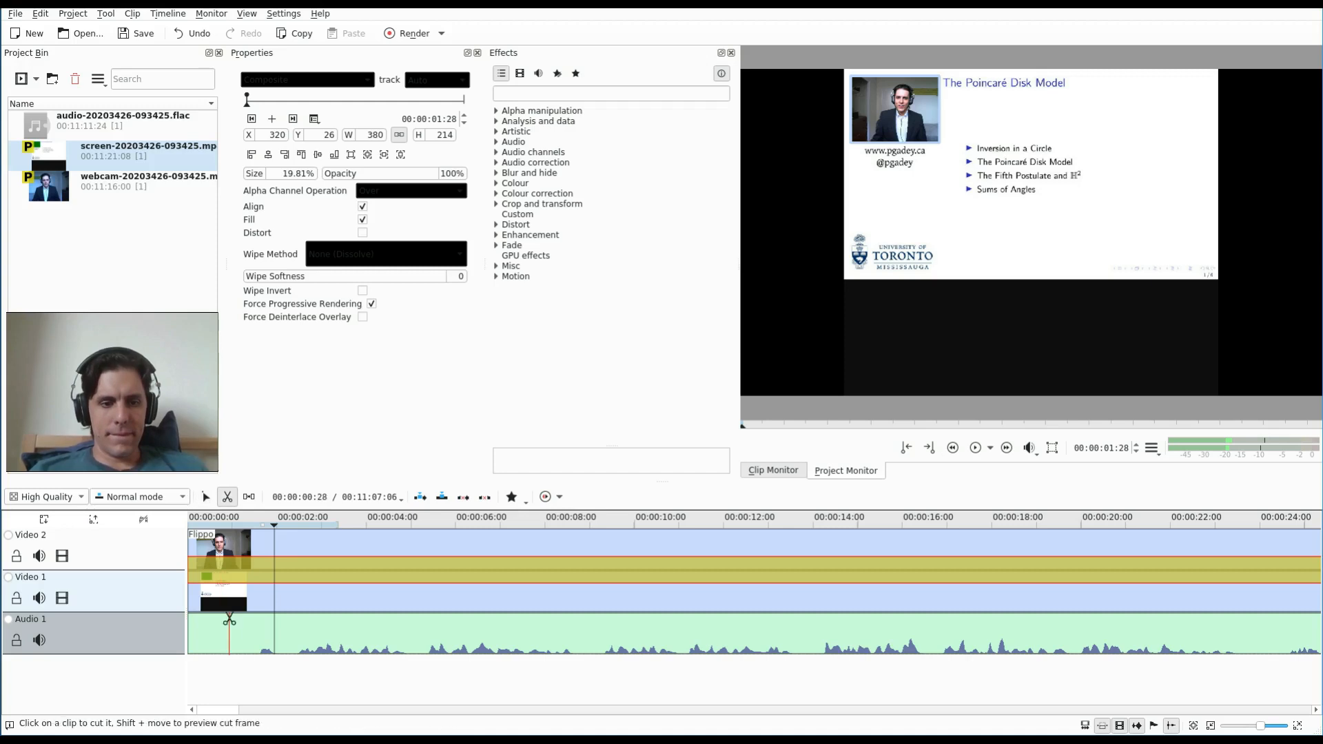
left_click(224, 635)
key("s")
left_click(205, 634)
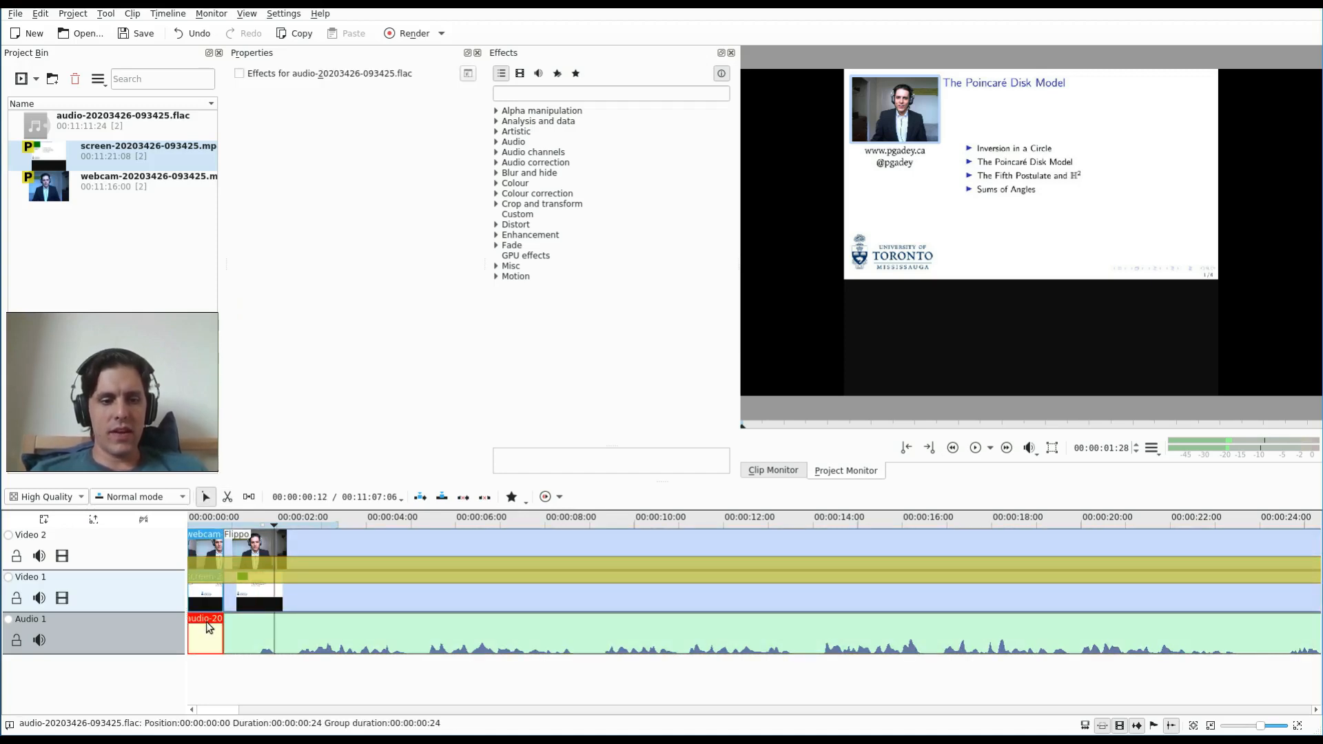
key("Delete")
left_click_drag(259, 599, 225, 599)
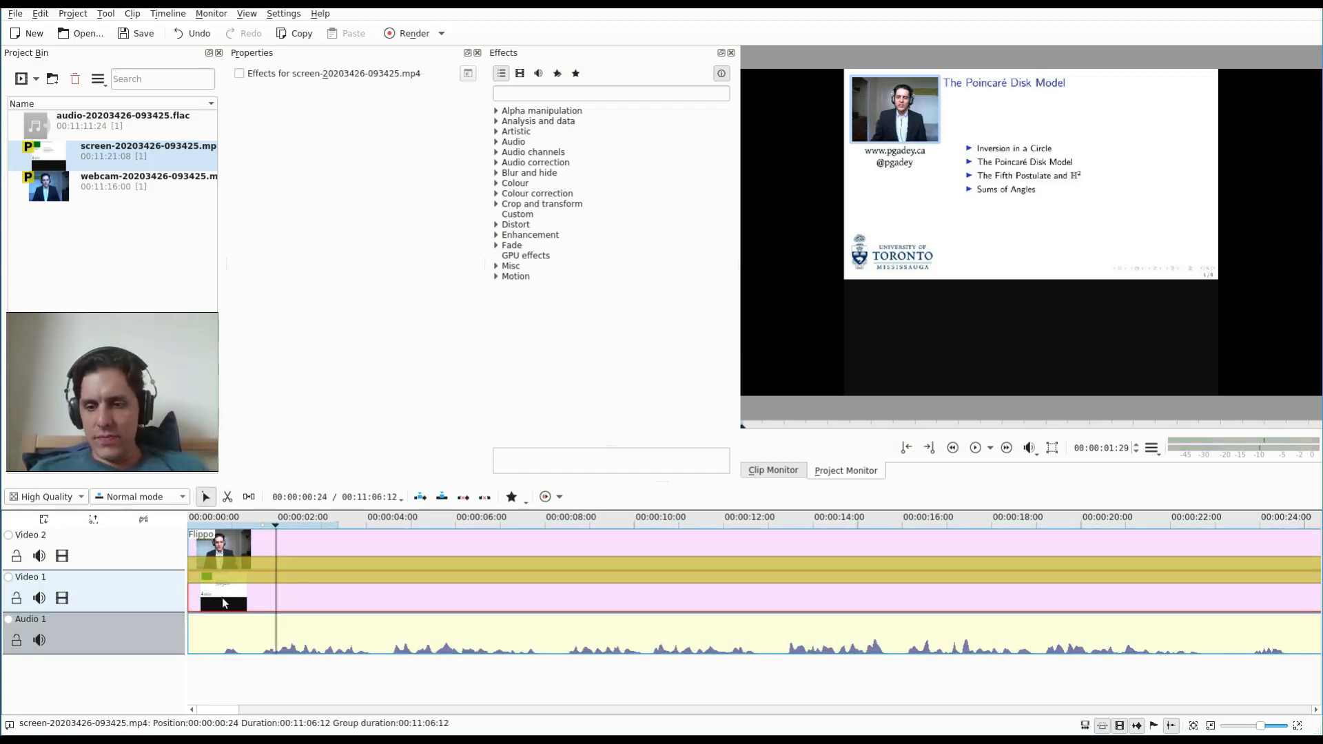
Play the closing seconds of the timeline to locate the end of speech, pausing at 00:10:57:08
left_click_drag(224, 709, 1297, 728)
left_click(823, 620)
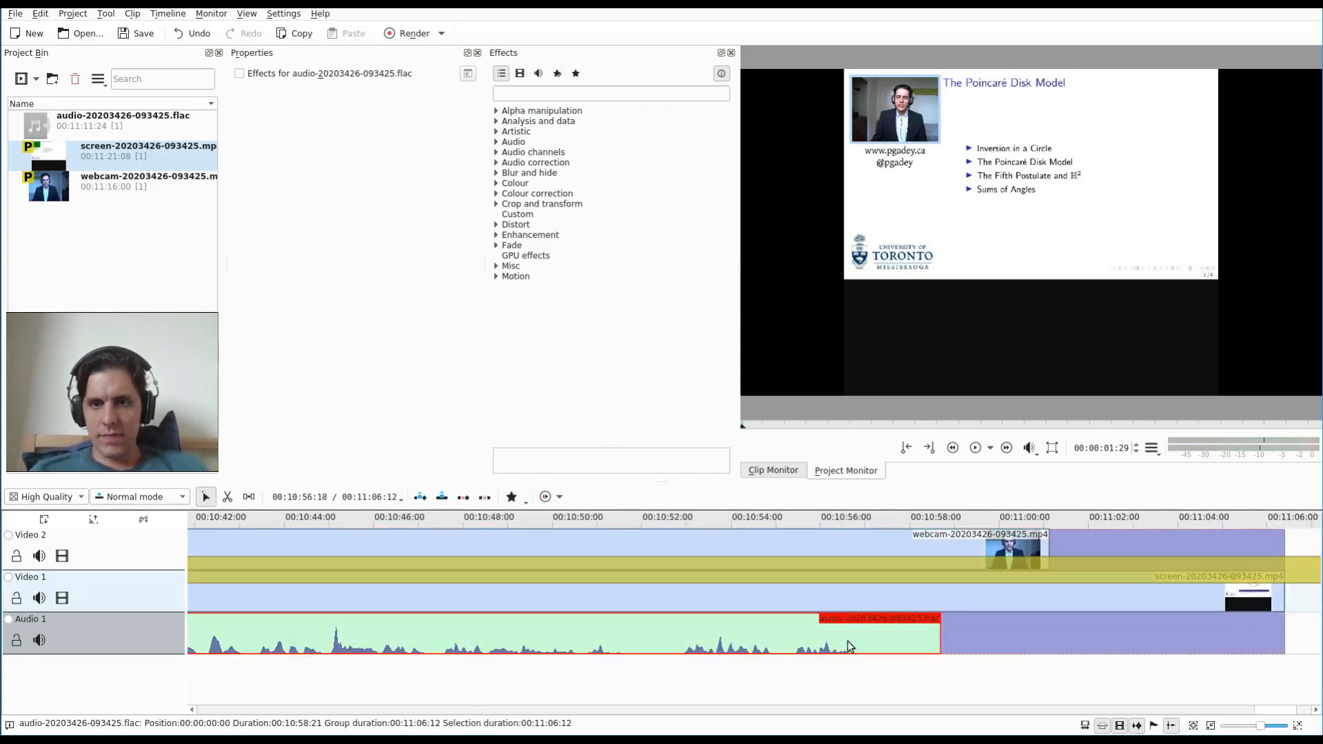
left_click(717, 525)
key("space")
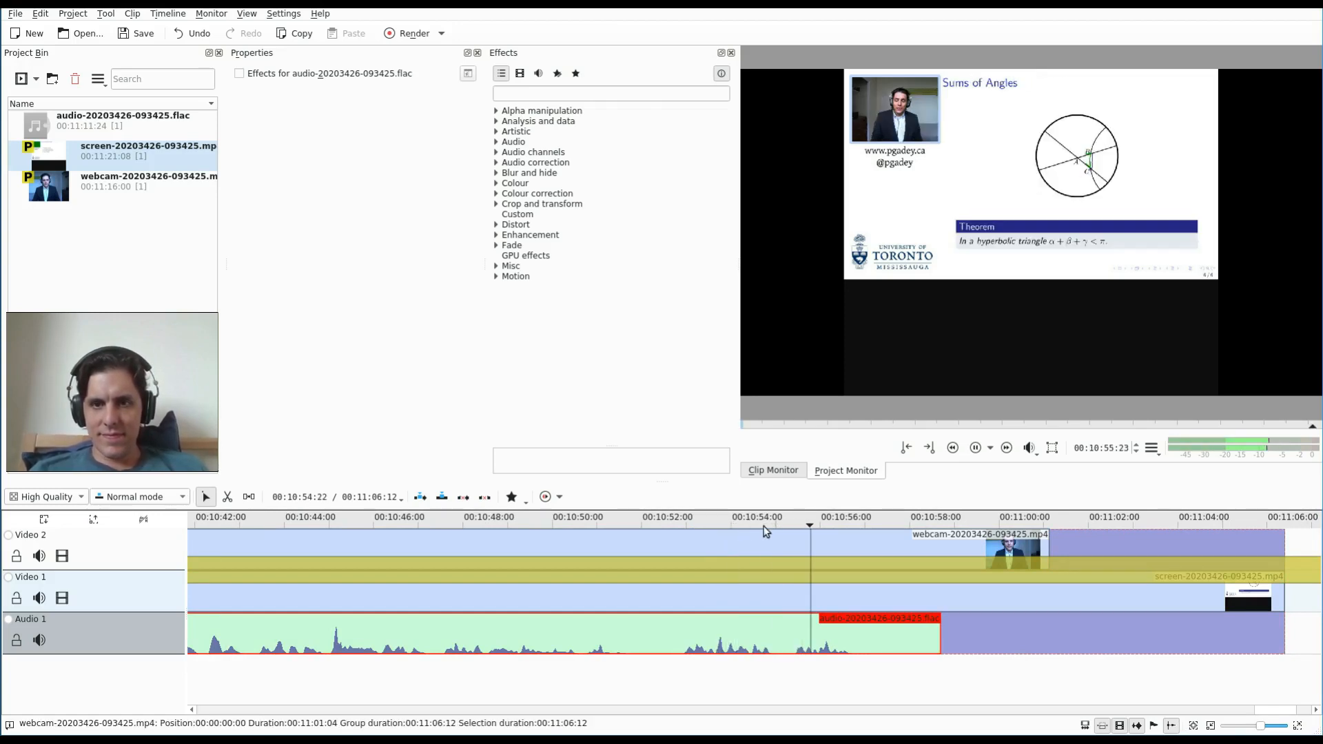
left_click(686, 521)
left_click(562, 521)
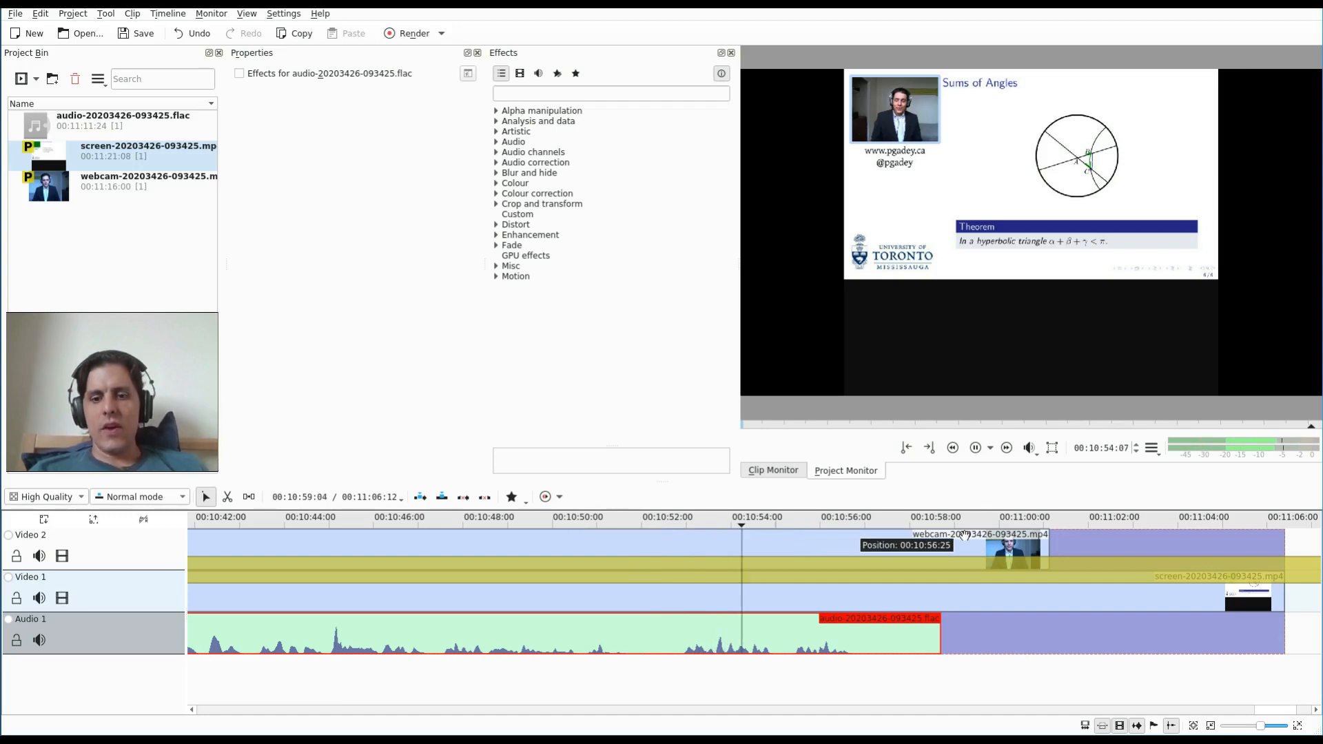
left_click(975, 448)
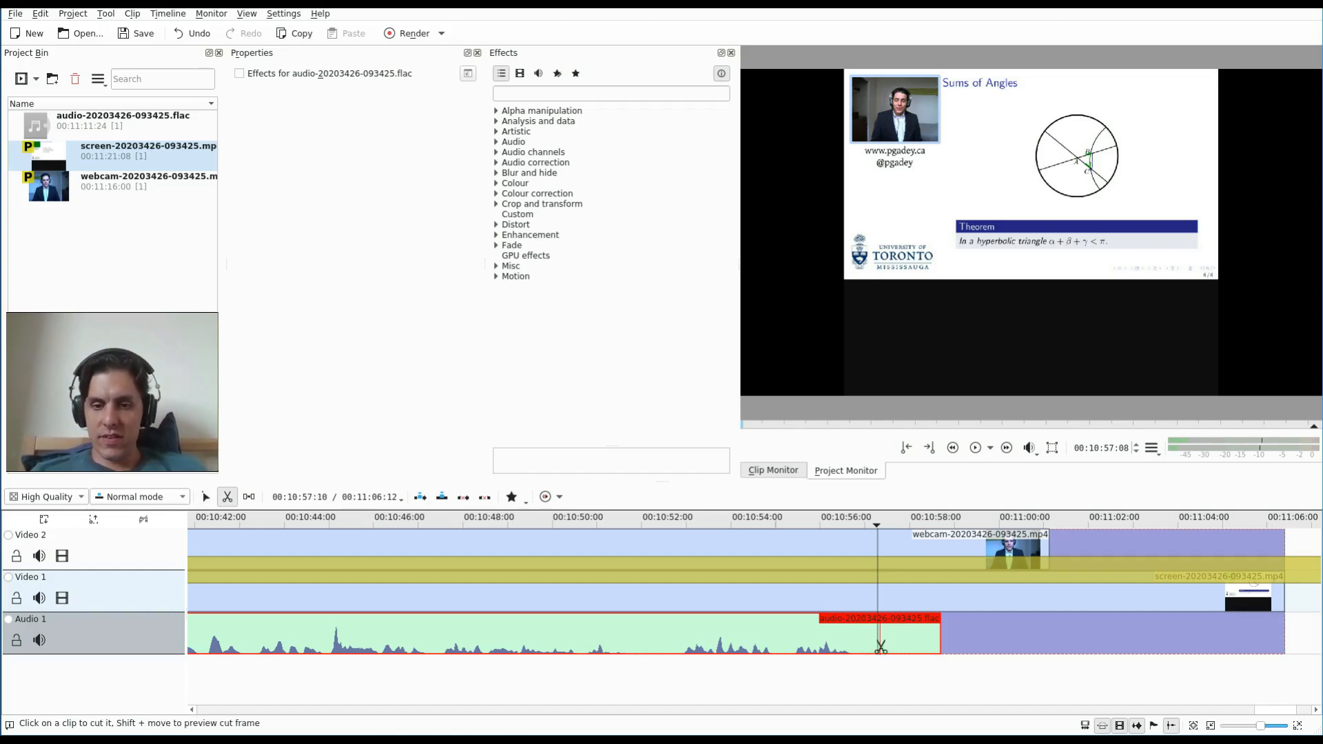
Cut the grouped clips at 00:10:57:08 and delete the trailing webcam, screen and audio sections
key("shift+r")
left_click(898, 602)
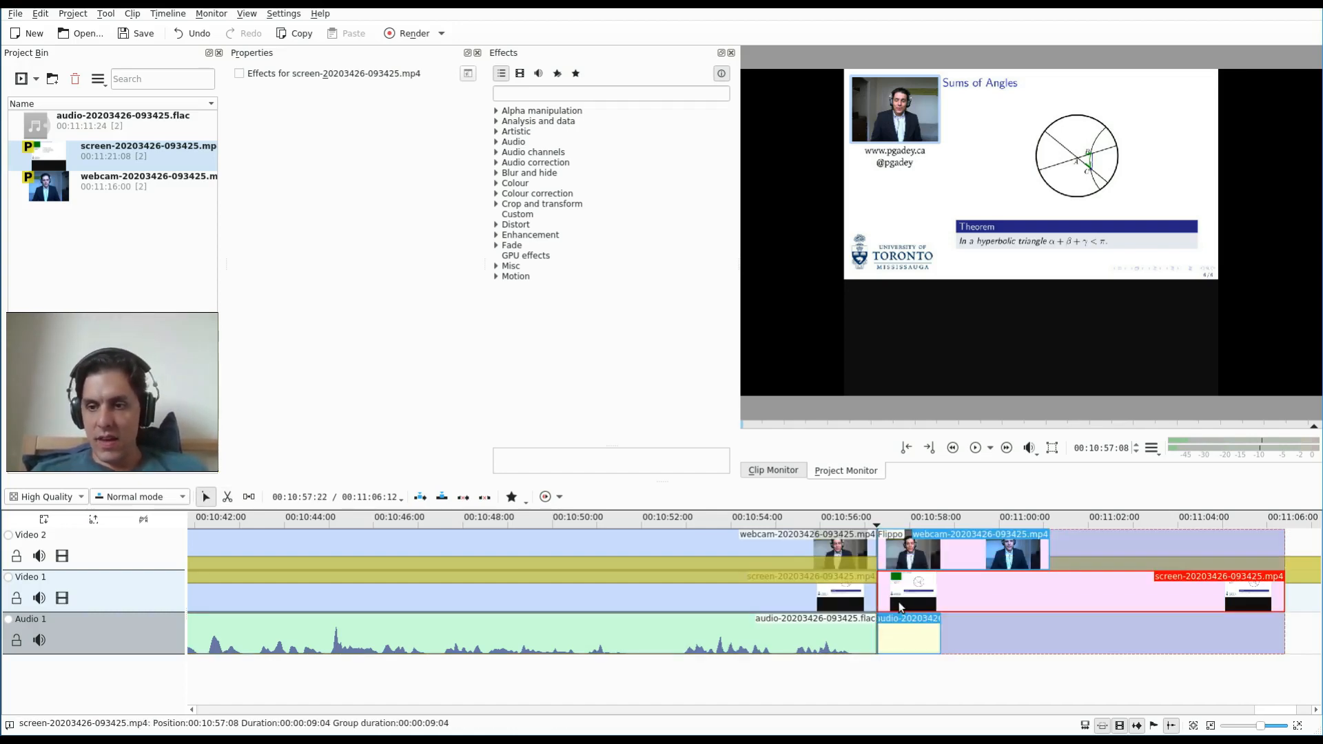
key("Delete")
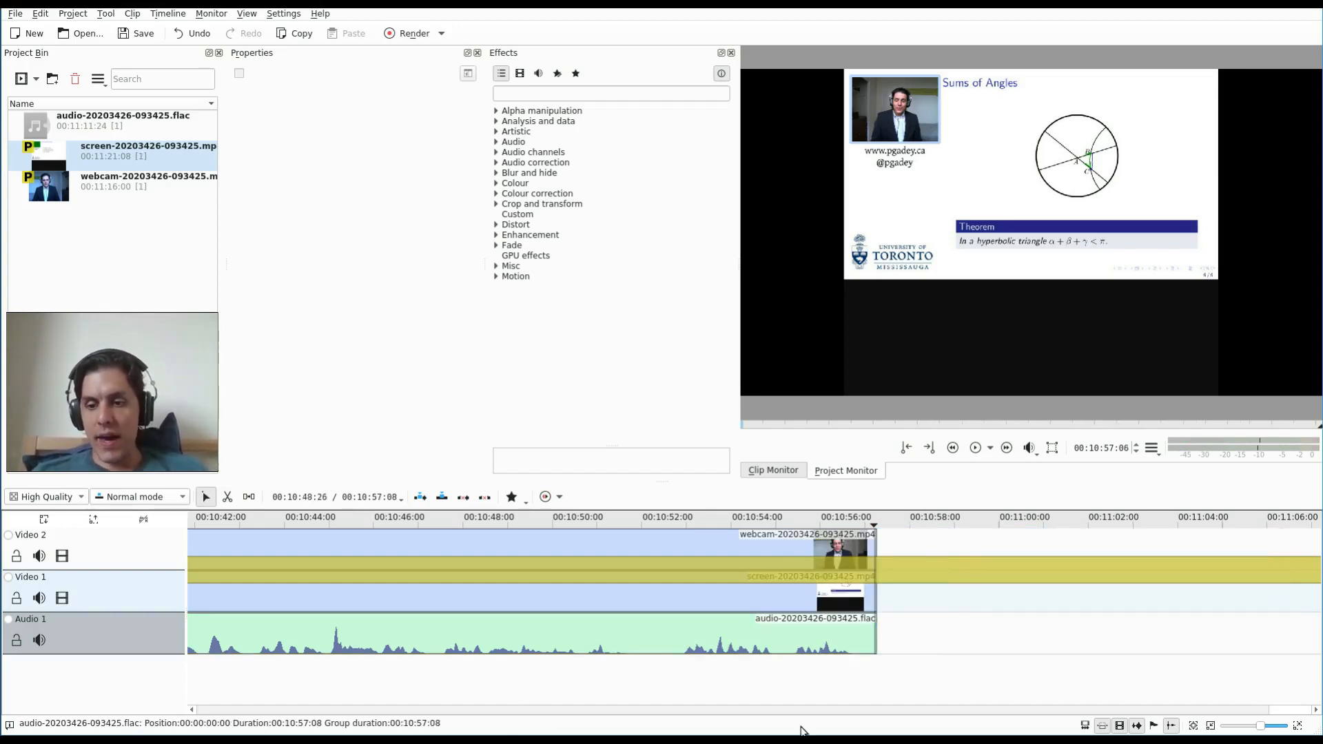
Shorten the Composite transition between Video 2 and Video 1 so it ends at the clips' end, 00:10:57:08
left_click(1317, 567)
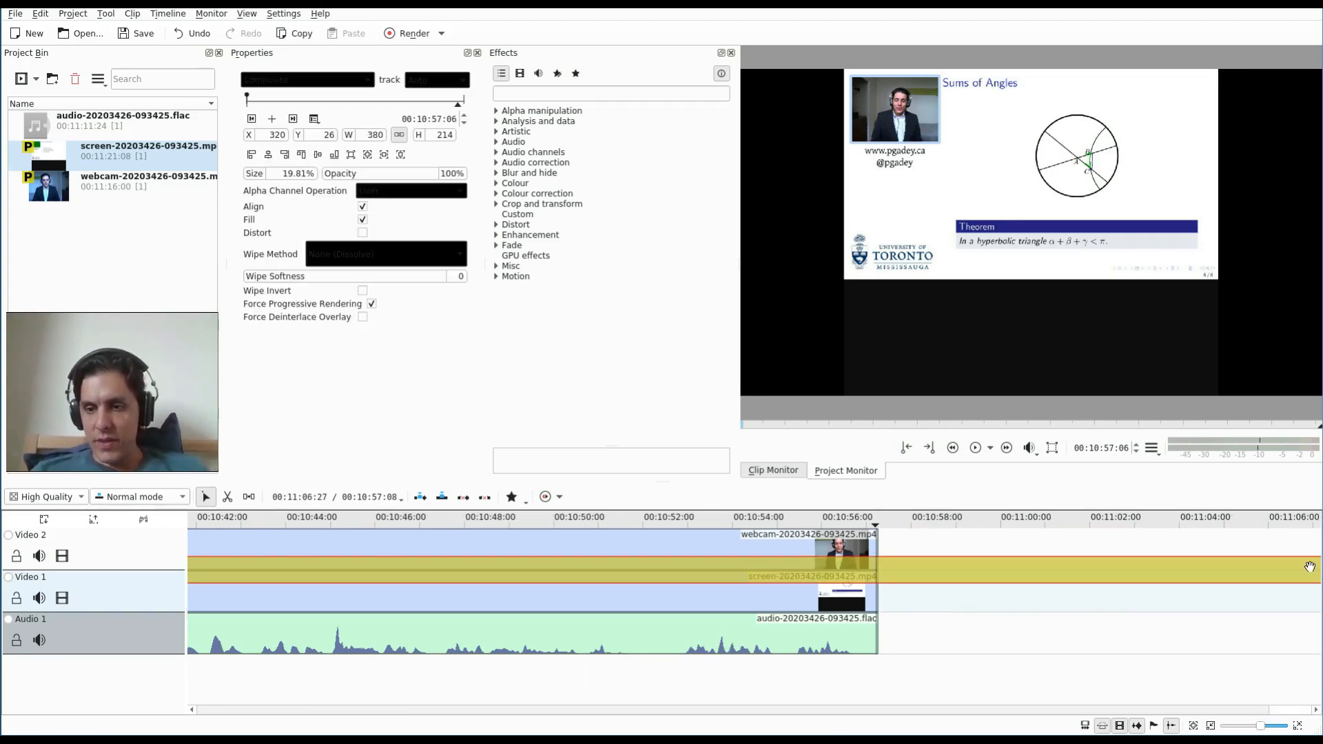
scroll(1303, 572, "down", 2, "ctrl")
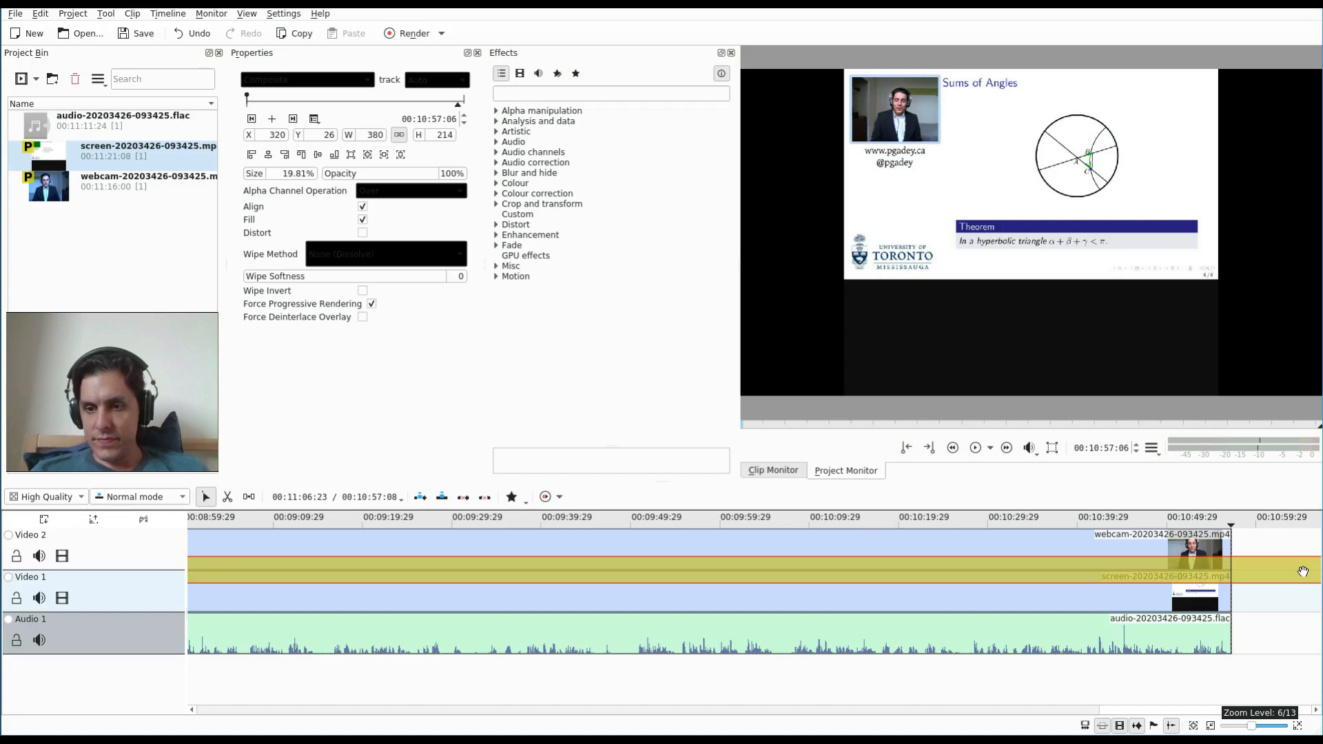
scroll(1302, 572, "down", 2)
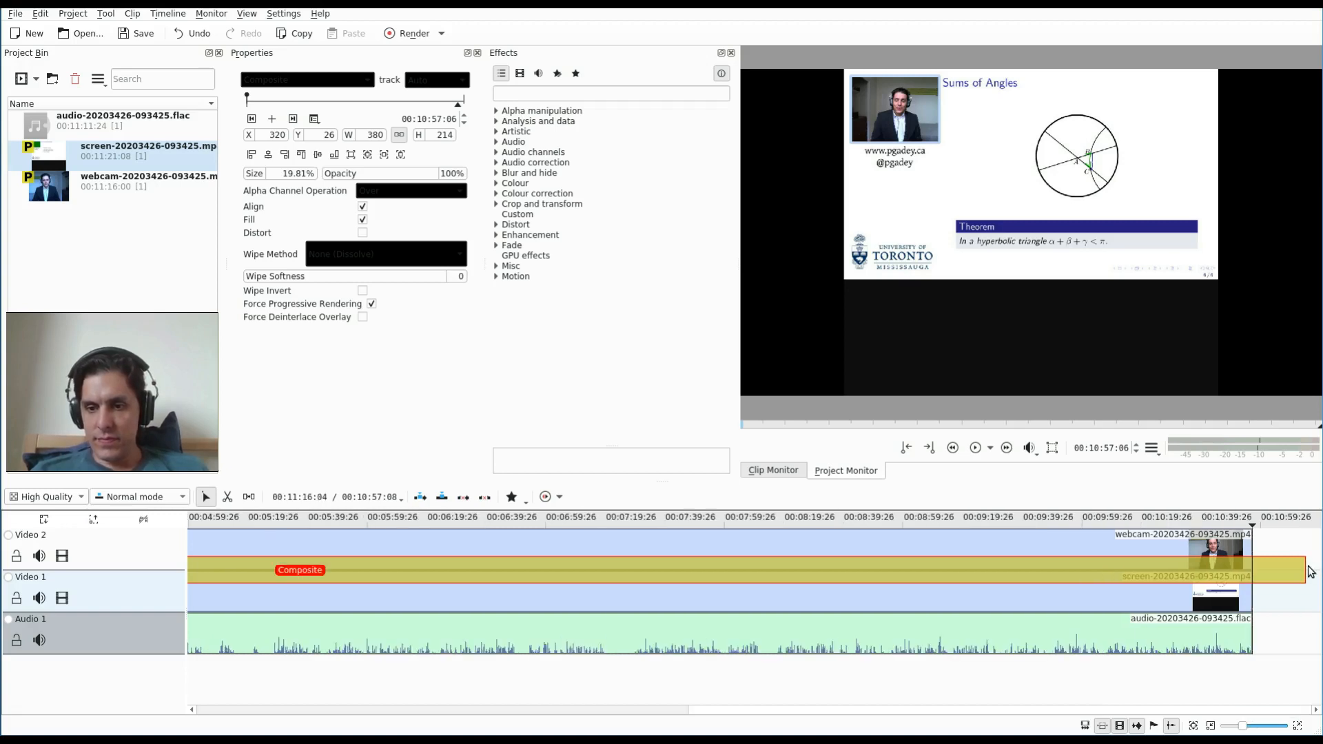
left_click_drag(1309, 571, 1252, 568)
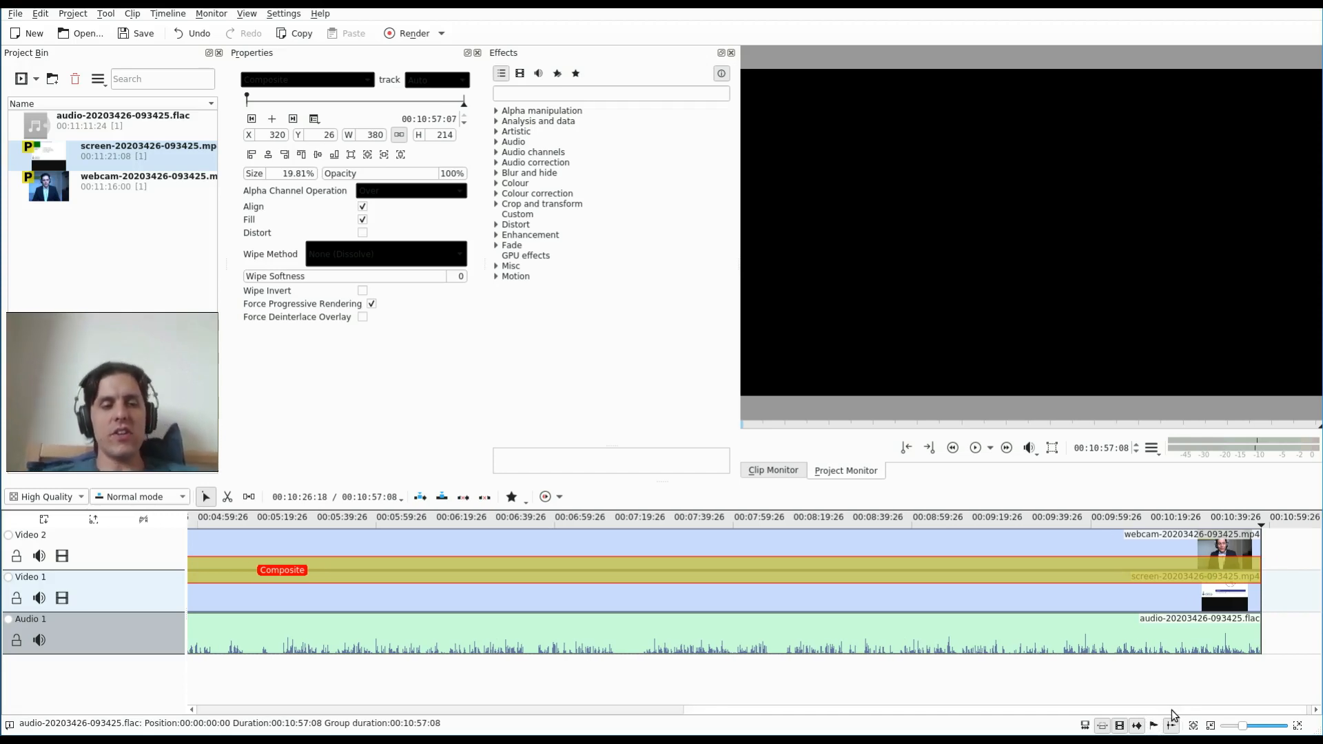
Play the first six seconds of the timeline to check the opening of the combined video
left_click_drag(1172, 711, 576, 675)
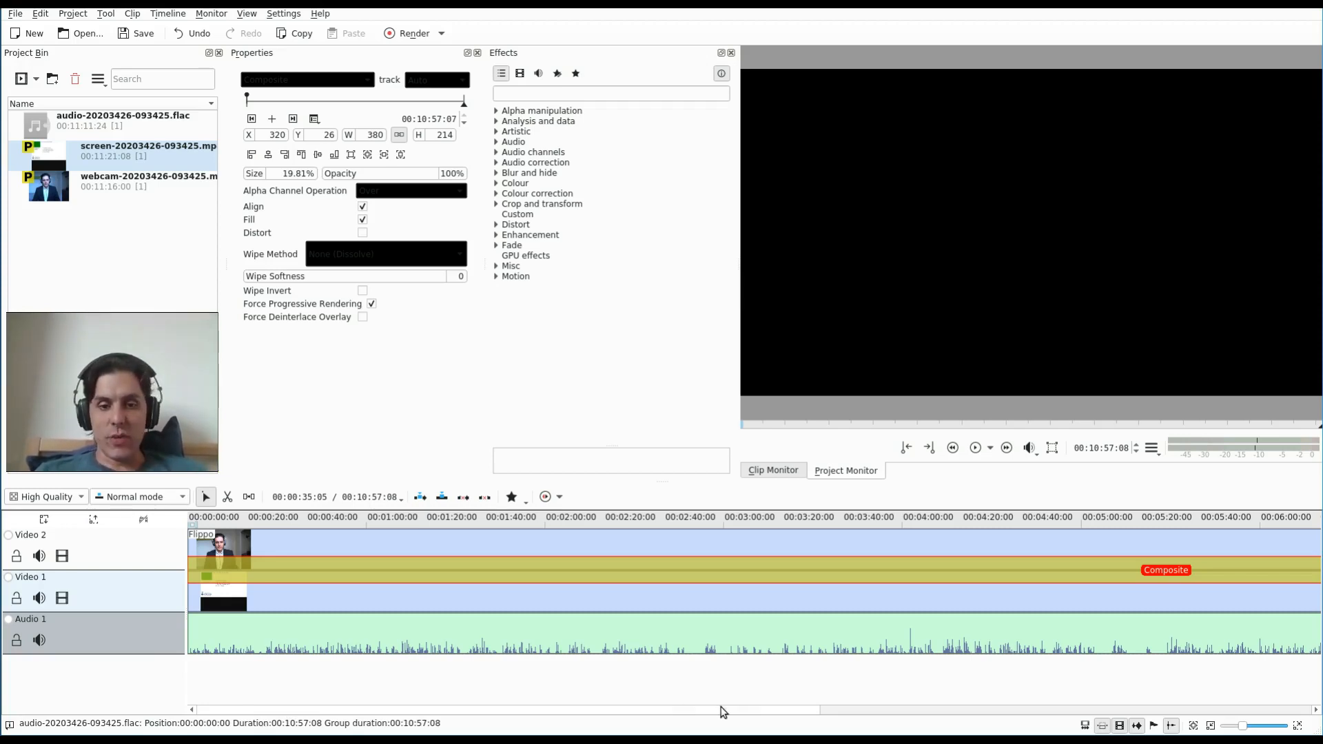
left_click_drag(720, 707, 473, 543)
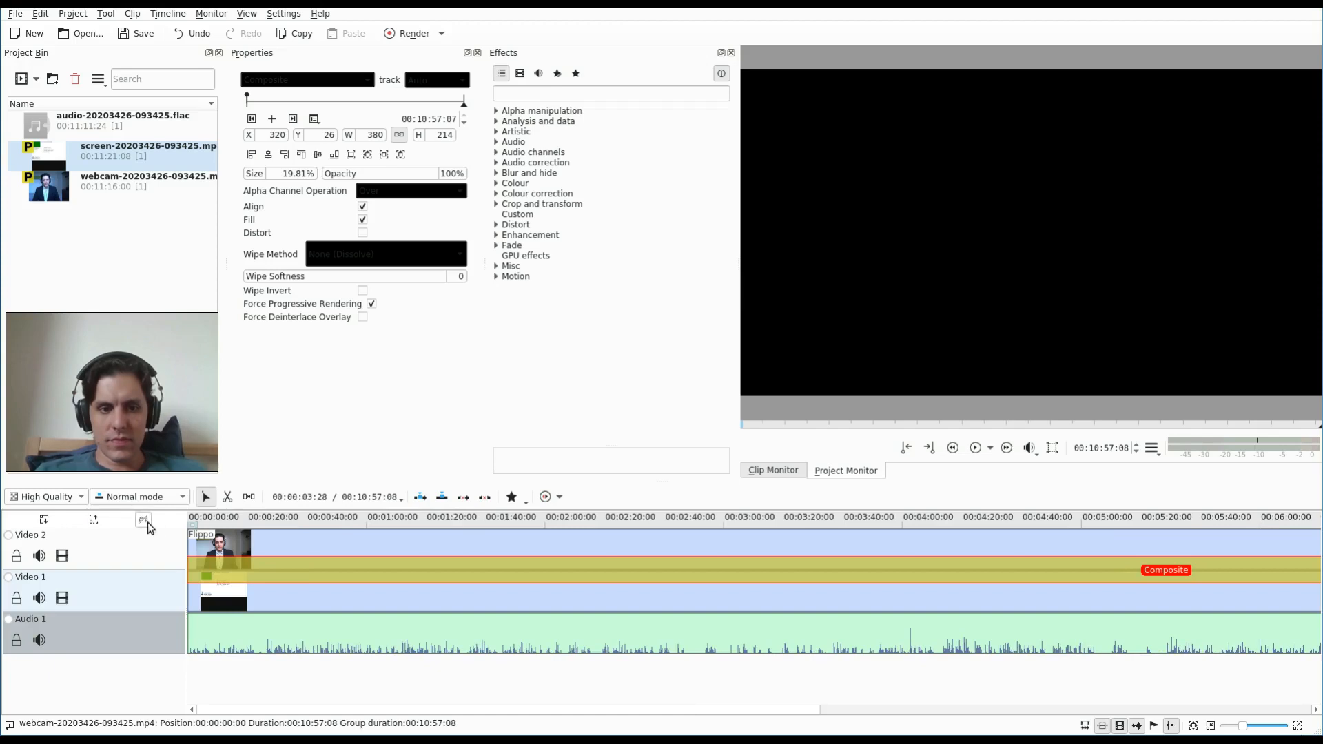
left_click(195, 523)
key("space")
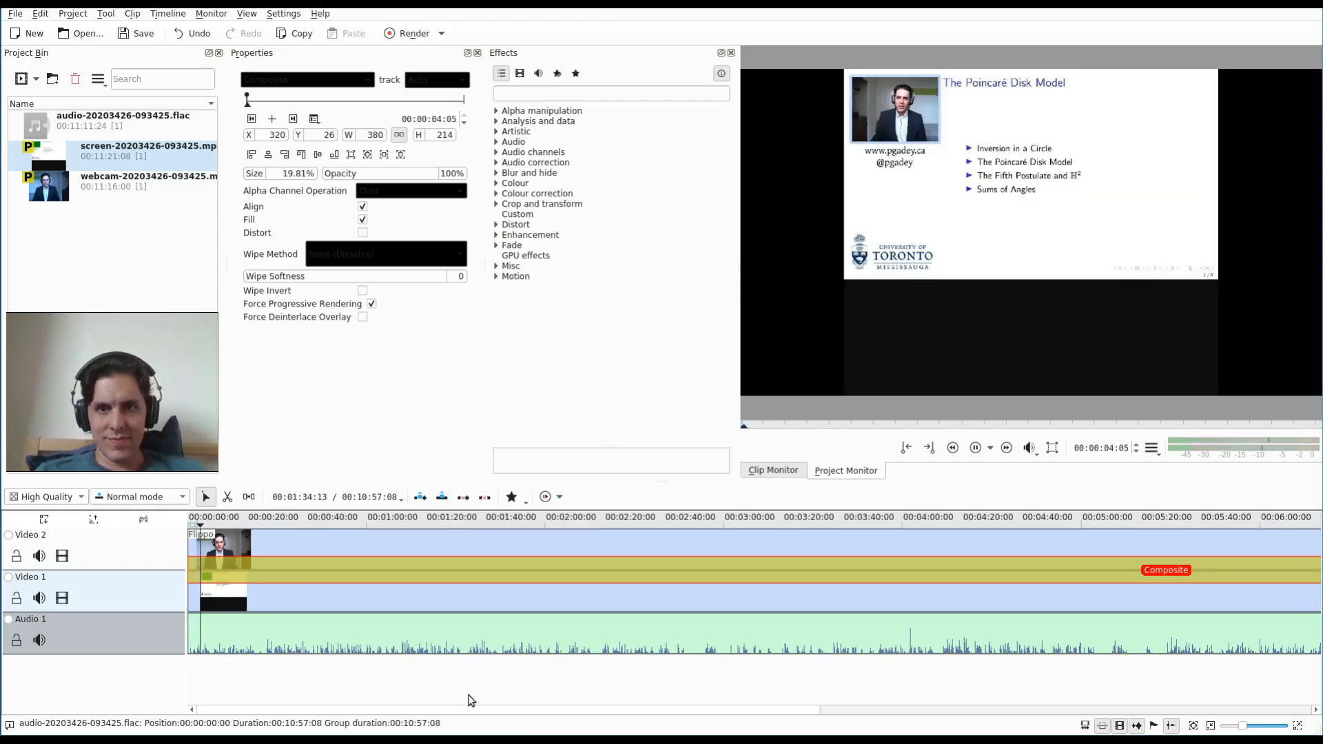
left_click(192, 521)
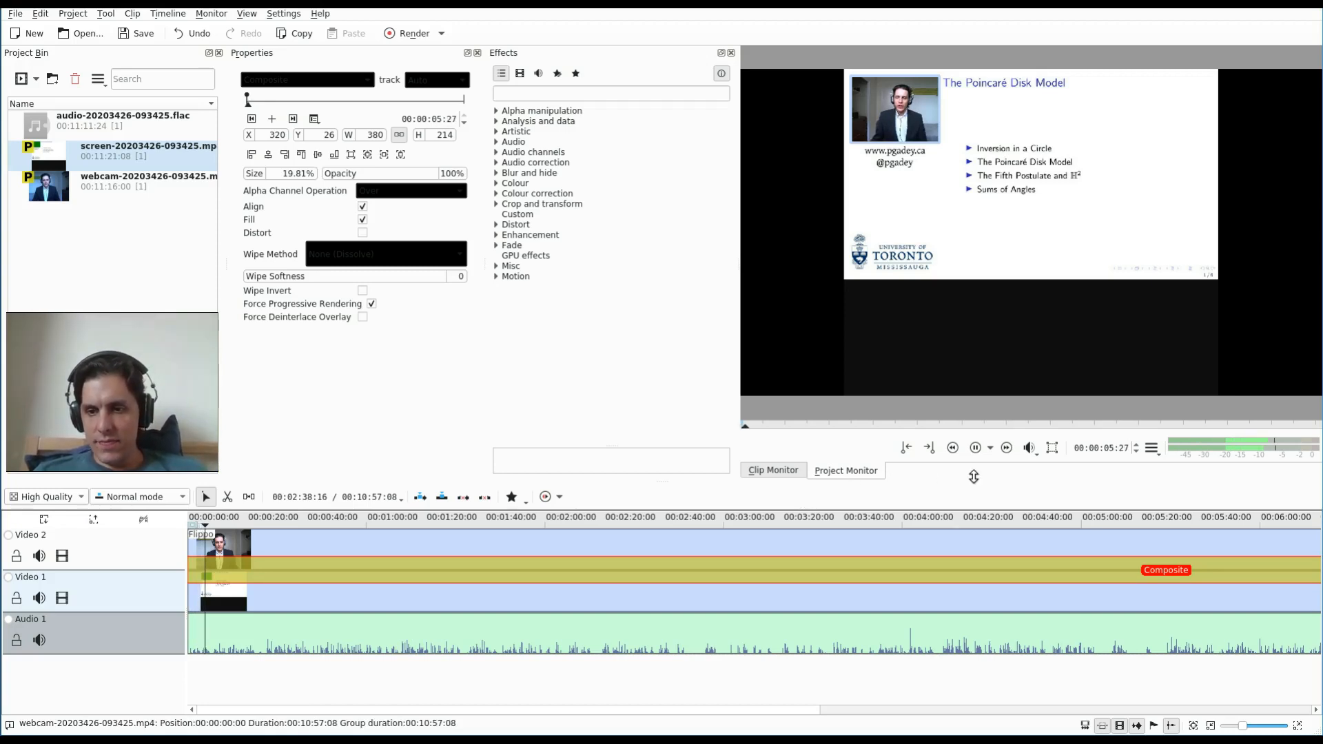
left_click(975, 448)
Play the final part of the timeline through to its end to check the closing
scroll(524, 695, "down", 10)
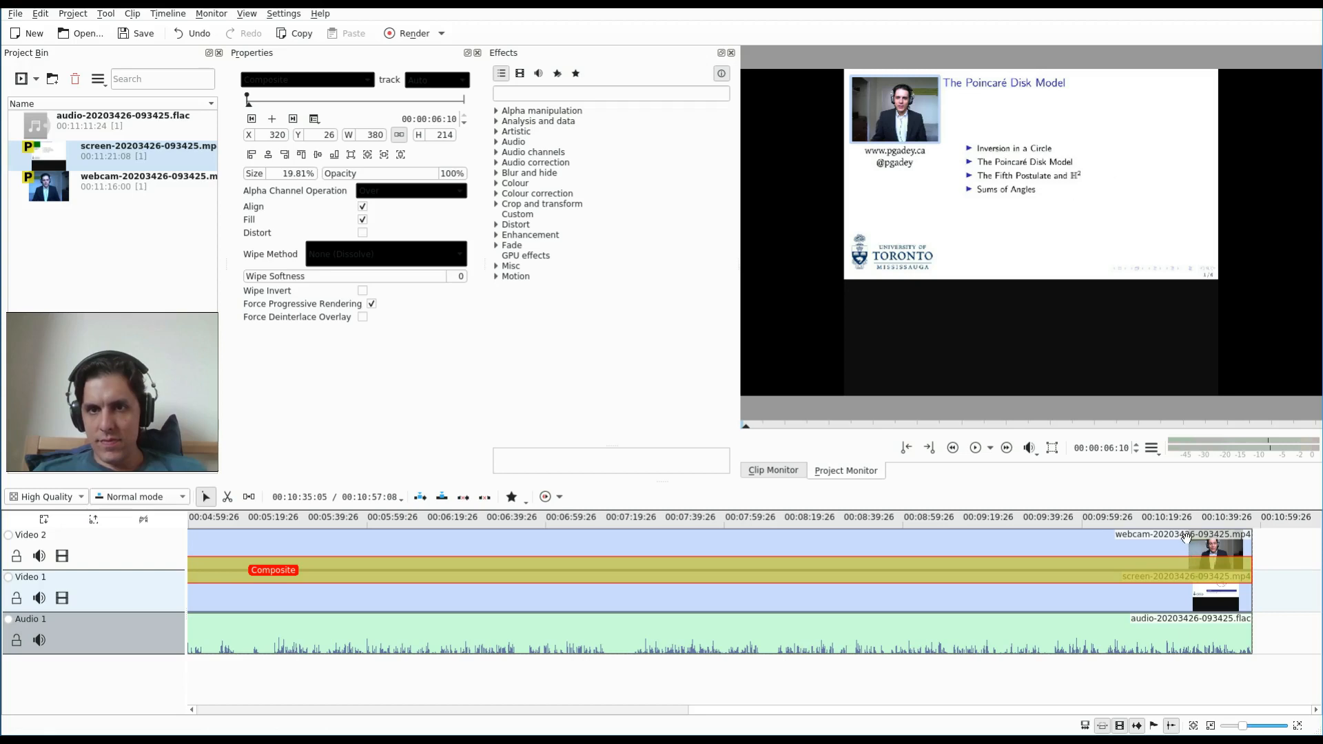
left_click(1184, 537)
key("space")
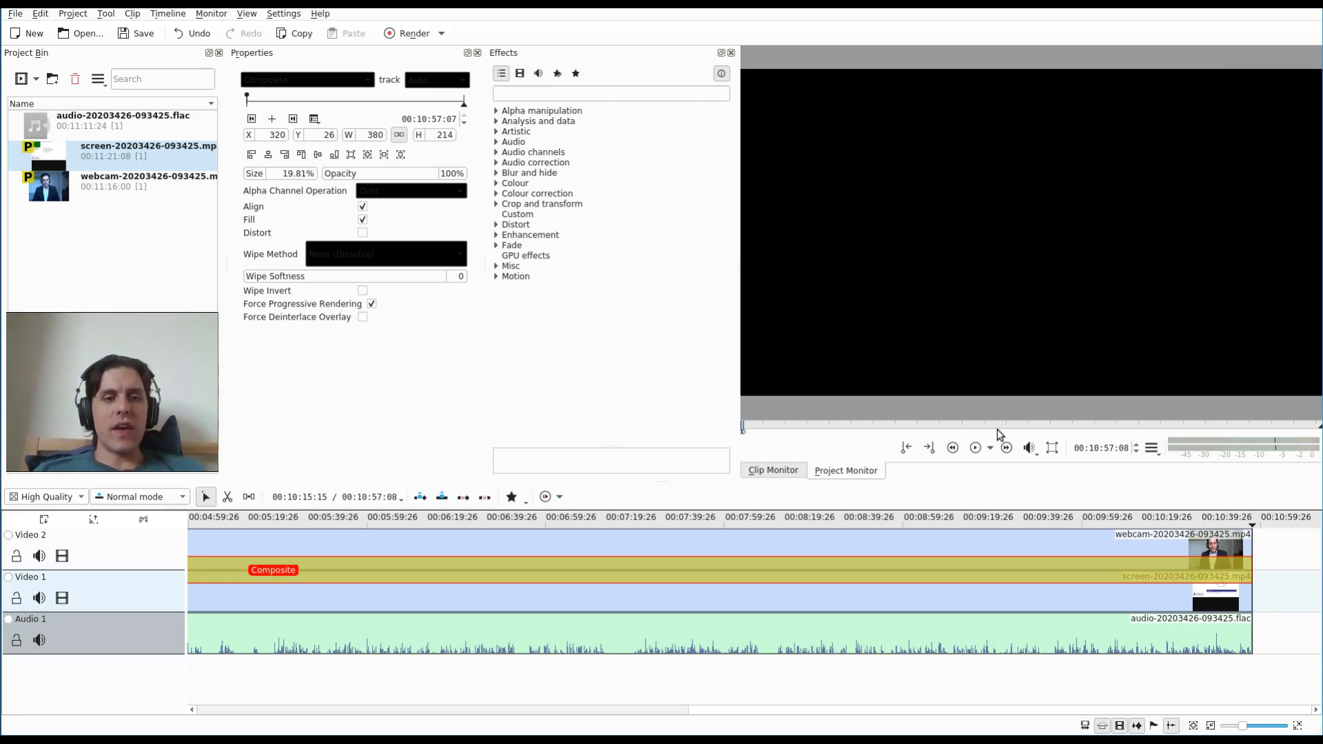
Set up the project render in the generic MP4 (H264/AAC) format with week-8-hyperbolic-disk.mp4 as the output file
left_click(414, 33)
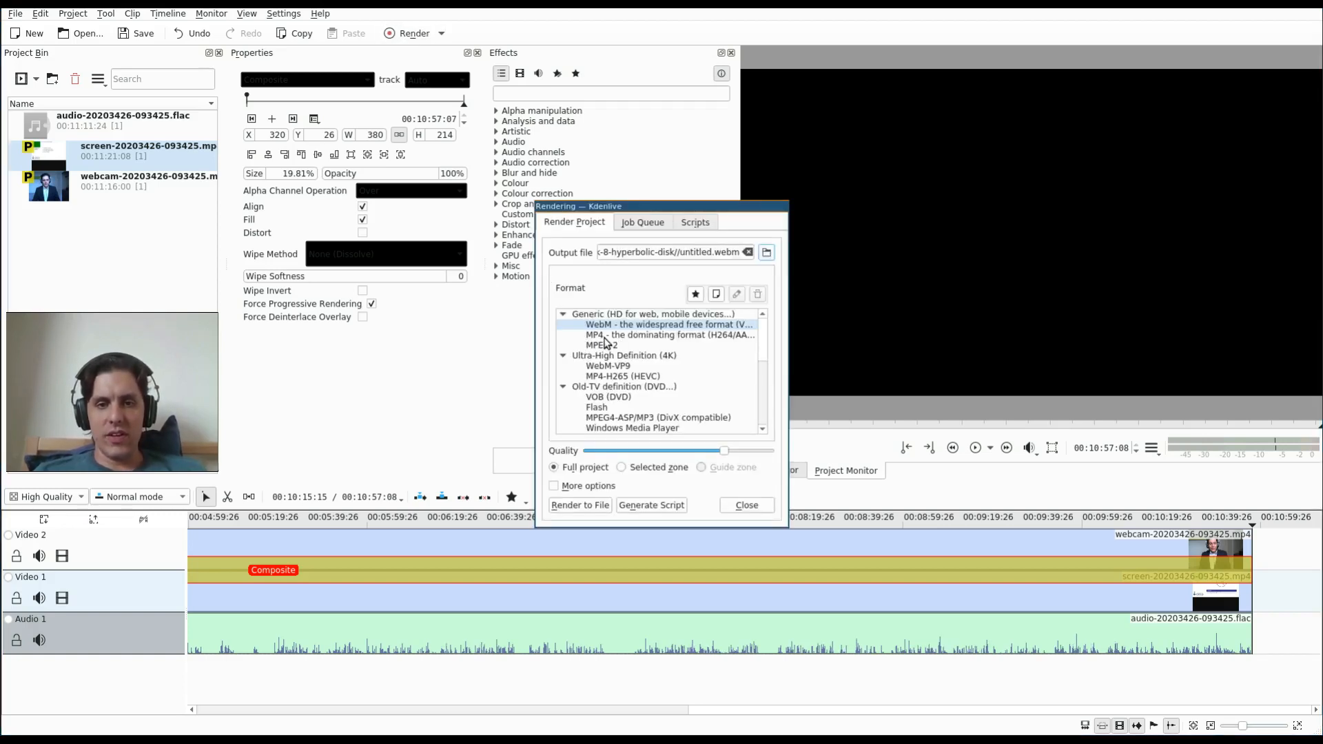
left_click(606, 338)
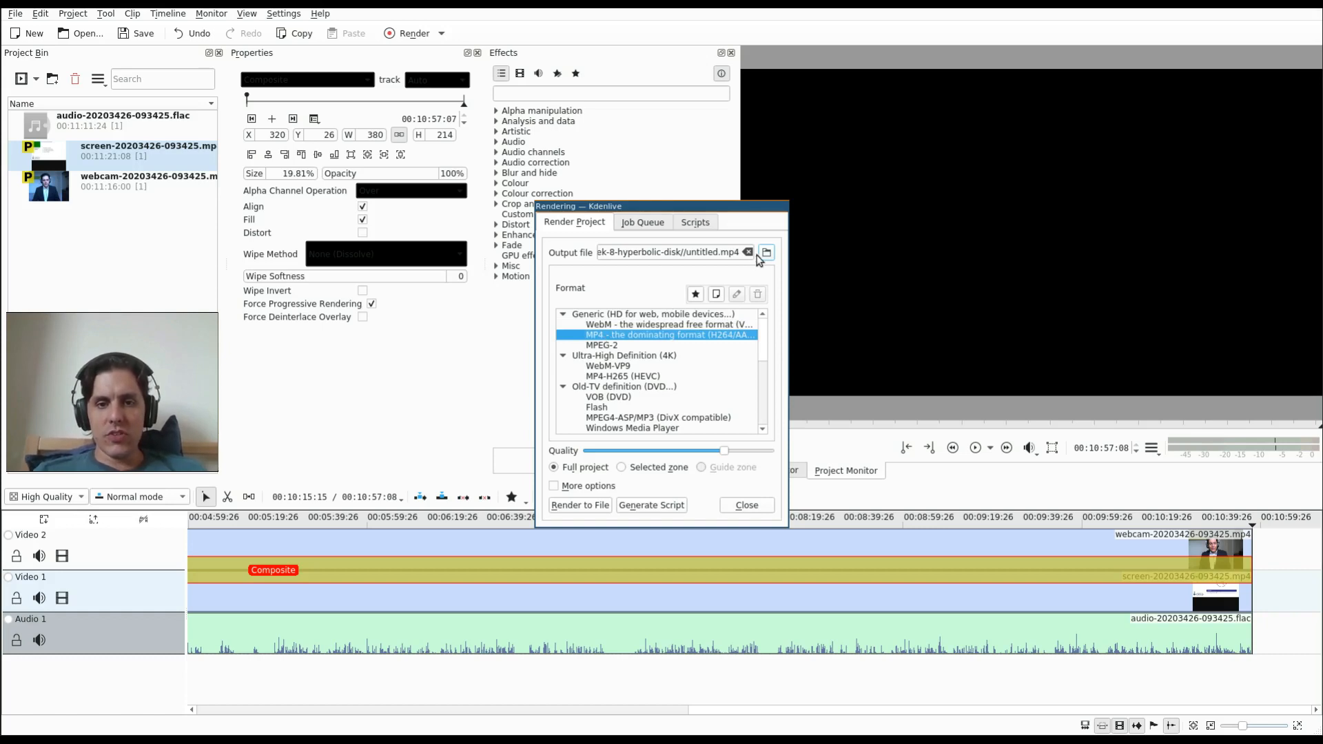
left_click(698, 252)
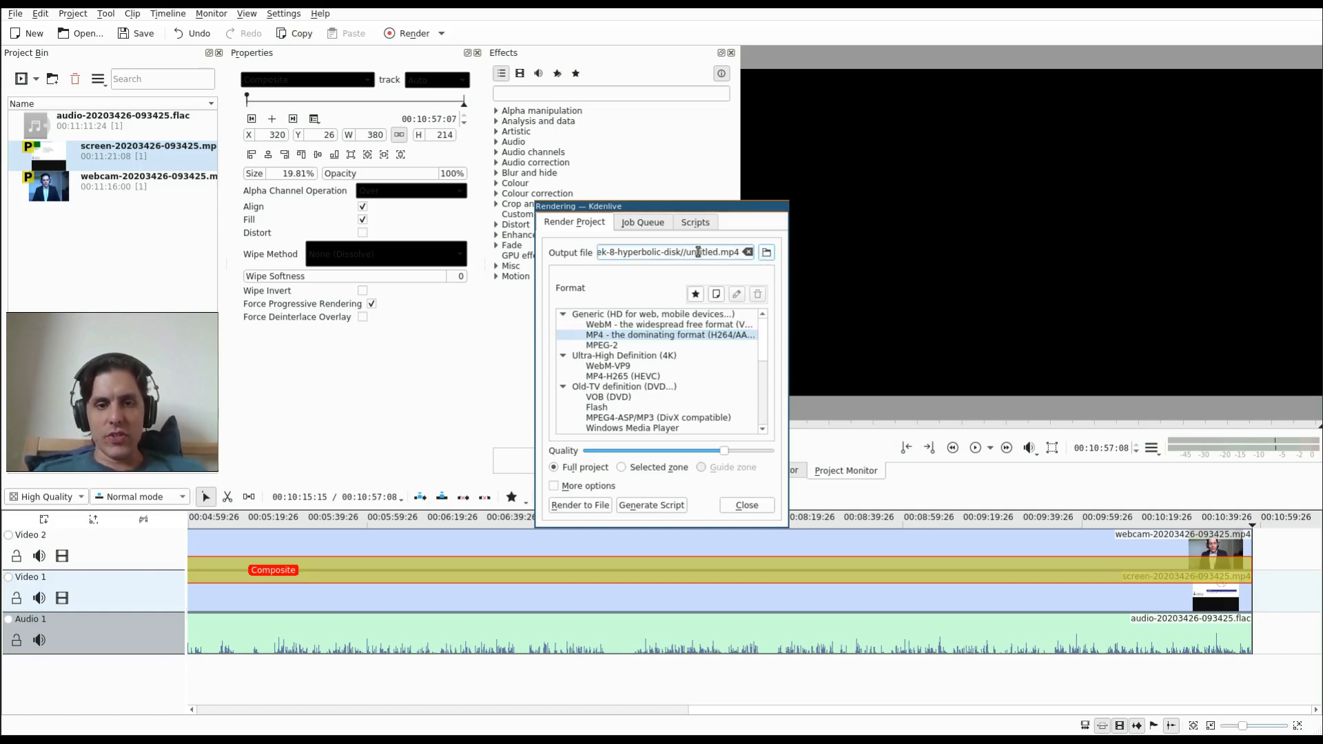
left_click(766, 253)
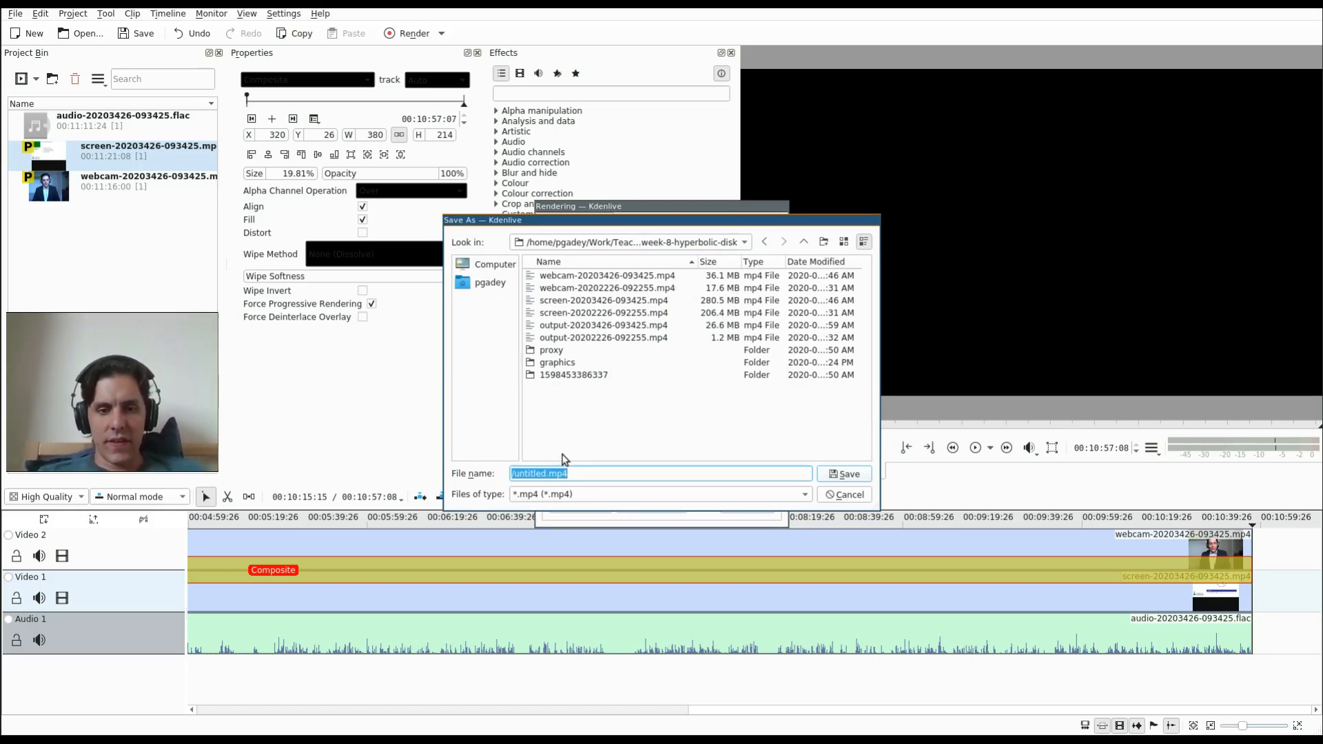
double_click(532, 474)
type("week")
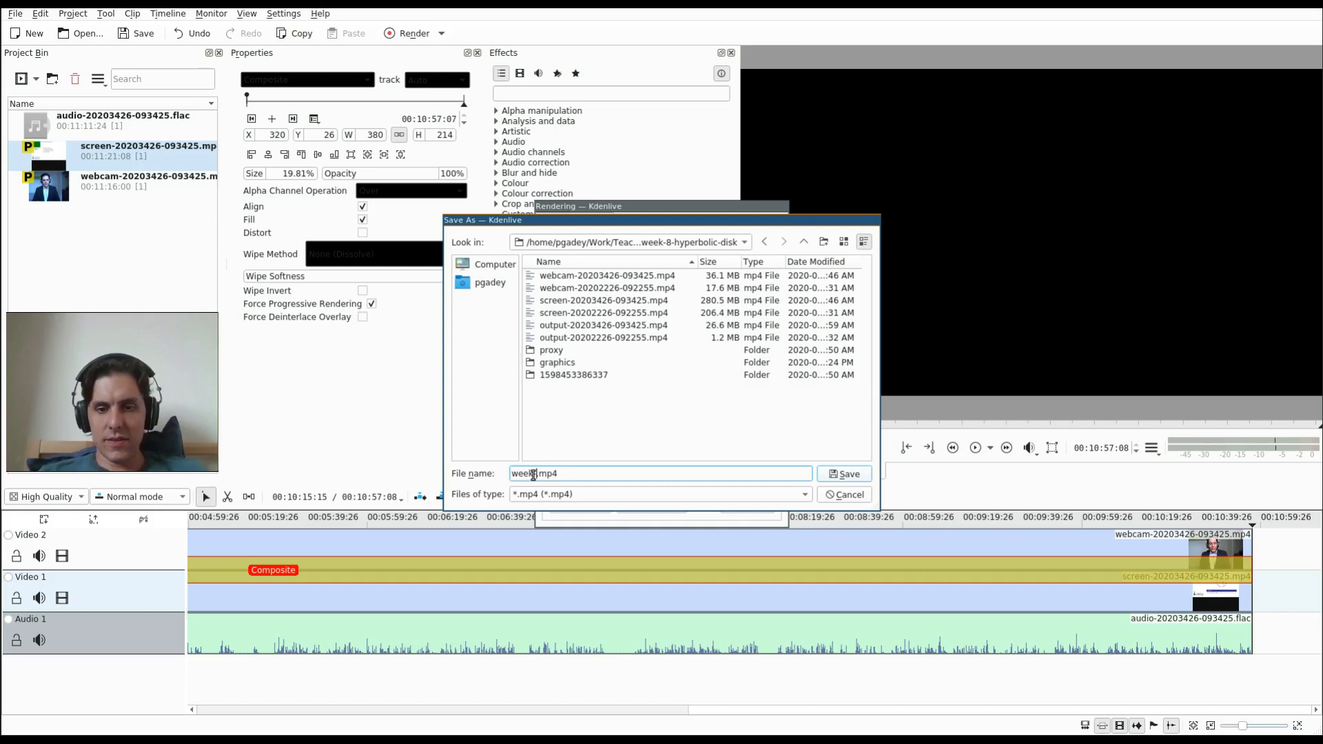
type("-8-hyperbolic-")
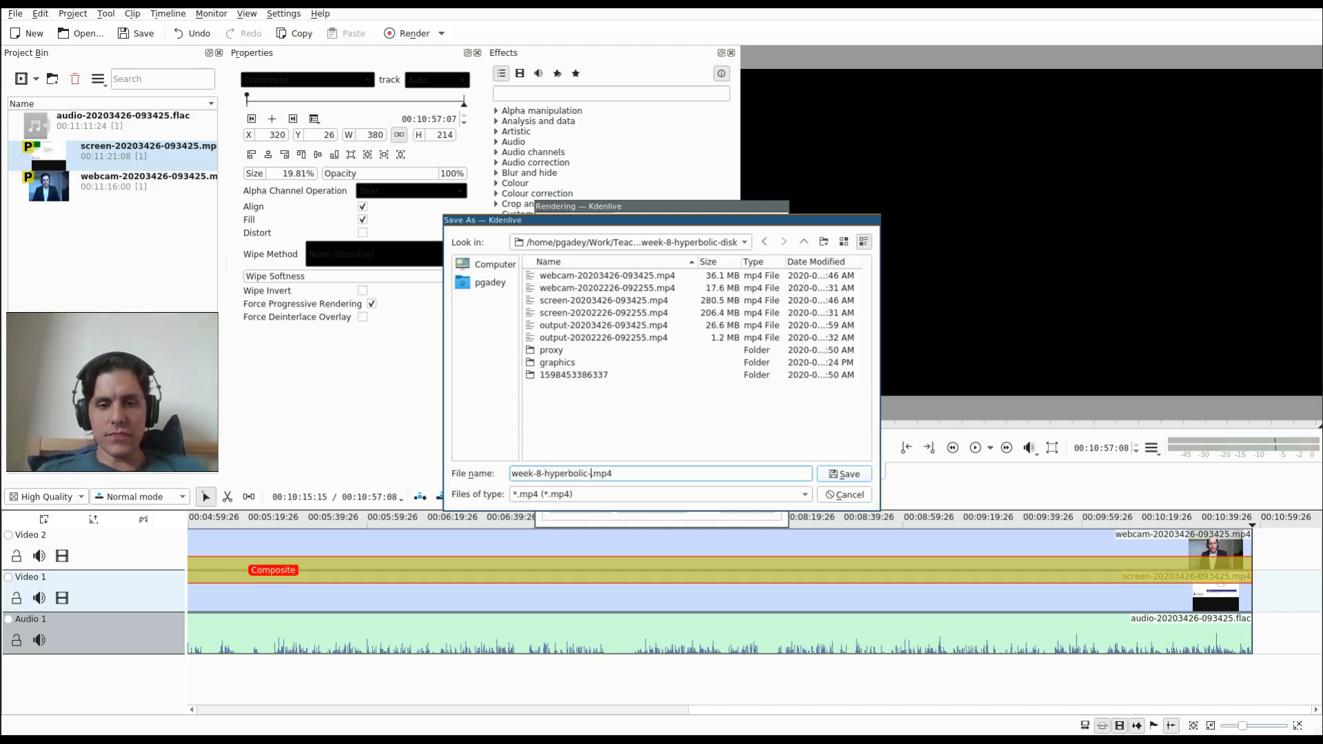
type("disk")
key("Return")
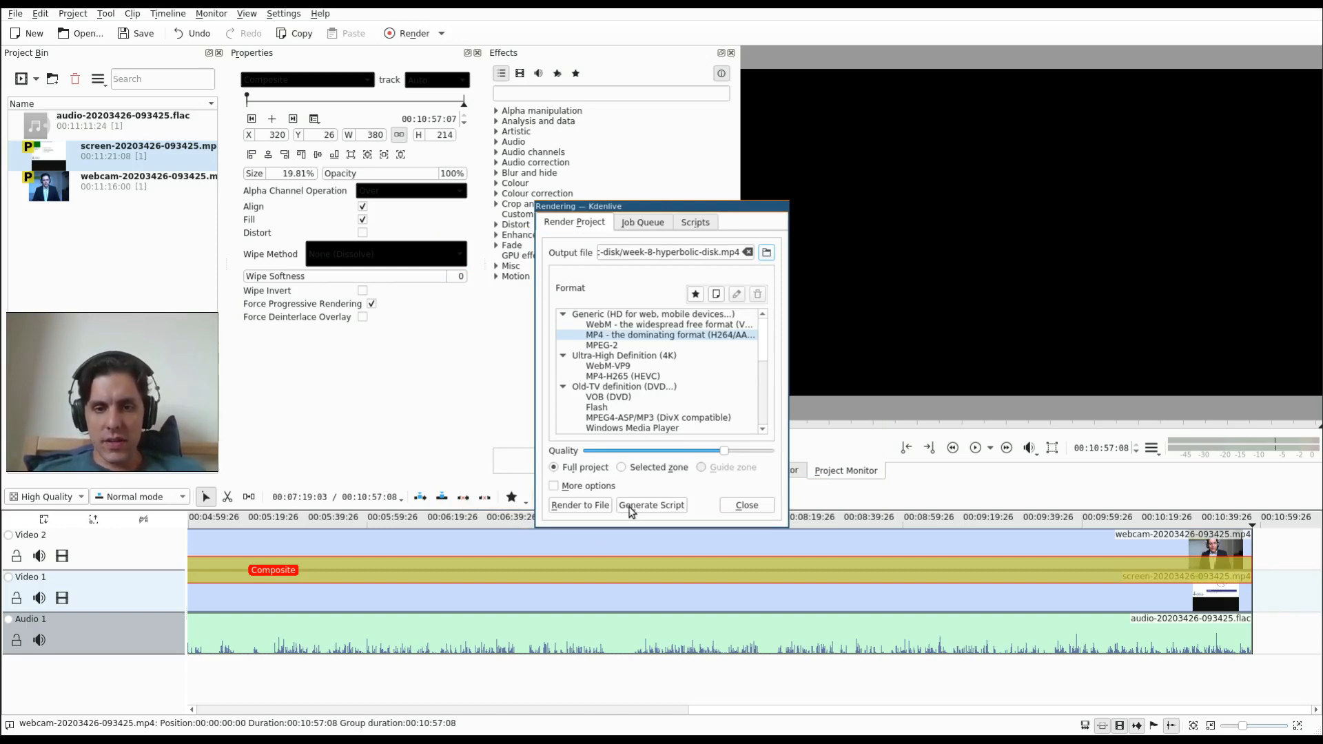
Generate a render script named week-8-hyperbolic-disk in the week-8-hyperbolic-disk project folder instead of the default scripts folder
left_click(632, 506)
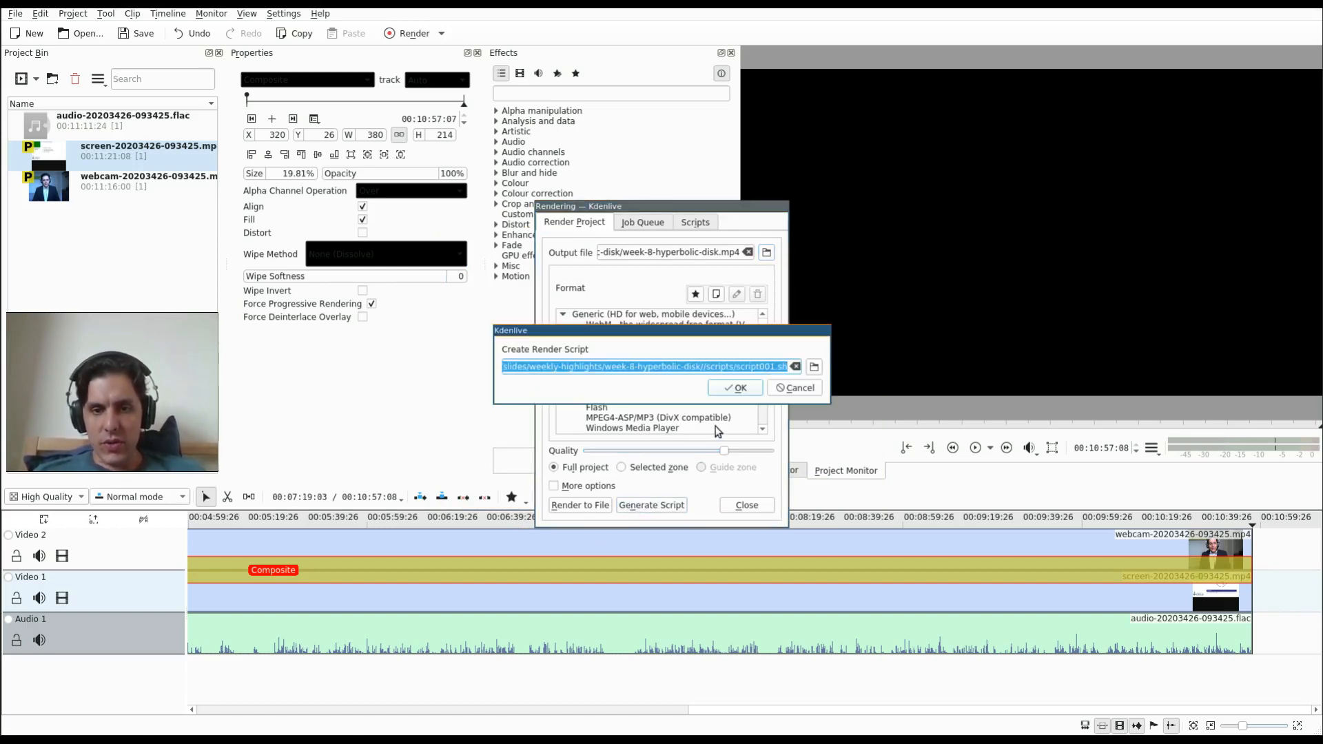
left_click(713, 367)
left_click_drag(706, 366, 769, 366)
key("Delete")
key("Delete")
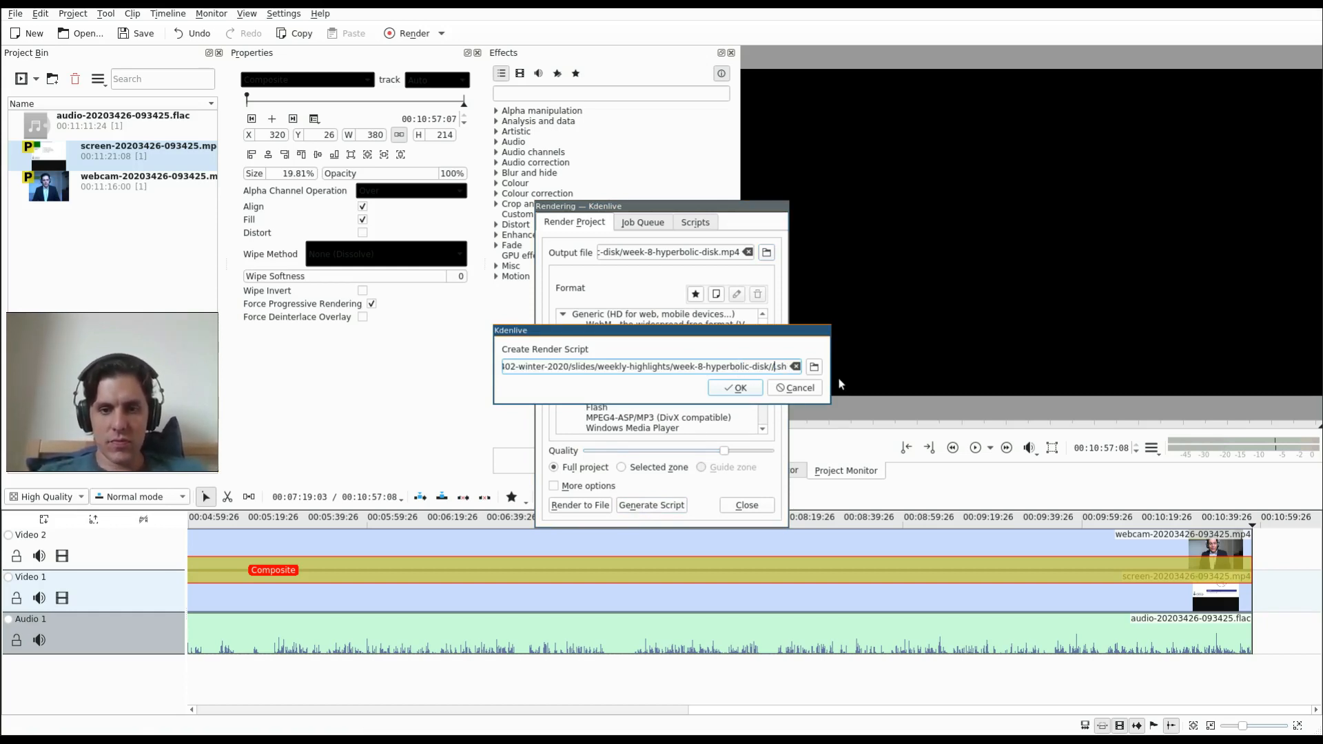
type("week0")
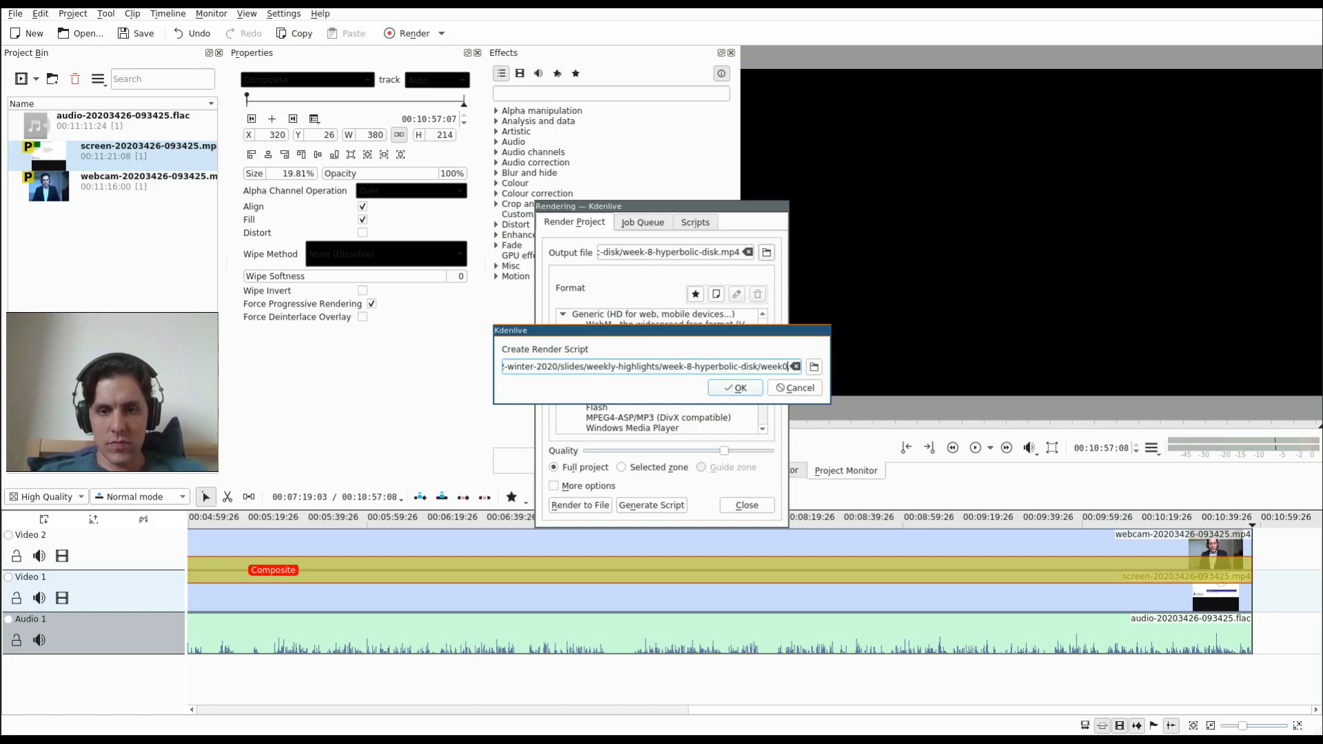
key("BackSpace")
type("-8-hyperbolic")
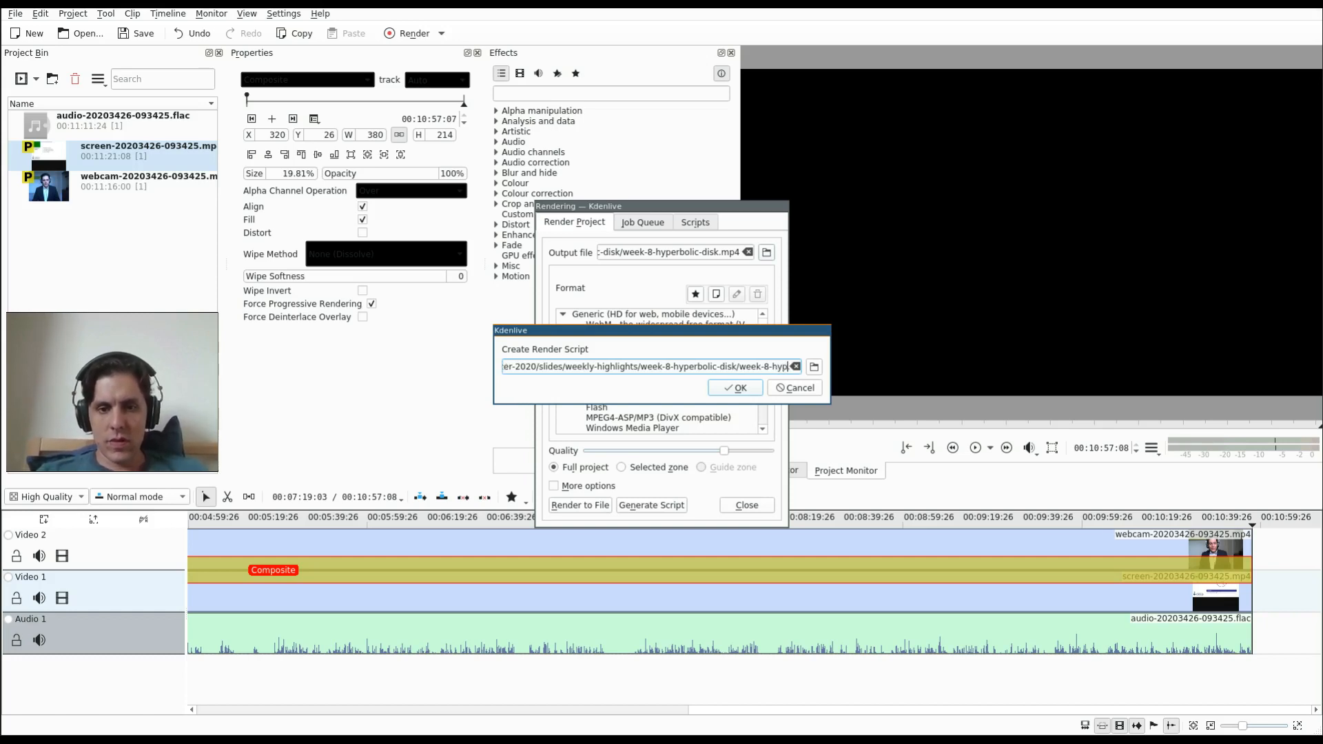
type("-disk")
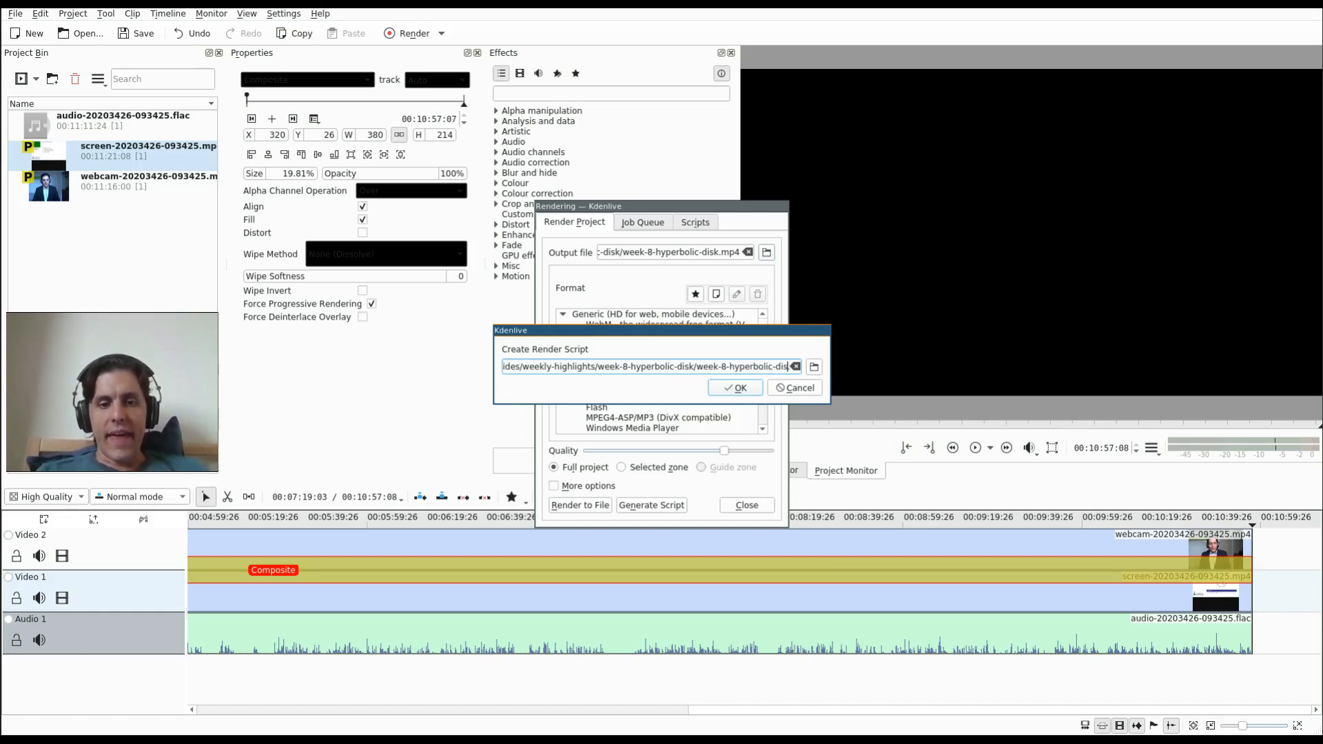
key("Return")
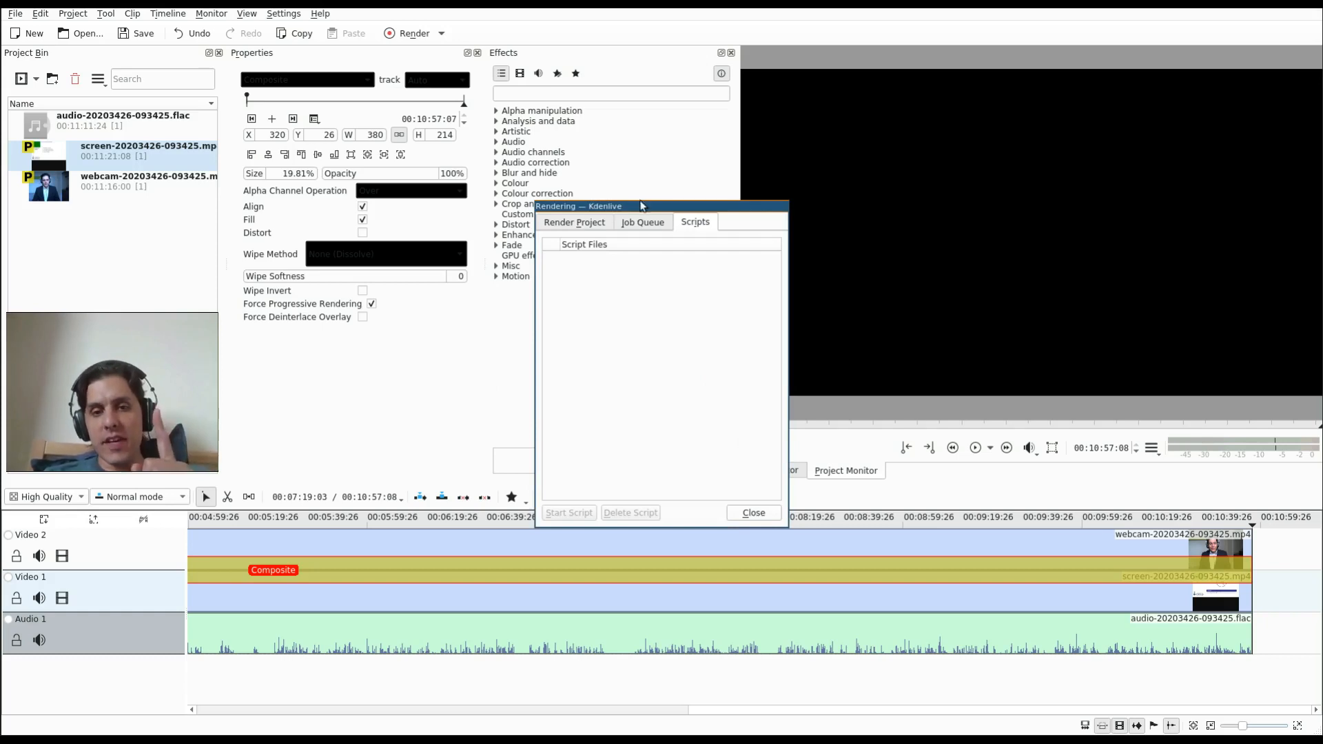
Show the additional render options and regenerate the render script as week-8-hyperbolic-disk.sh, overwriting the existing script file
left_click(574, 222)
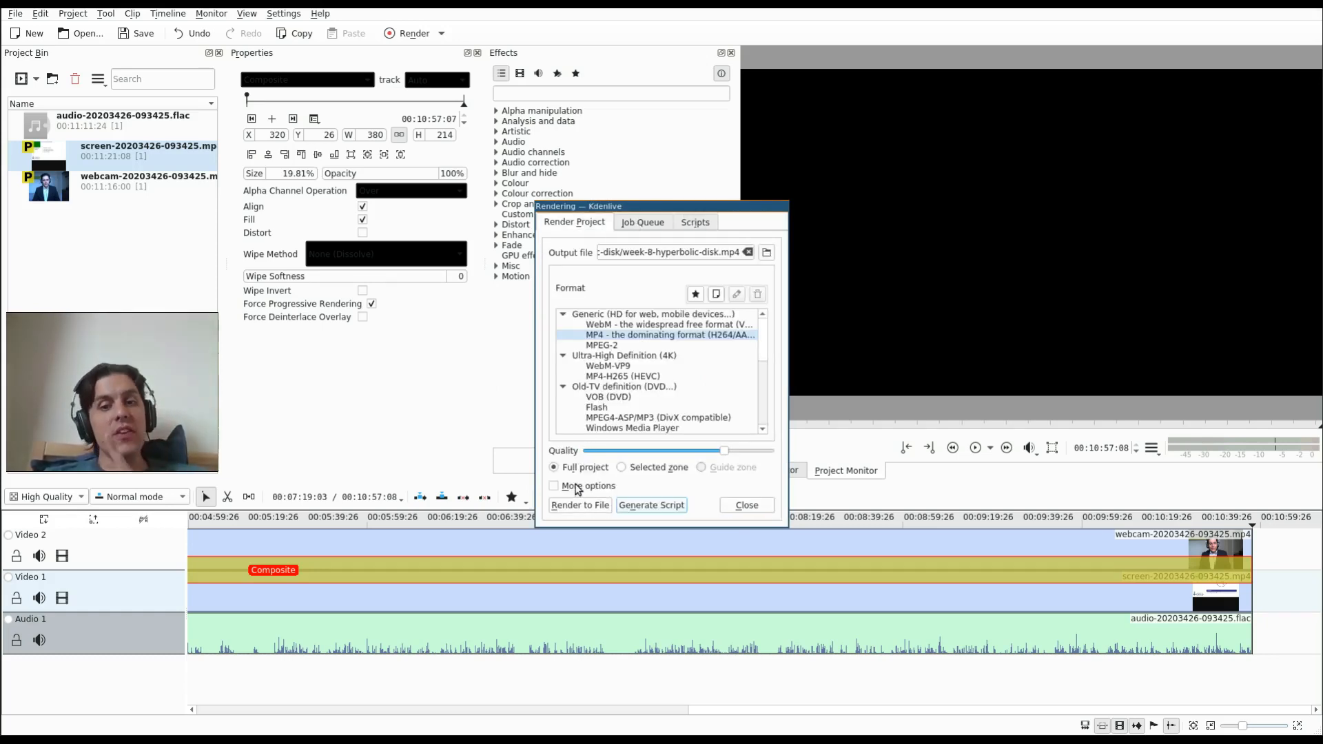
left_click(577, 487)
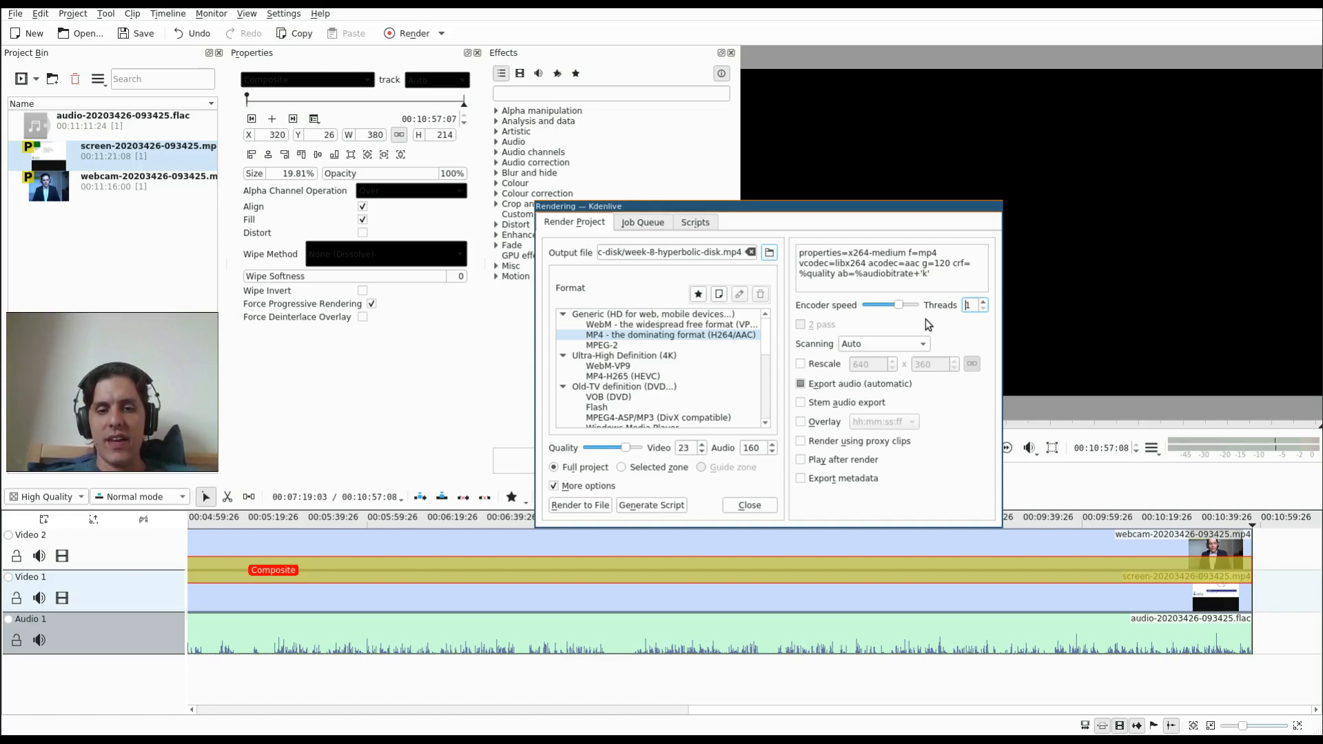
left_click(677, 508)
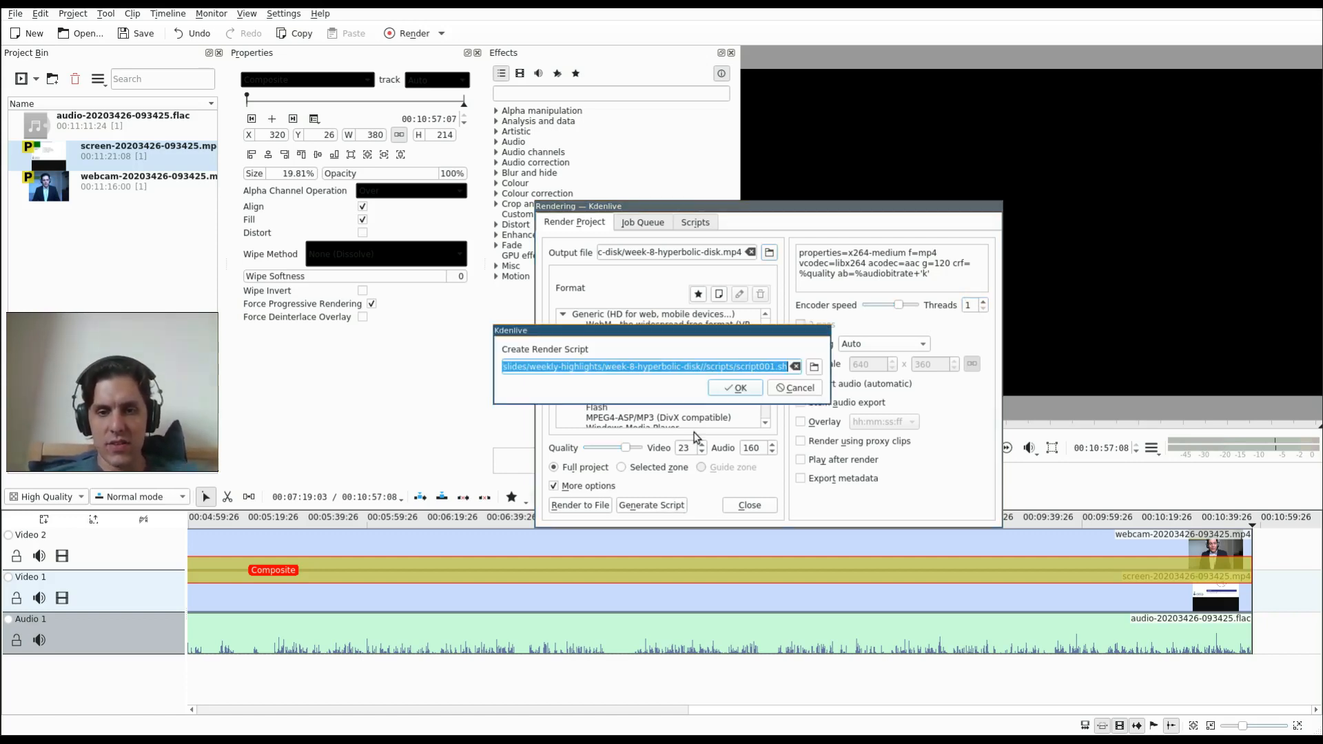
left_click(708, 367)
key("shift+End")
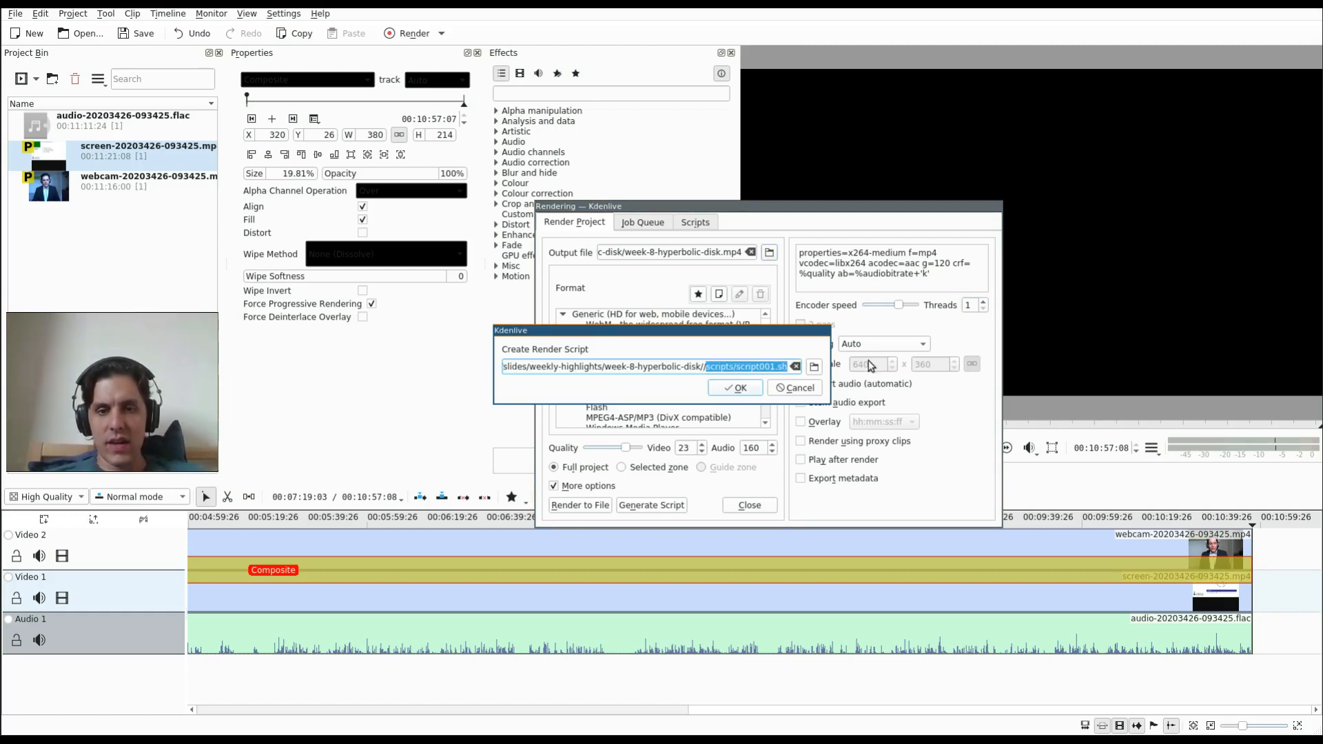
key("Delete")
type("week-8-hyperbolic-disk.sh")
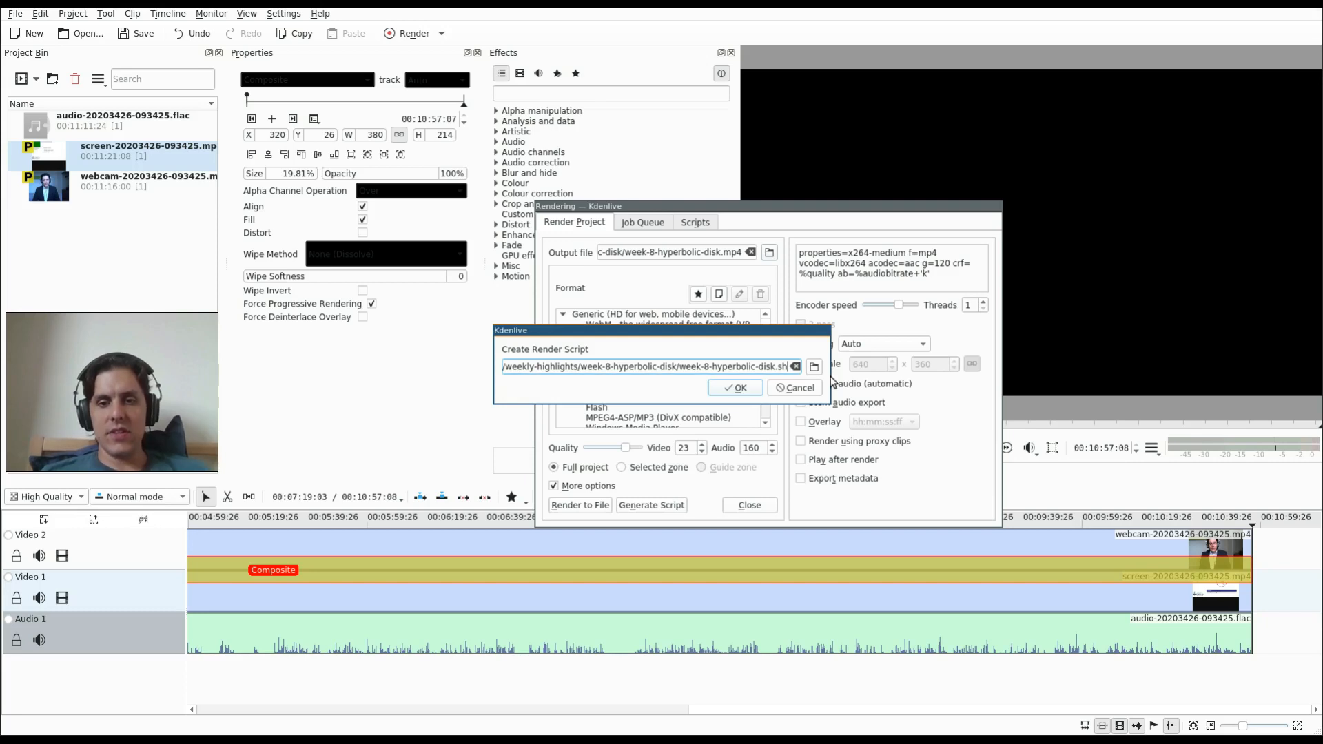
left_click(751, 389)
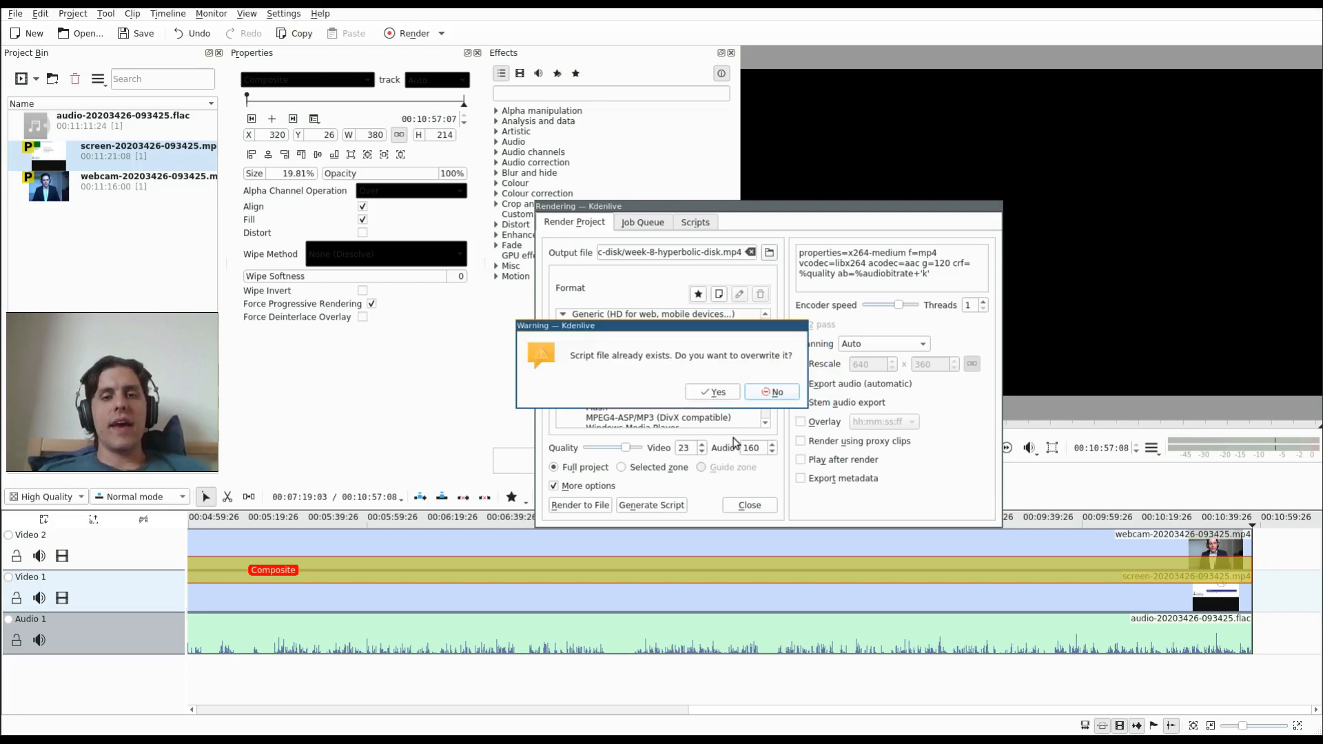
left_click(713, 391)
left_click(963, 510)
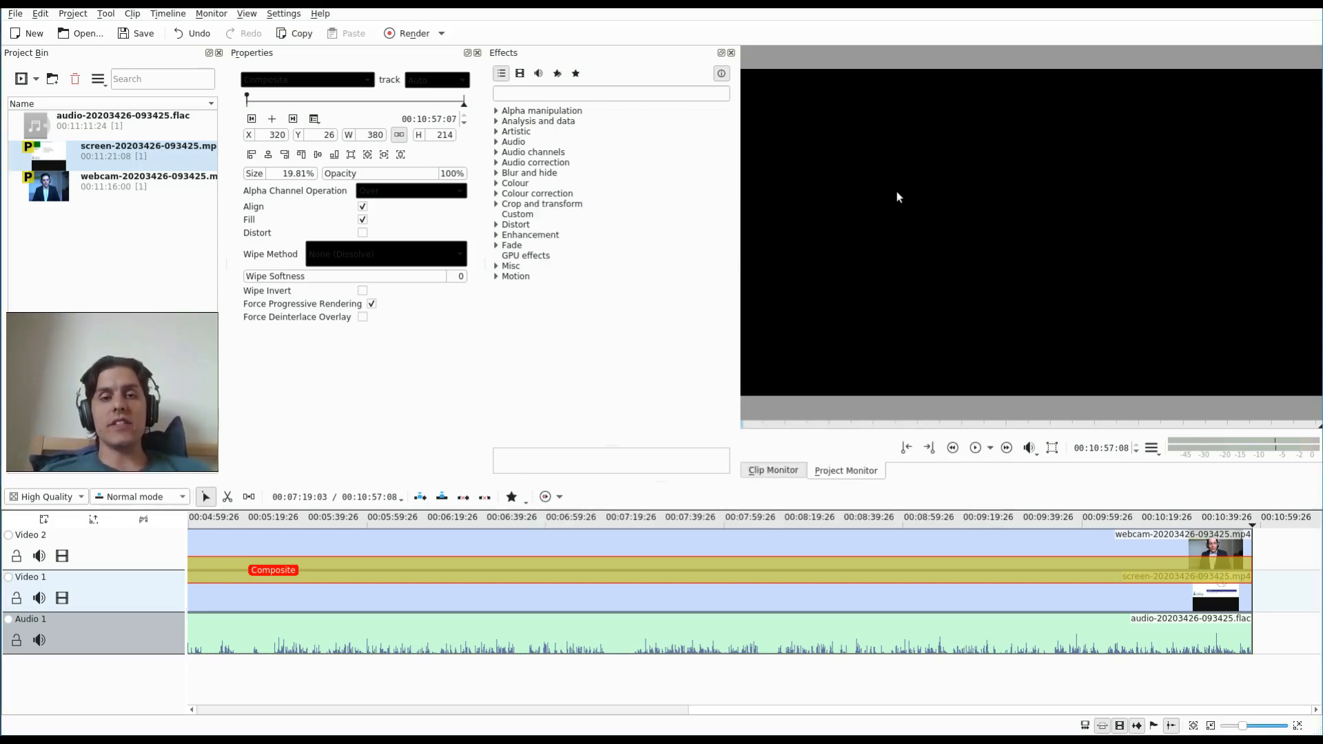